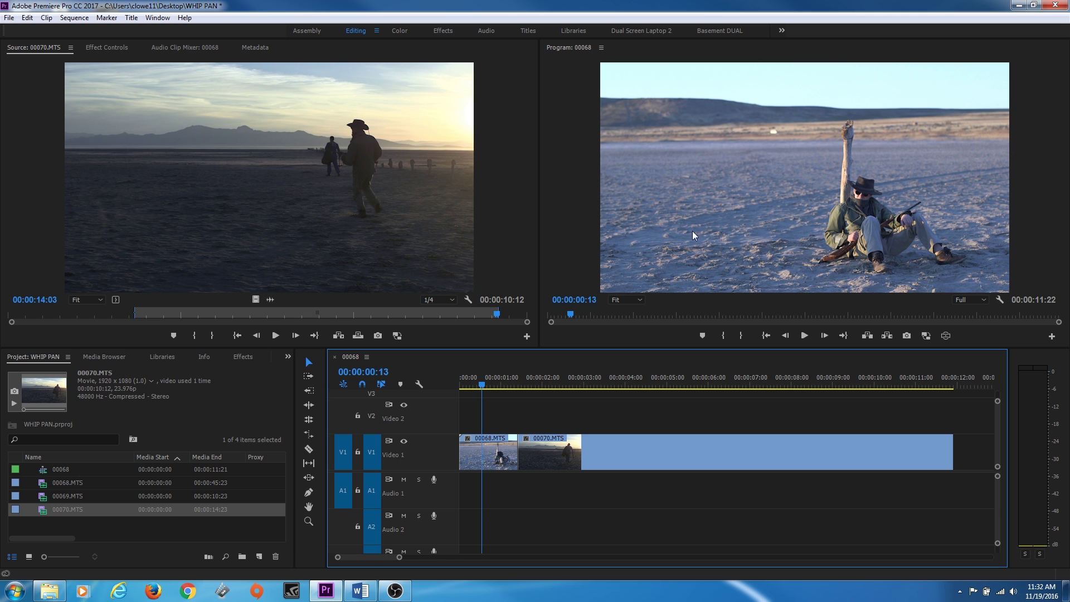
Split the 00070 clip at 00:00:04:18 and delete its trailing piece
{"action": "key", "text": "space"}
{"action": "key", "text": "ctrl+k"}
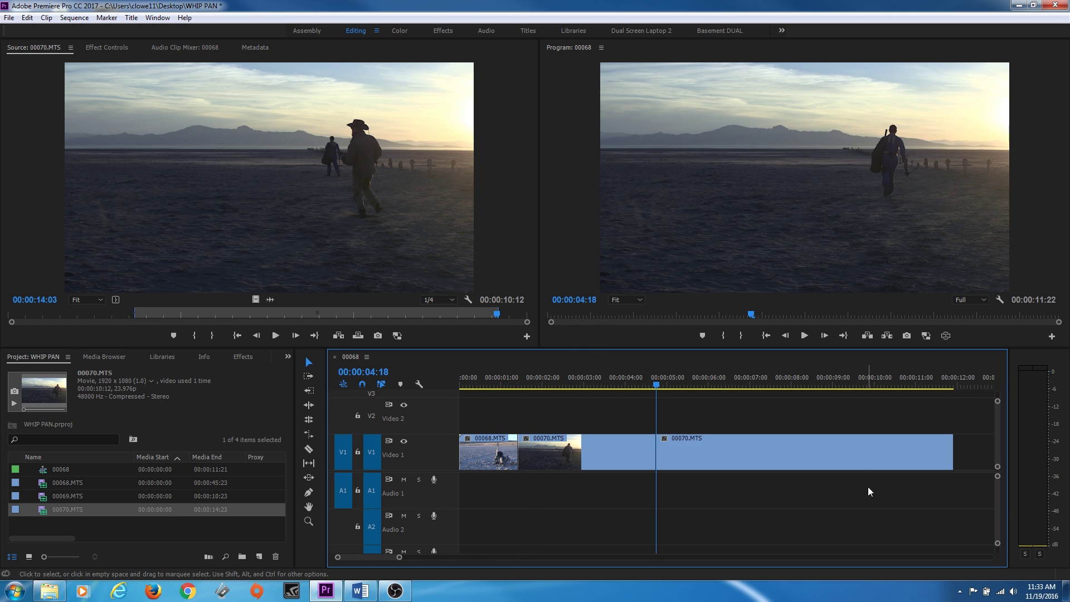
{"action": "left_click", "coordinate": [751, 446]}
{"action": "key", "text": "Delete"}
Review the cut, then ripple-trim 15 frames off the end of 00068
{"action": "left_click", "coordinate": [480, 386]}
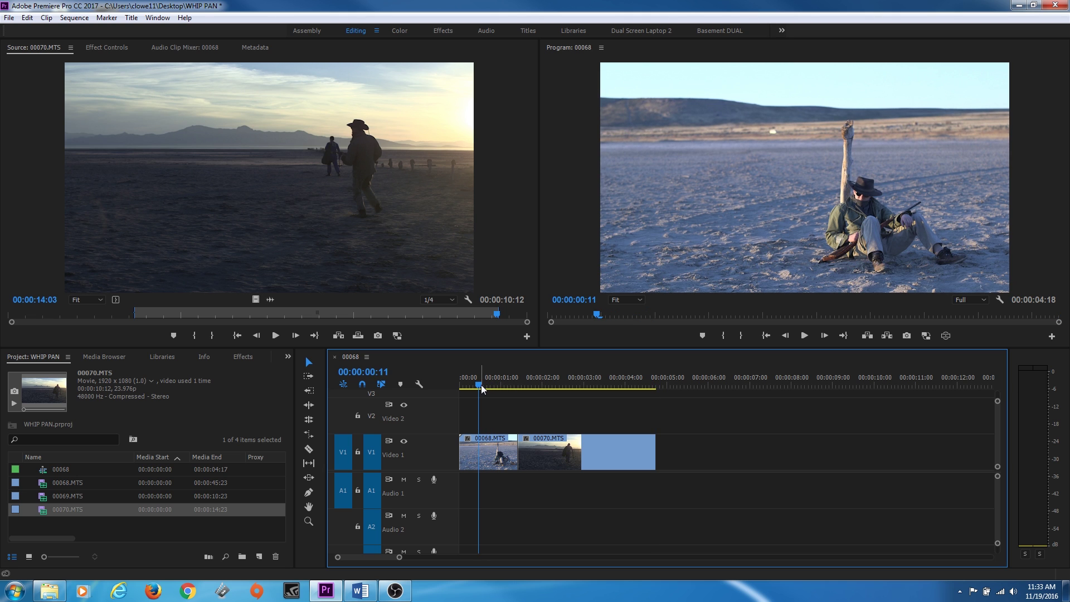
{"action": "key", "text": "space"}
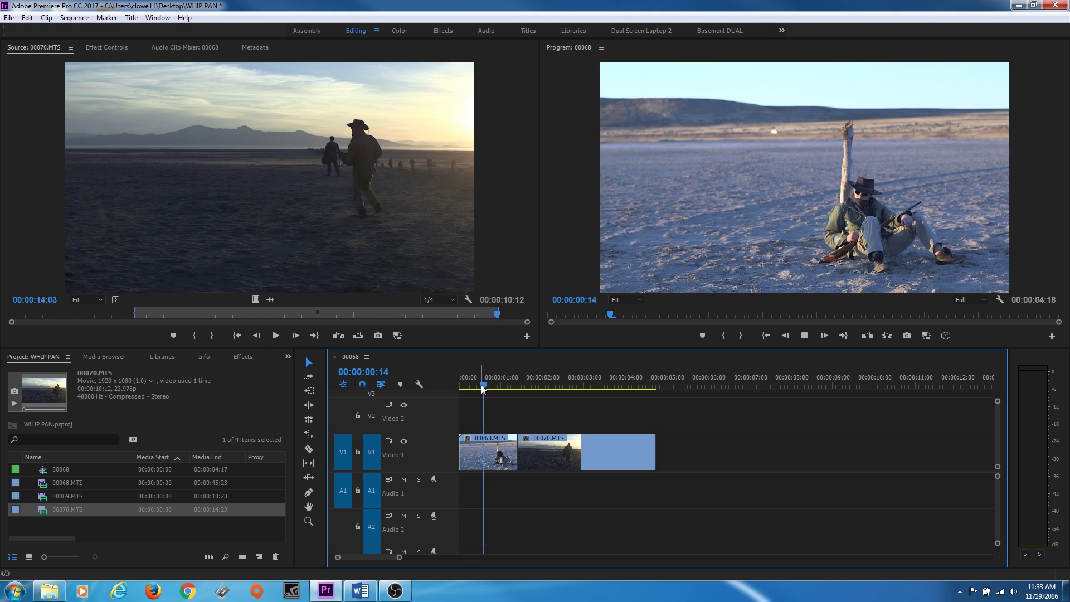
{"action": "key", "text": "j"}
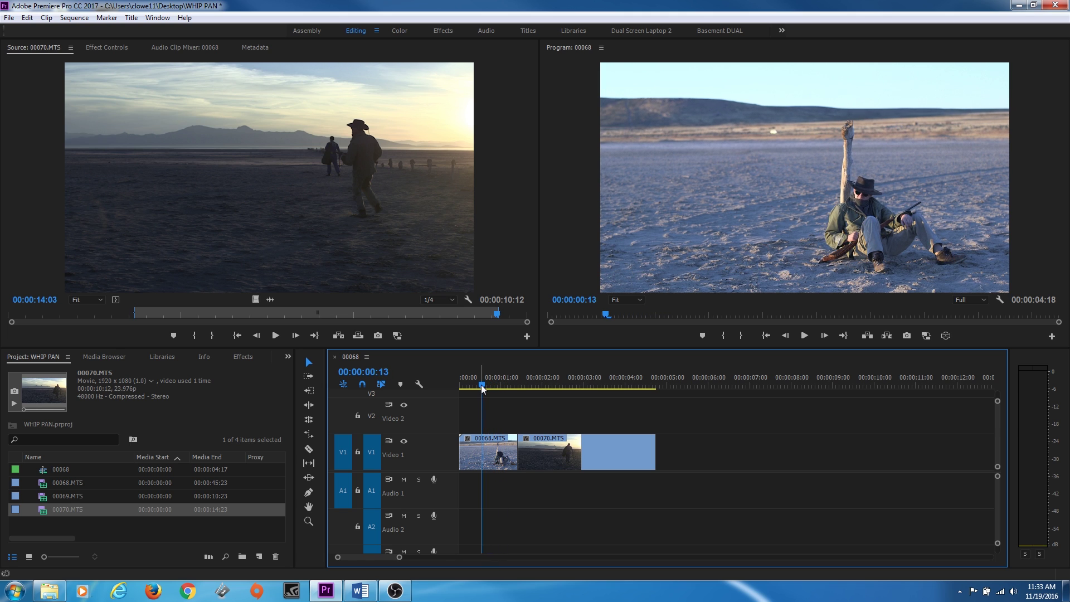
{"action": "key", "text": "l"}
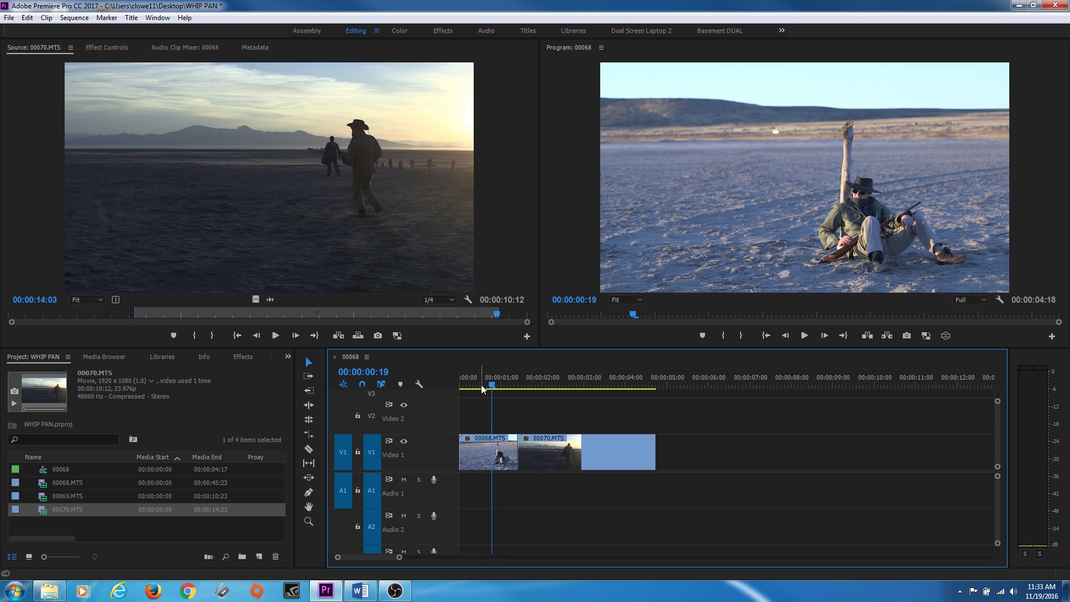
{"action": "key", "text": "b"}
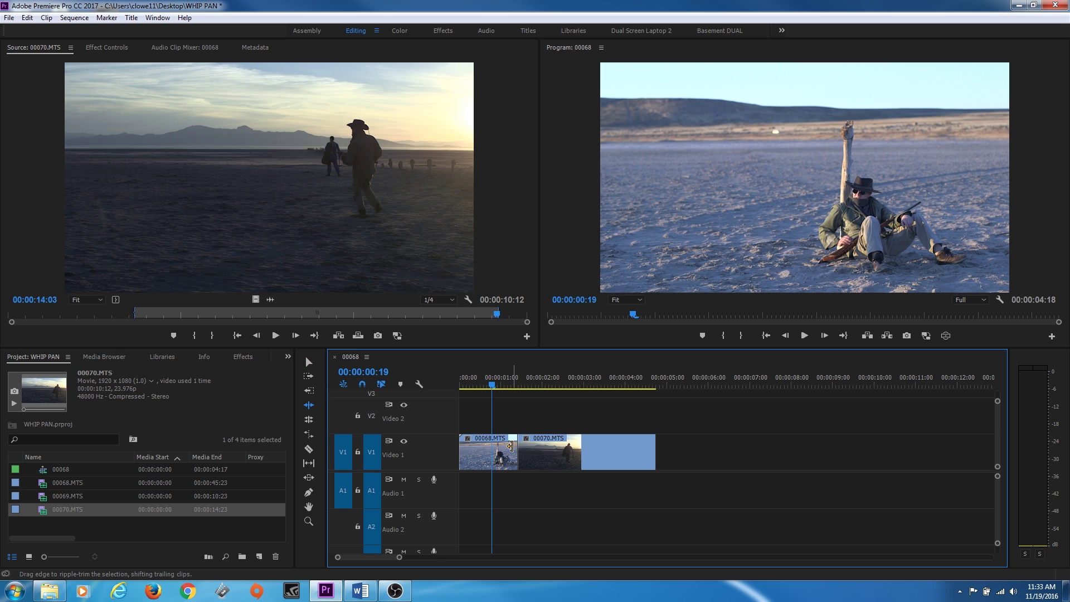
{"action": "left_click_drag", "start_coordinate": [511, 449], "coordinate": [487, 449]}
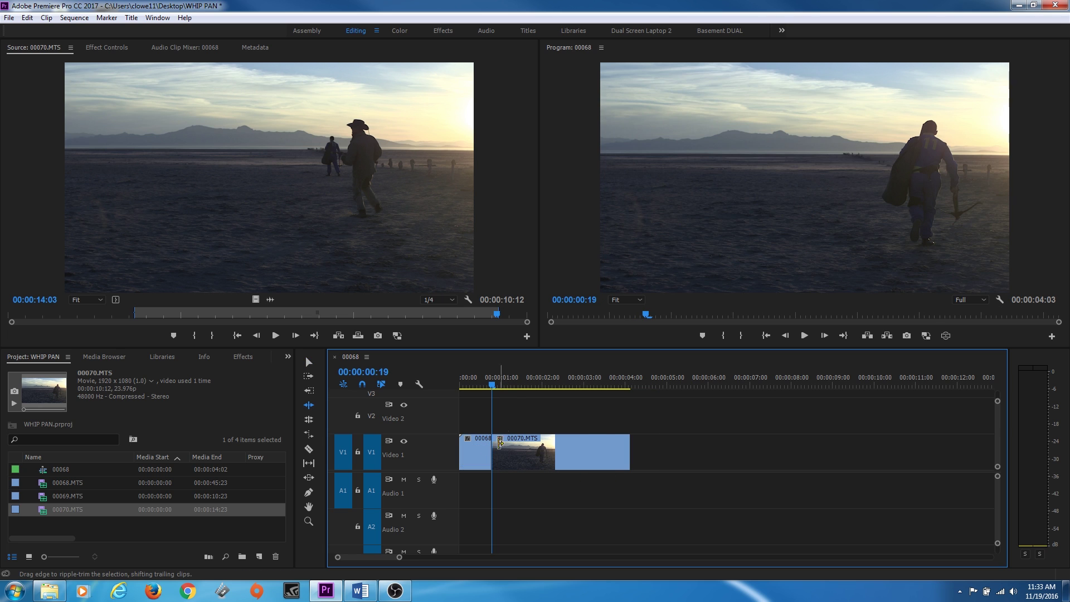
Zoom into the timeline and scrub to review the new 00068 to 00070 cut
{"action": "left_click", "coordinate": [478, 384]}
{"action": "left_click_drag", "start_coordinate": [481, 389], "coordinate": [499, 396]}
{"action": "key", "text": "="}
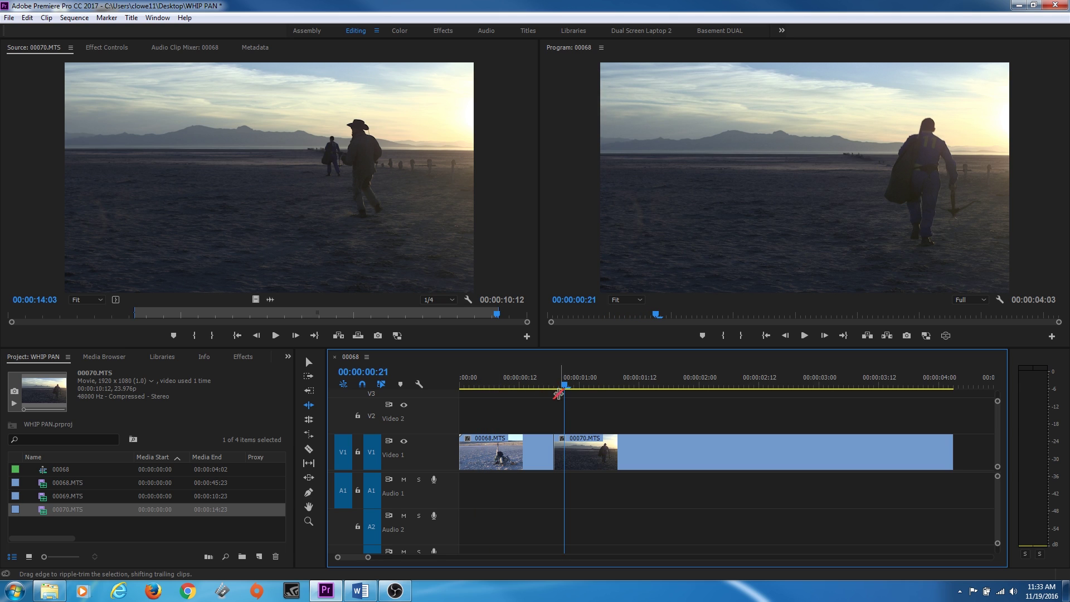
{"action": "key", "text": "v"}
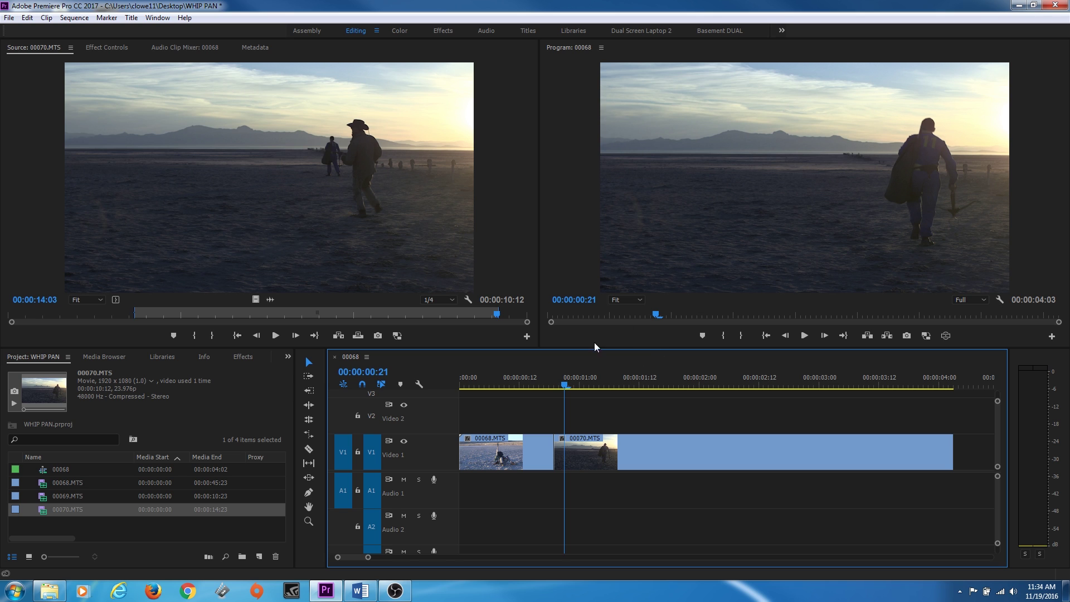
{"action": "left_click", "coordinate": [540, 386]}
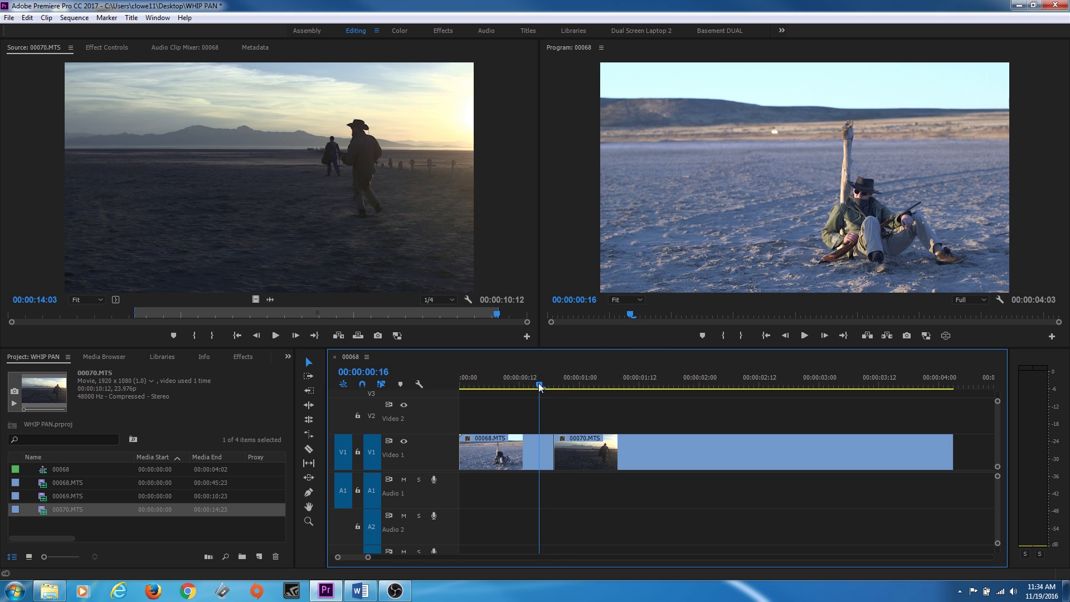
{"action": "mouse_move", "coordinate": [540, 386]}
{"action": "left_mouse_down"}
{"action": "mouse_move", "coordinate": [526, 388]}
{"action": "mouse_move", "coordinate": [539, 386]}
{"action": "left_mouse_up"}
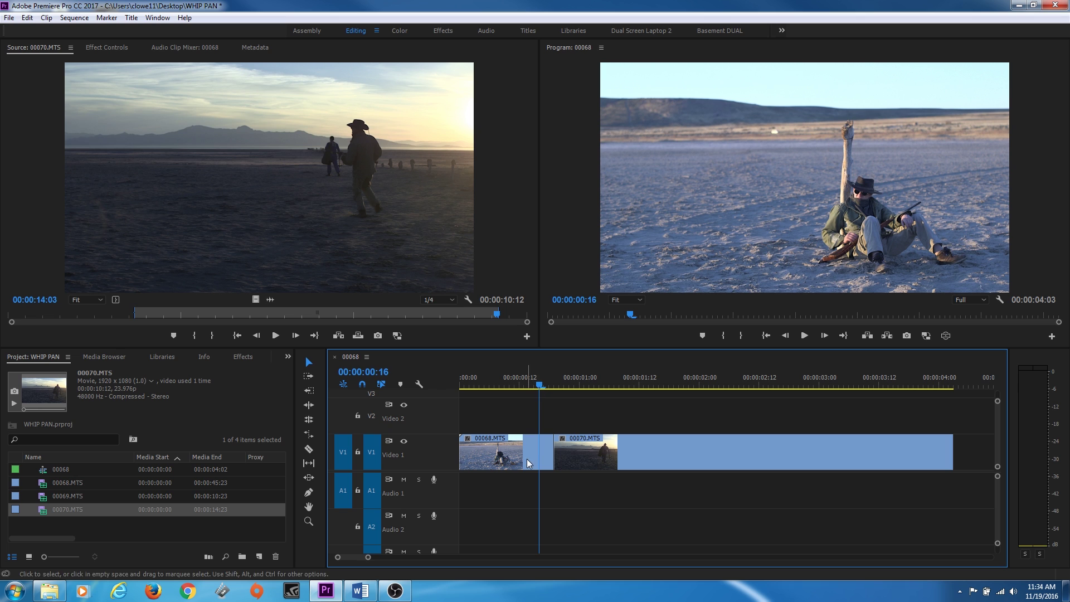
In the Color workspace's Lumetri Curves, pull the master RGB curve down to darken 00068
{"action": "left_click", "coordinate": [399, 31]}
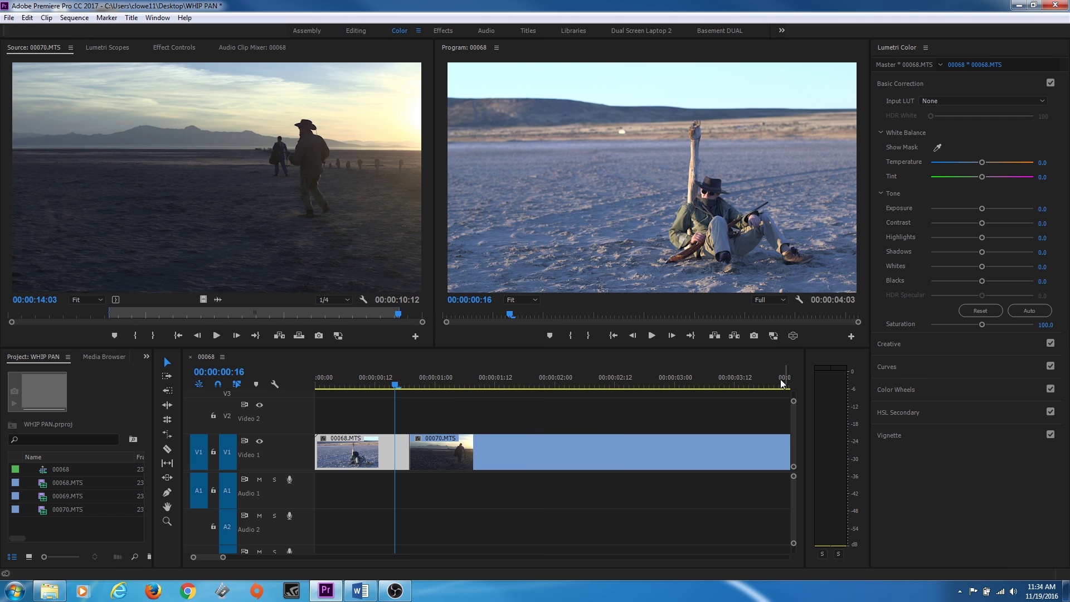
{"action": "left_click", "coordinate": [919, 368]}
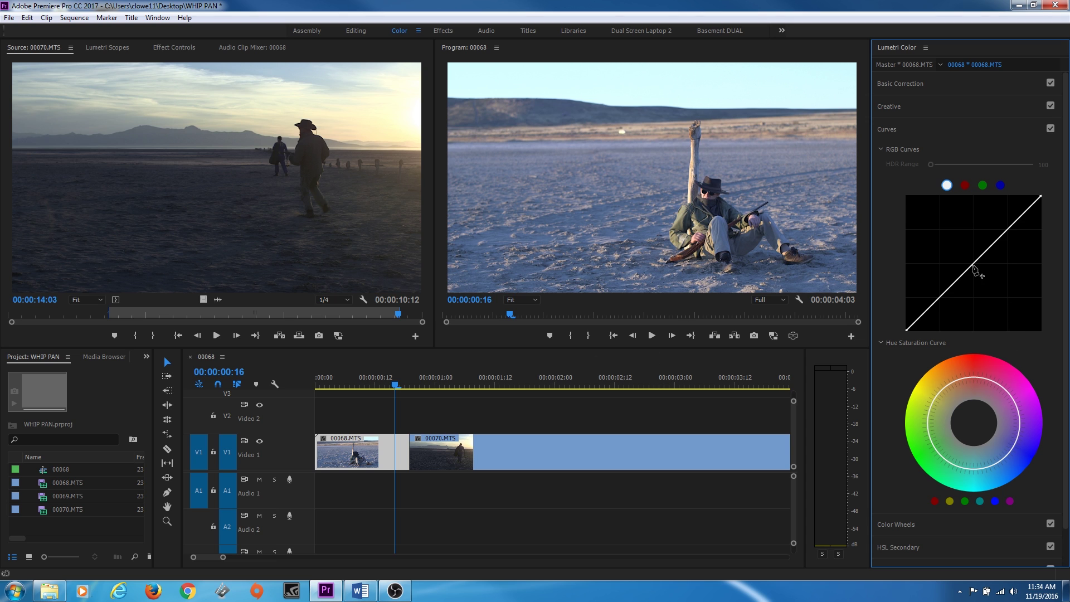
{"action": "left_click_drag", "start_coordinate": [974, 269], "coordinate": [977, 275]}
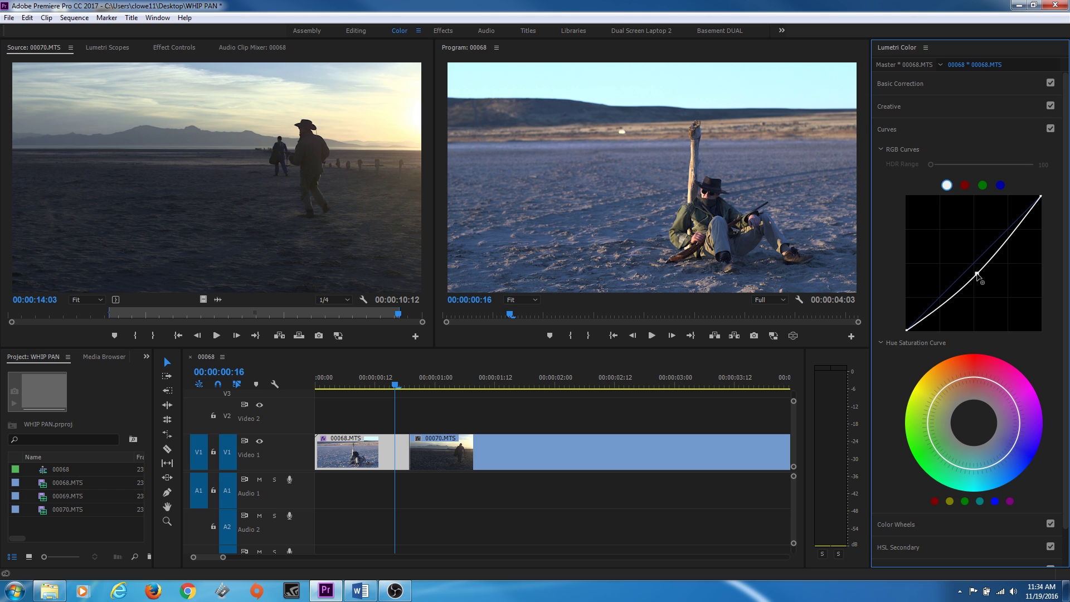
Refine the RGB curves while scrubbing across the cut to compare both clips' grades
{"action": "mouse_move", "coordinate": [397, 388]}
{"action": "left_mouse_down"}
{"action": "mouse_move", "coordinate": [414, 388]}
{"action": "mouse_move", "coordinate": [405, 389]}
{"action": "left_mouse_up"}
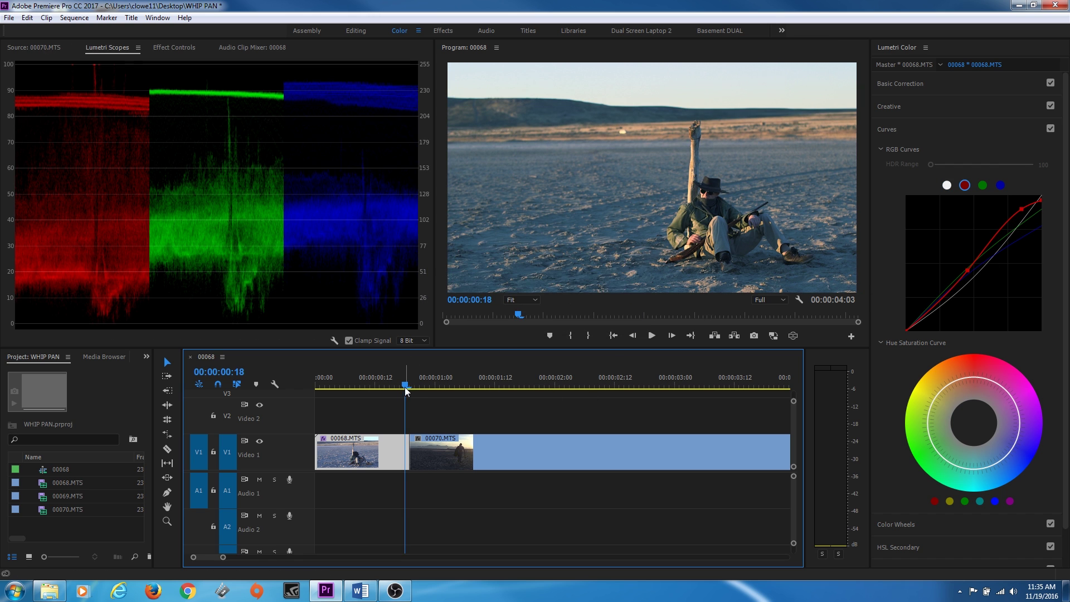
{"action": "left_click", "coordinate": [425, 384]}
{"action": "mouse_move", "coordinate": [425, 385]}
{"action": "left_mouse_down"}
{"action": "mouse_move", "coordinate": [383, 387]}
{"action": "mouse_move", "coordinate": [430, 393]}
{"action": "left_mouse_up"}
{"action": "left_click_drag", "start_coordinate": [974, 262], "coordinate": [962, 269]}
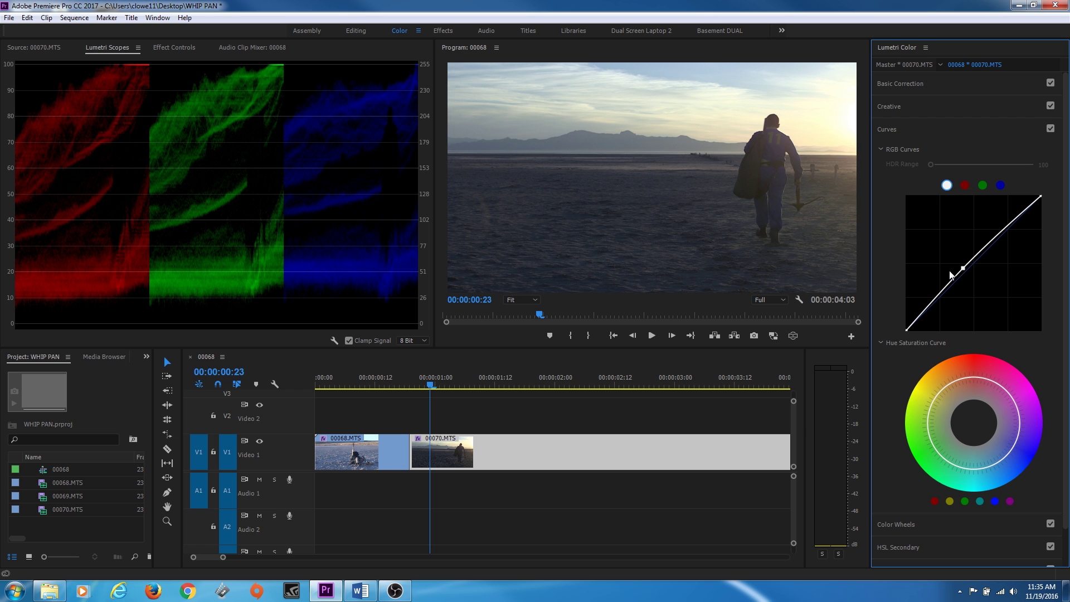
{"action": "mouse_move", "coordinate": [409, 386]}
{"action": "left_mouse_down"}
{"action": "mouse_move", "coordinate": [399, 385]}
{"action": "mouse_move", "coordinate": [425, 390]}
{"action": "mouse_move", "coordinate": [393, 395]}
{"action": "left_mouse_up"}
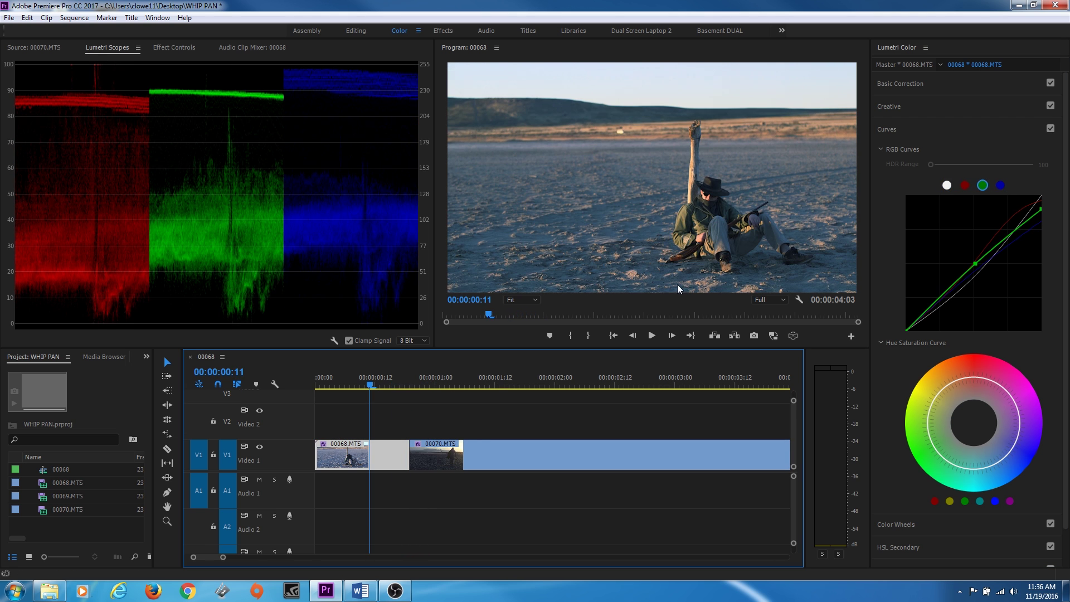
{"action": "left_click_drag", "start_coordinate": [405, 385], "coordinate": [489, 390]}
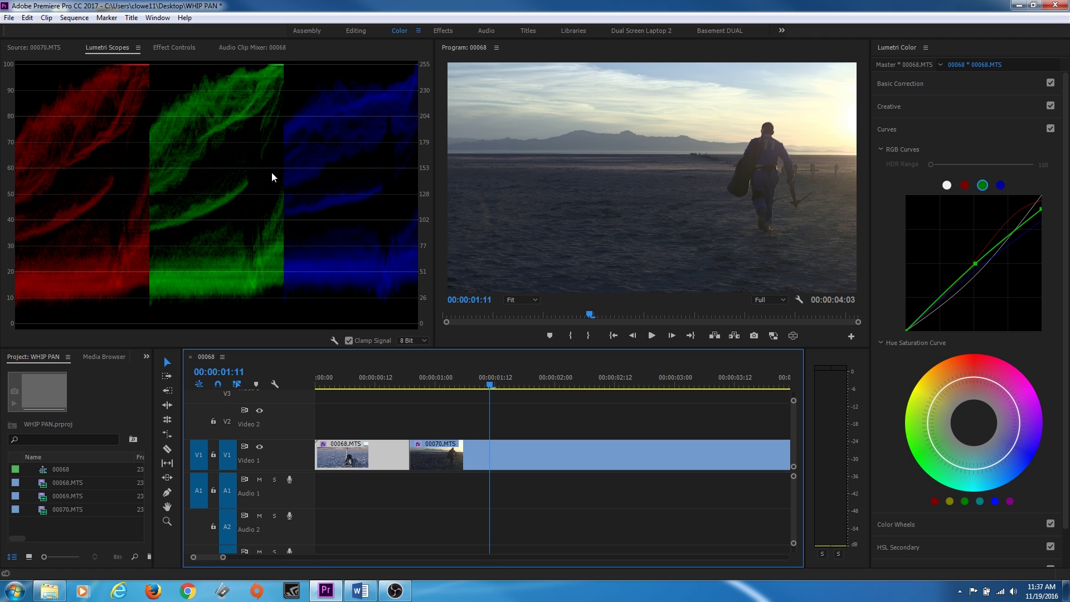
{"action": "left_click", "coordinate": [396, 385]}
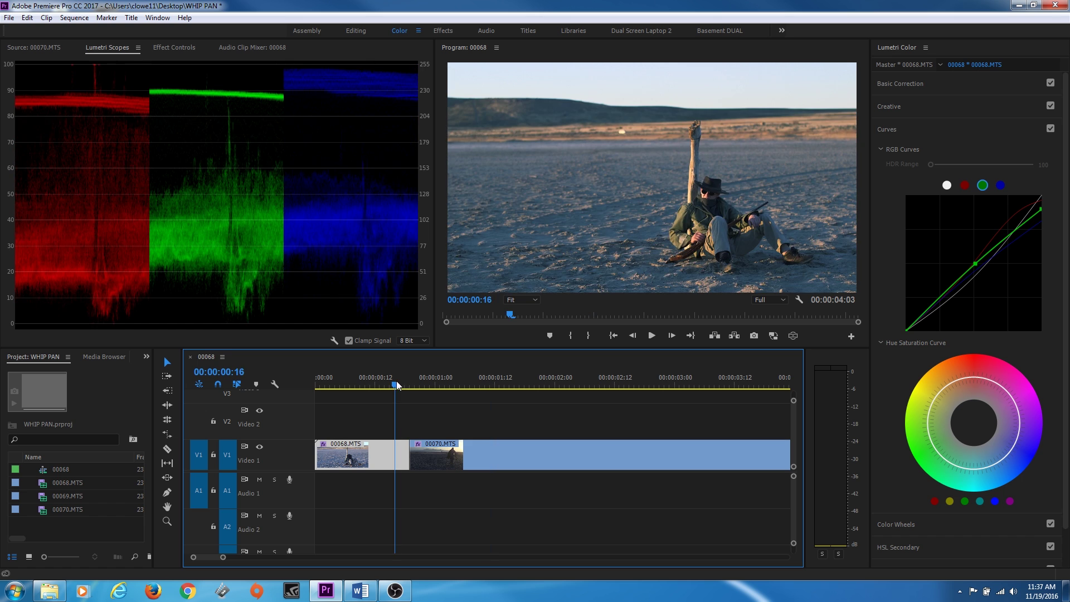
{"action": "mouse_move", "coordinate": [397, 385]}
{"action": "left_mouse_down"}
{"action": "mouse_move", "coordinate": [415, 385]}
{"action": "mouse_move", "coordinate": [390, 385]}
{"action": "mouse_move", "coordinate": [410, 385]}
{"action": "mouse_move", "coordinate": [400, 393]}
{"action": "left_mouse_up"}
Toggle the Lumetri Color effect off and on to compare the graded and ungraded 00068
{"action": "key", "text": "shift+5"}
{"action": "key", "text": "shift+7"}
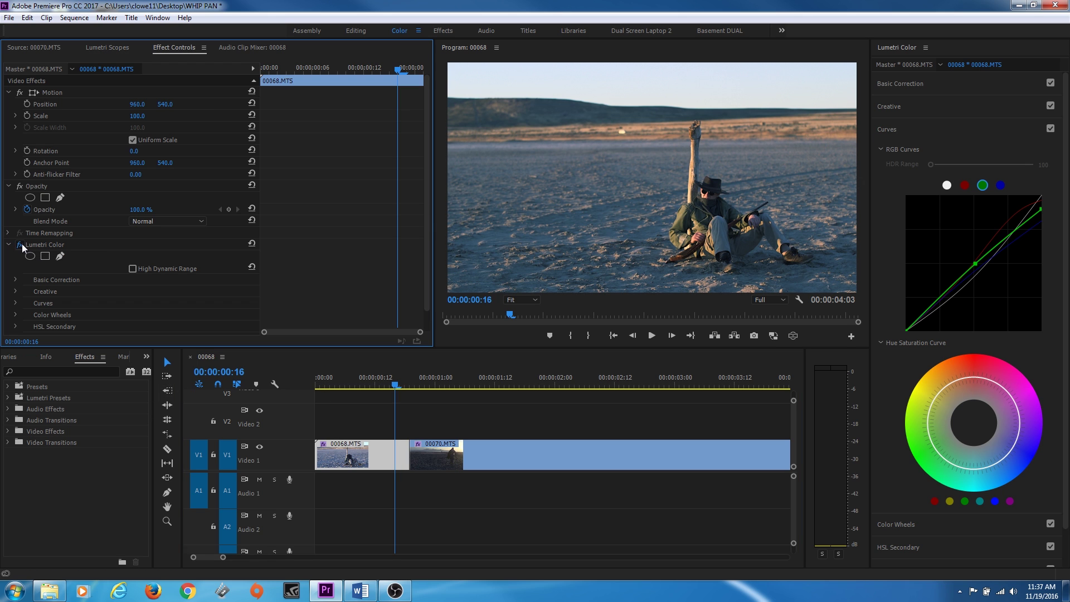
{"action": "left_click", "coordinate": [20, 244]}
{"action": "left_click", "coordinate": [20, 244]}
{"action": "left_click", "coordinate": [21, 244]}
{"action": "left_click", "coordinate": [20, 244]}
{"action": "left_click_drag", "start_coordinate": [399, 384], "coordinate": [424, 384]}
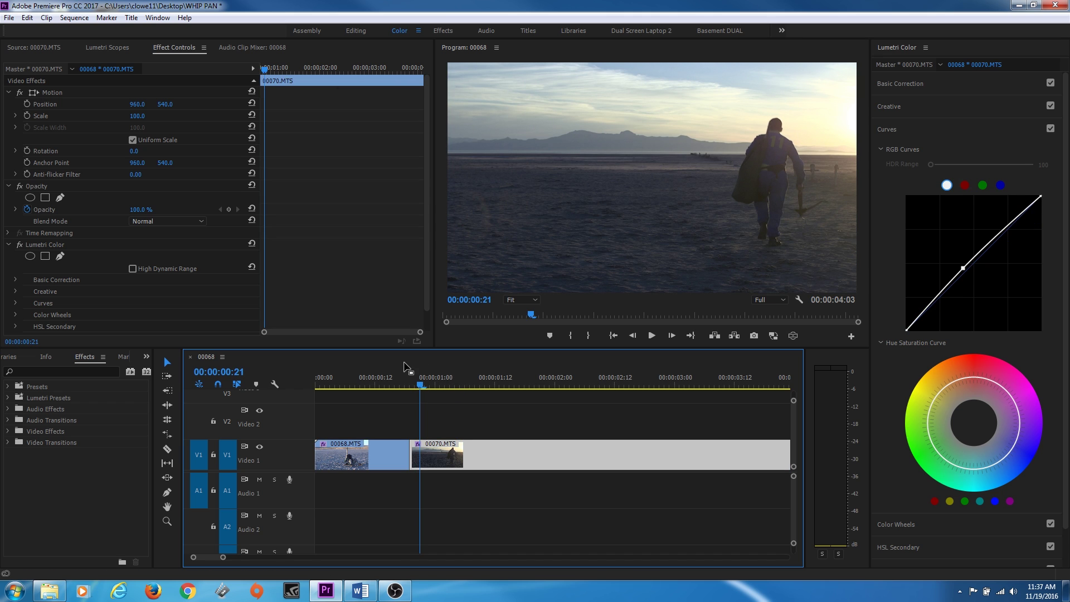
{"action": "left_click_drag", "start_coordinate": [420, 389], "coordinate": [395, 384]}
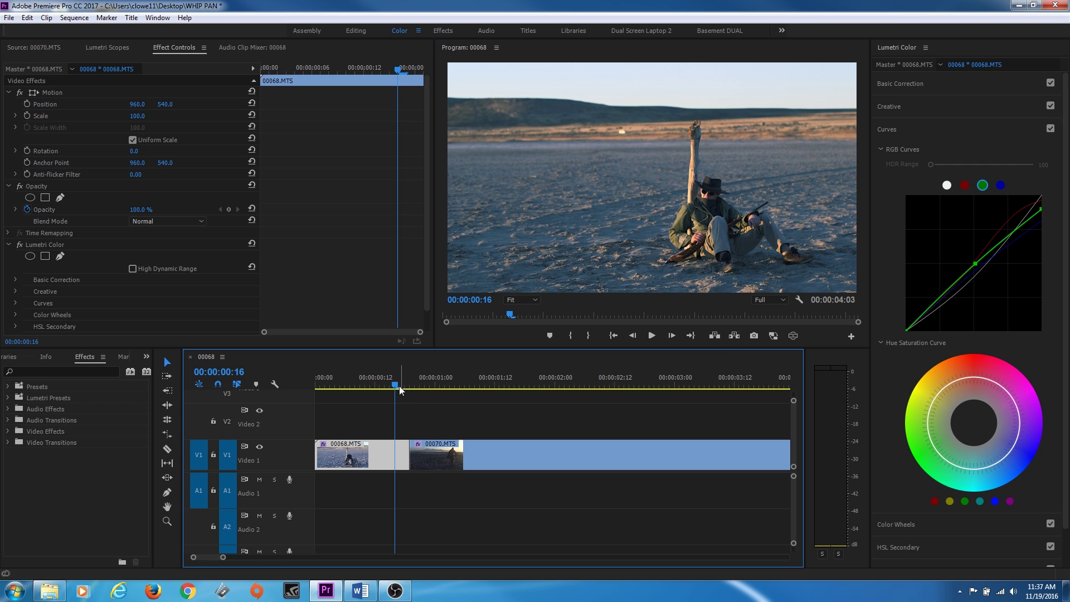
Export the frame at 00:00:00:12 as BMP '1st shot' into D:\TUTORIALS\AFTER EFFECTS NEW
{"action": "left_click_drag", "start_coordinate": [399, 388], "coordinate": [375, 388]}
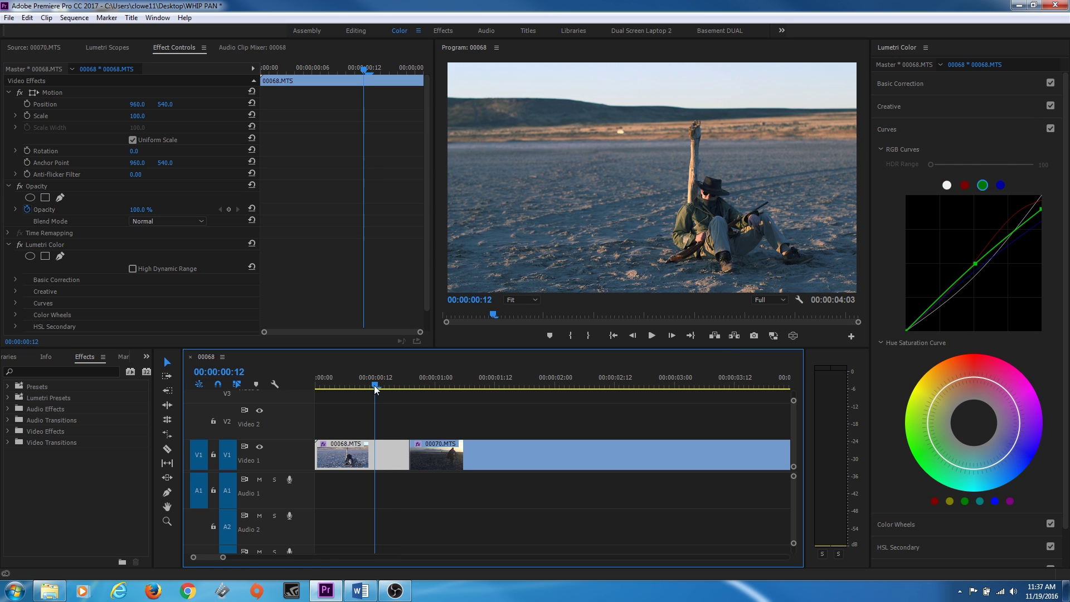
{"action": "left_click", "coordinate": [754, 335]}
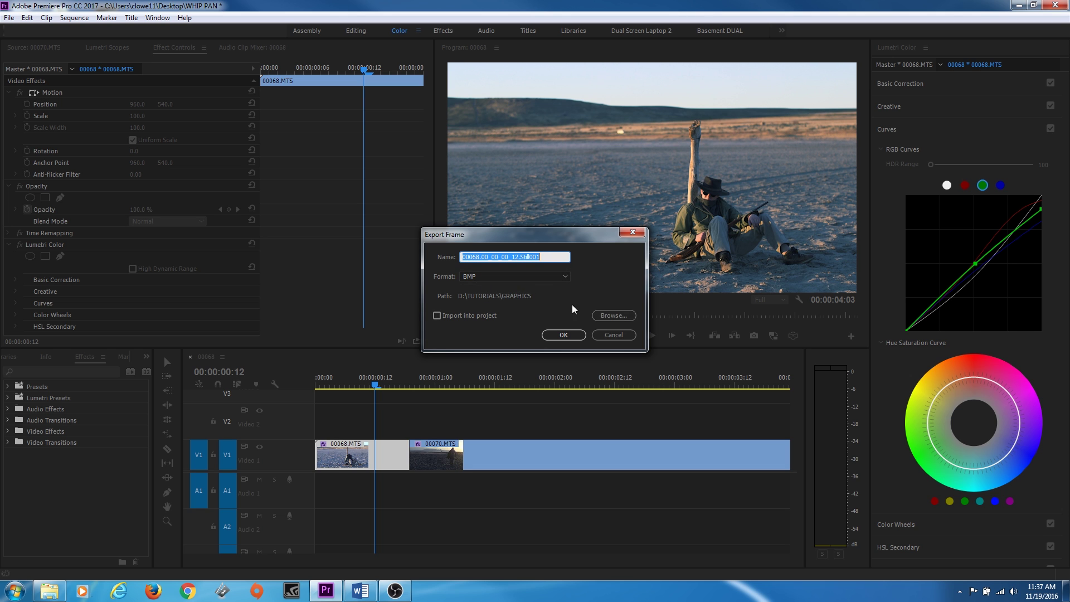
{"action": "left_click", "coordinate": [605, 315]}
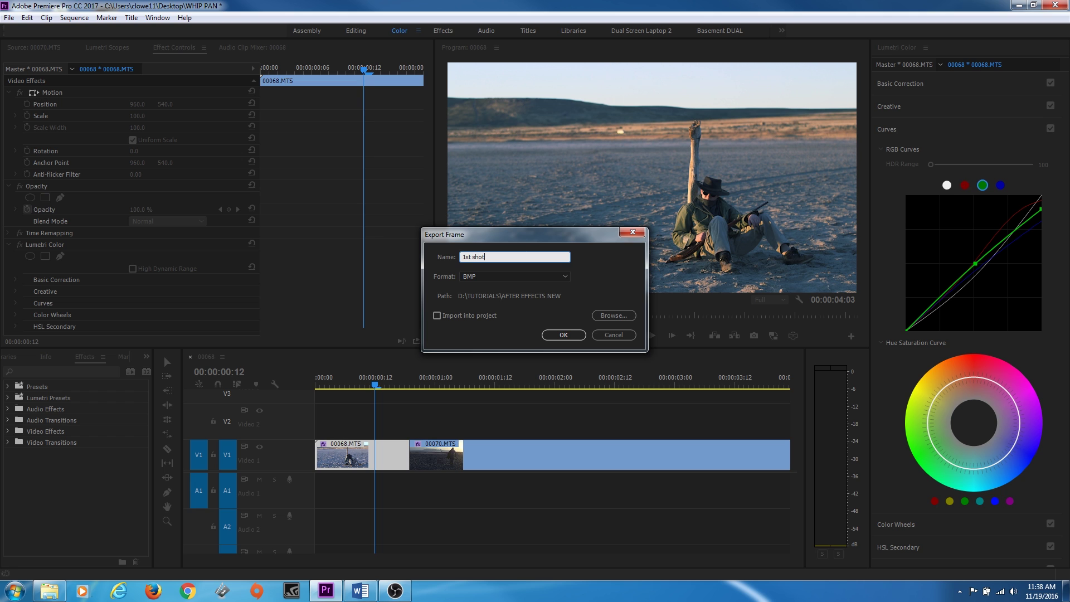
{"action": "key", "text": "Return"}
Export the 00070 frame at 00:00:01:02 as the BMP still '2nd shot'
{"action": "left_click_drag", "start_coordinate": [424, 385], "coordinate": [445, 389]}
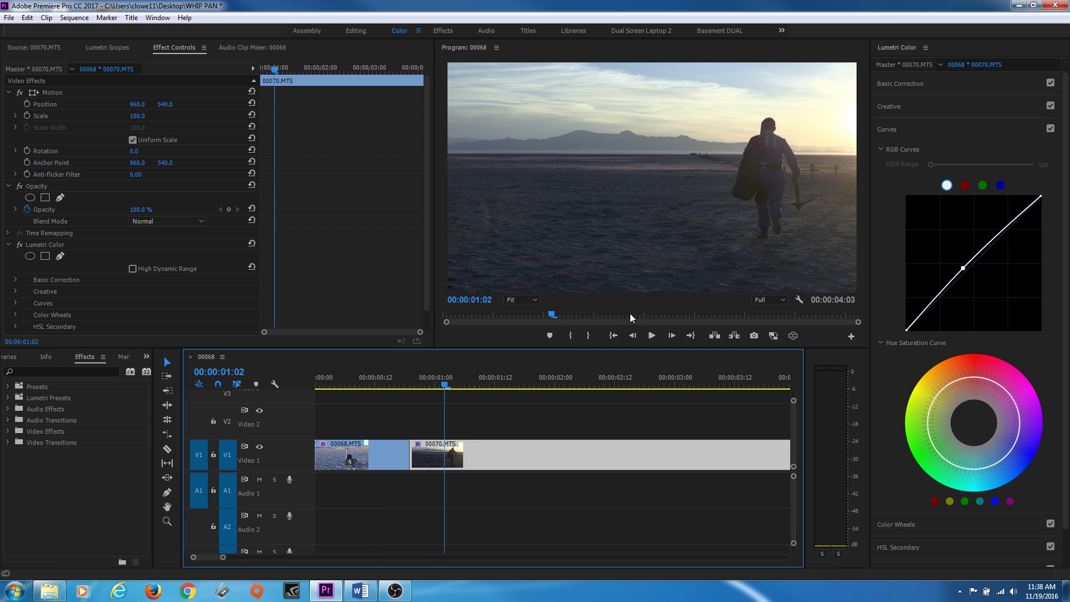
{"action": "left_click", "coordinate": [755, 335]}
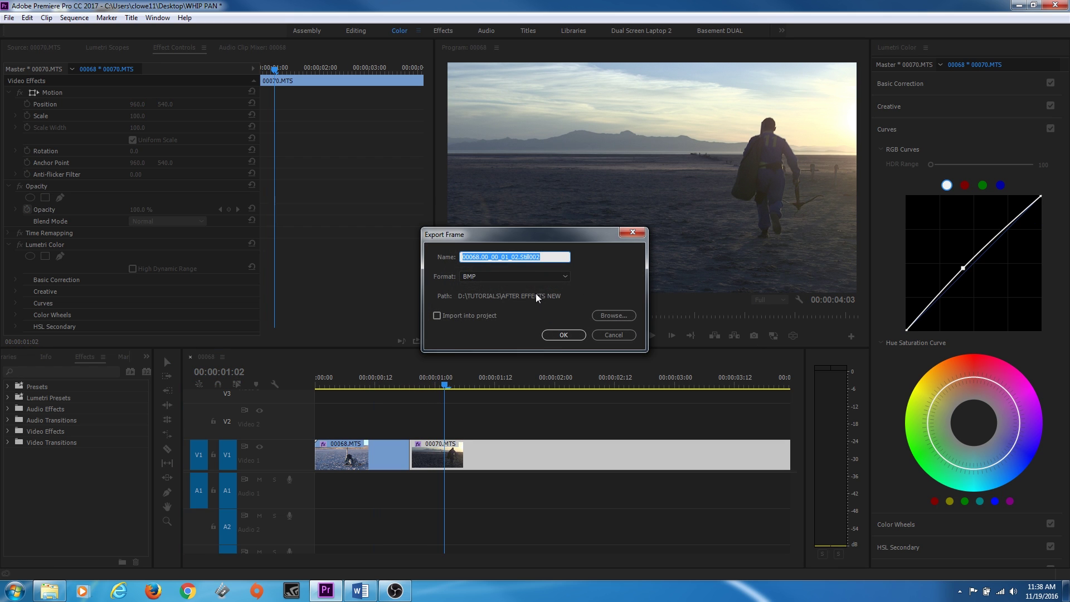
{"action": "key", "text": "Return"}
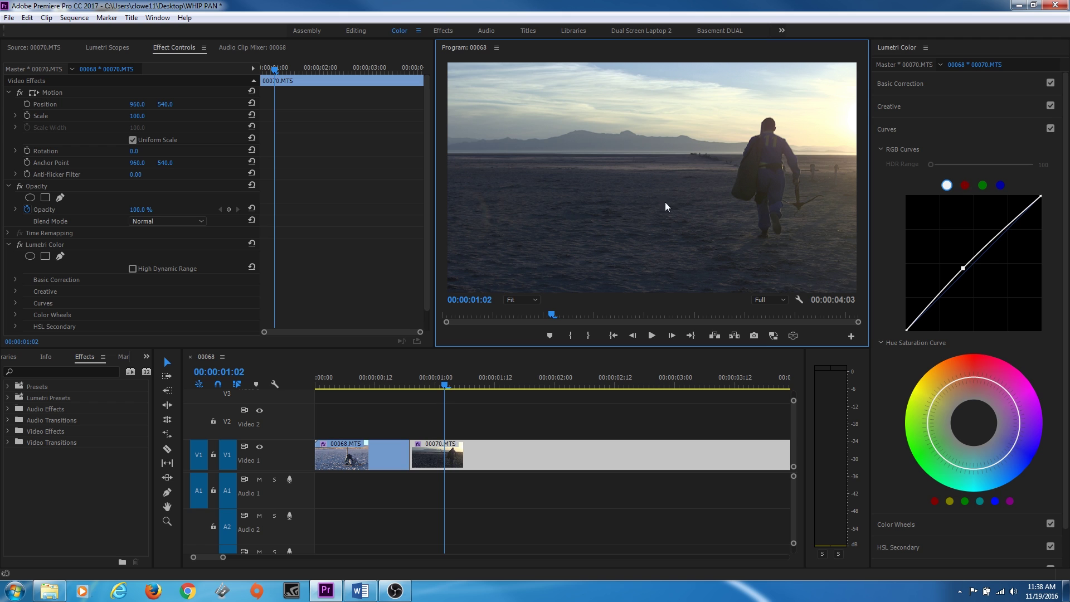
Open 1st shot.bmp in Adobe Photoshop CC 2017 via Open with, then start on 2nd shot.bmp
{"action": "key", "text": "alt+Tab"}
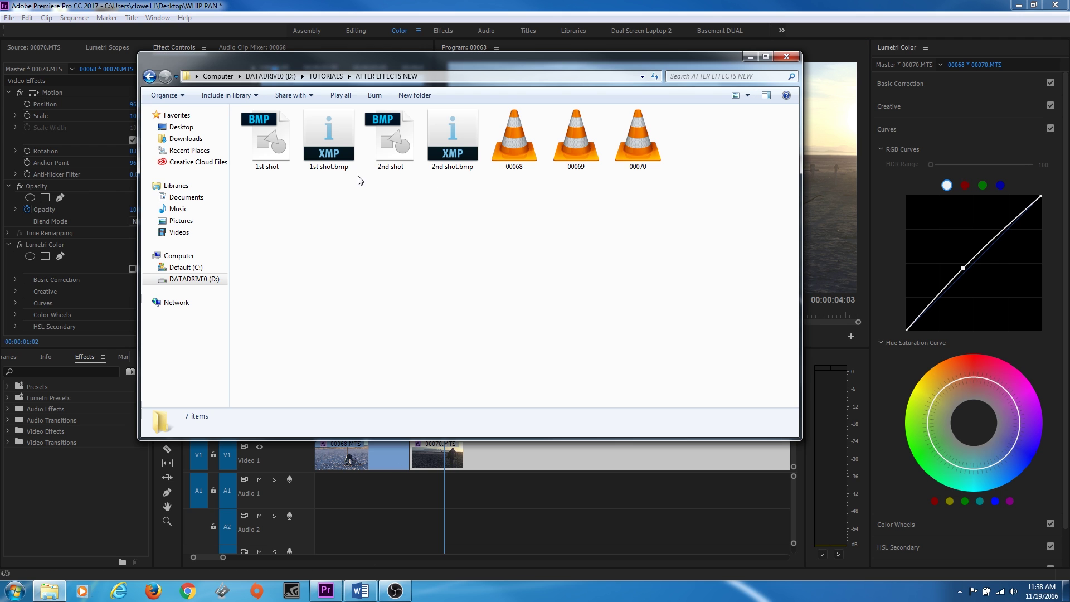
{"action": "right_click", "coordinate": [341, 146]}
{"action": "left_click", "coordinate": [290, 184]}
{"action": "right_click", "coordinate": [284, 146]}
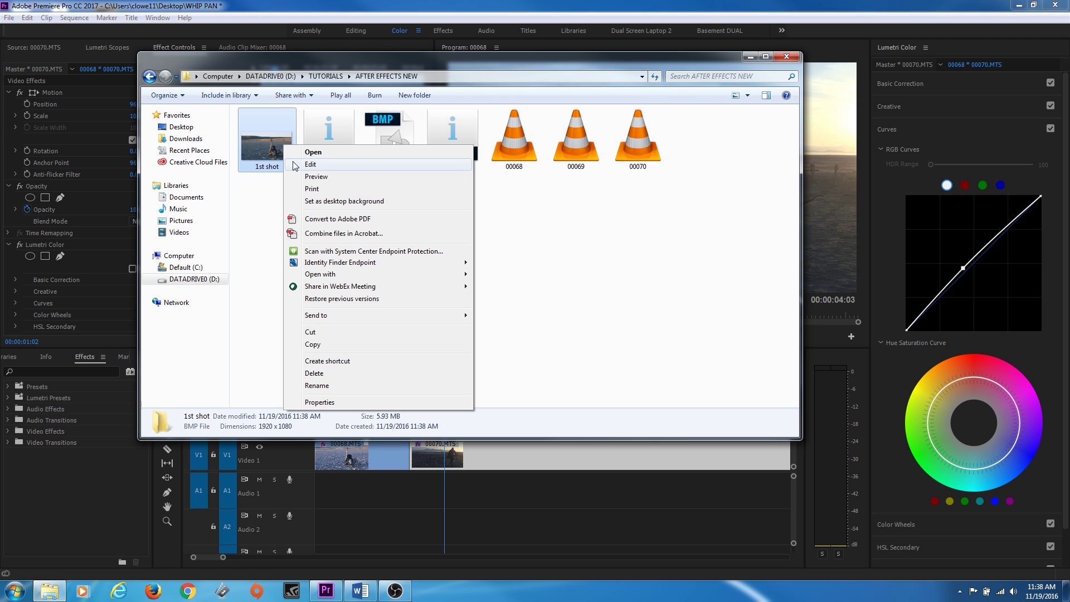
{"action": "mouse_move", "coordinate": [404, 274]}
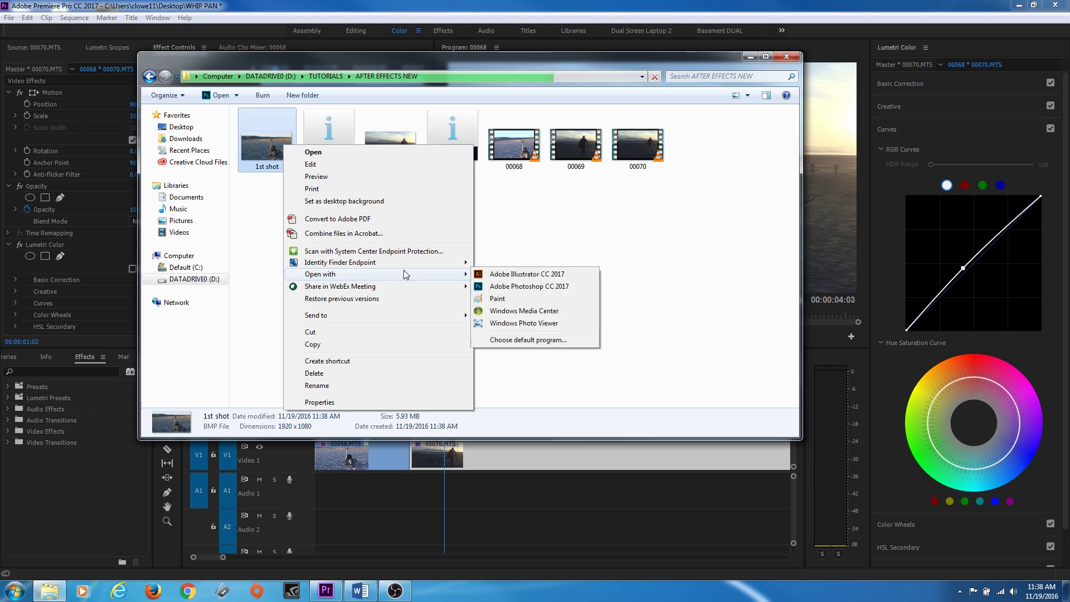
{"action": "left_click", "coordinate": [529, 286]}
{"action": "right_click", "coordinate": [412, 145]}
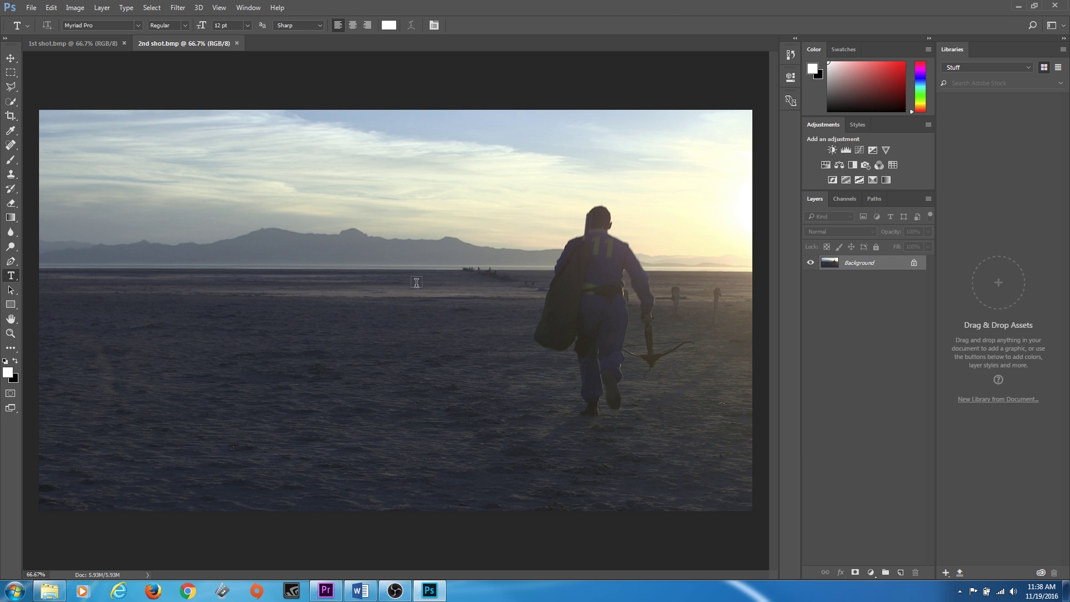
Trace a Lasso selection around the walking man, including his bag, legs and feet
{"action": "left_click", "coordinate": [12, 87]}
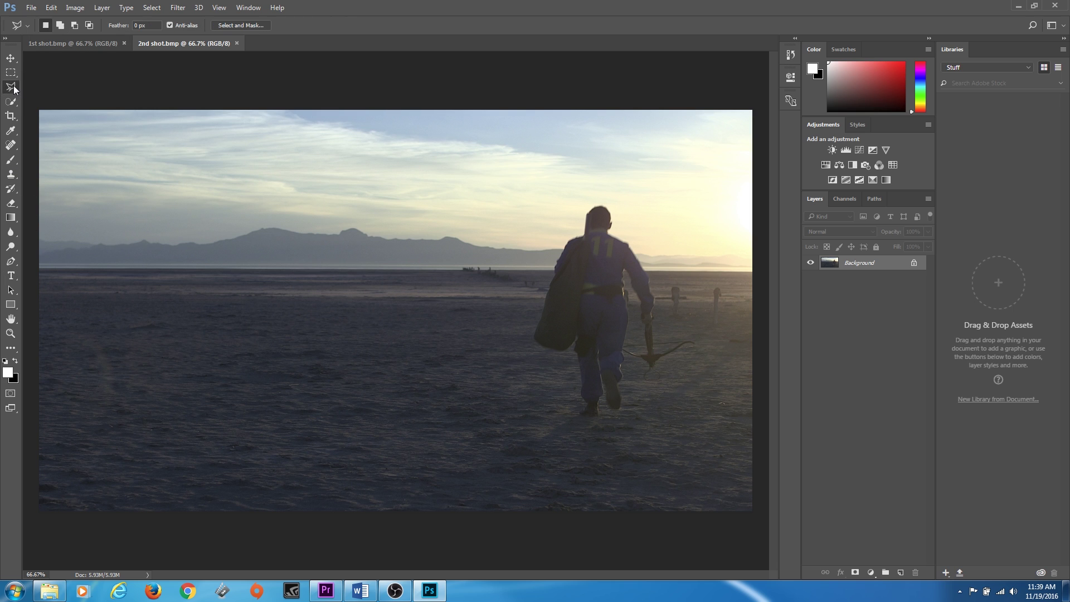
{"action": "right_click", "coordinate": [12, 94]}
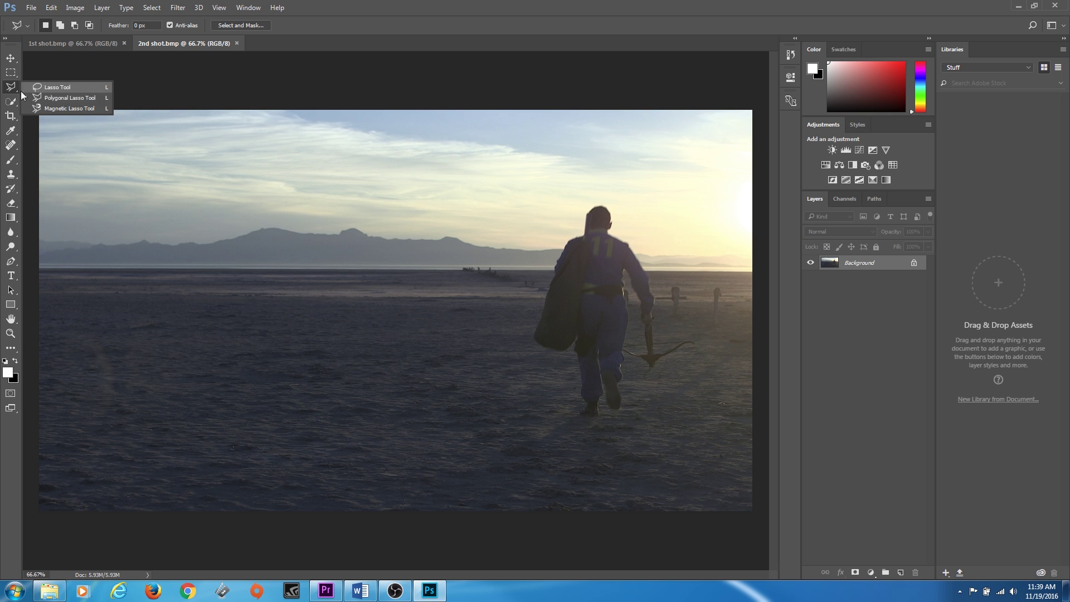
{"action": "left_click", "coordinate": [49, 89]}
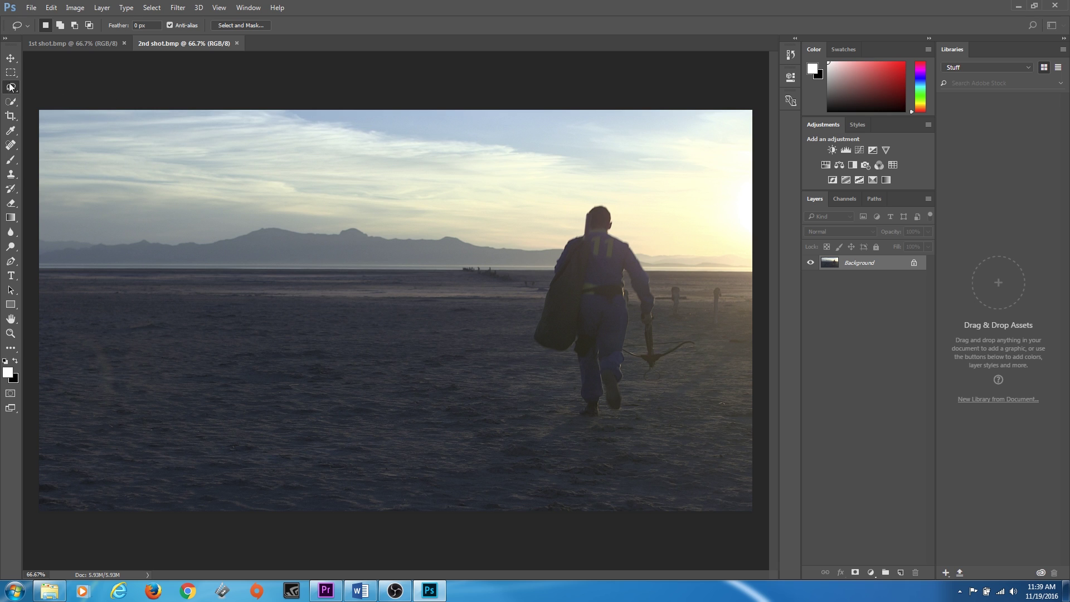
{"action": "left_click_drag", "start_coordinate": [589, 205], "coordinate": [568, 236]}
{"action": "mouse_move", "coordinate": [538, 323]}
{"action": "left_mouse_down"}
{"action": "mouse_move", "coordinate": [585, 423]}
{"action": "mouse_move", "coordinate": [603, 426]}
{"action": "mouse_move", "coordinate": [622, 423]}
{"action": "mouse_move", "coordinate": [633, 388]}
{"action": "mouse_move", "coordinate": [671, 379]}
{"action": "mouse_move", "coordinate": [703, 344]}
{"action": "left_mouse_up"}
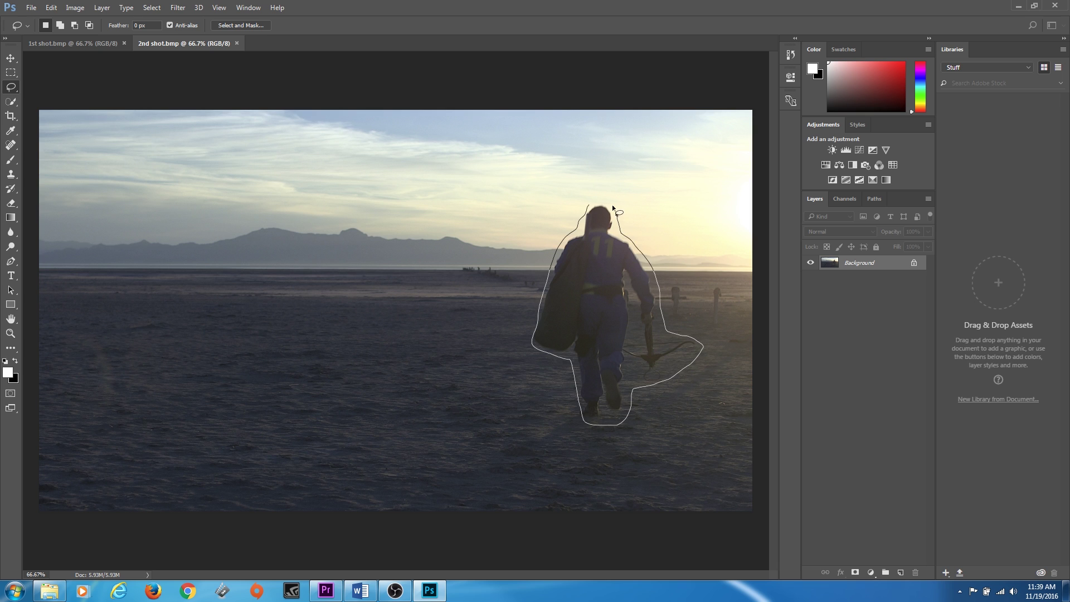
{"action": "mouse_move", "coordinate": [613, 206]}
{"action": "left_mouse_down"}
{"action": "mouse_move", "coordinate": [590, 206]}
{"action": "mouse_move", "coordinate": [585, 223]}
{"action": "left_mouse_up"}
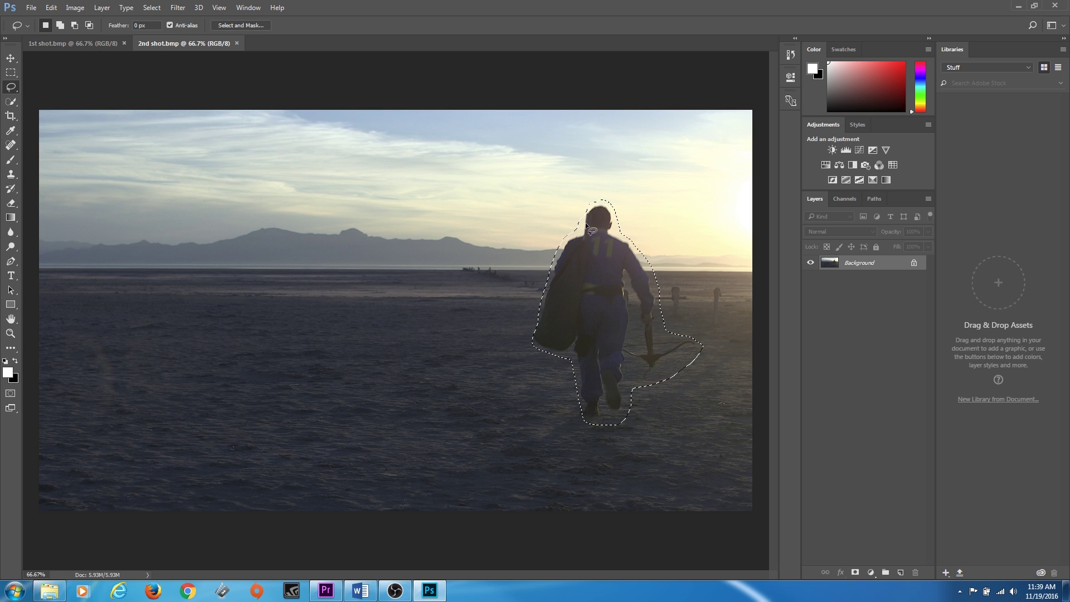
Content-Aware Fill the selection to replace the man with scenery, then deselect
{"action": "right_click", "coordinate": [590, 289]}
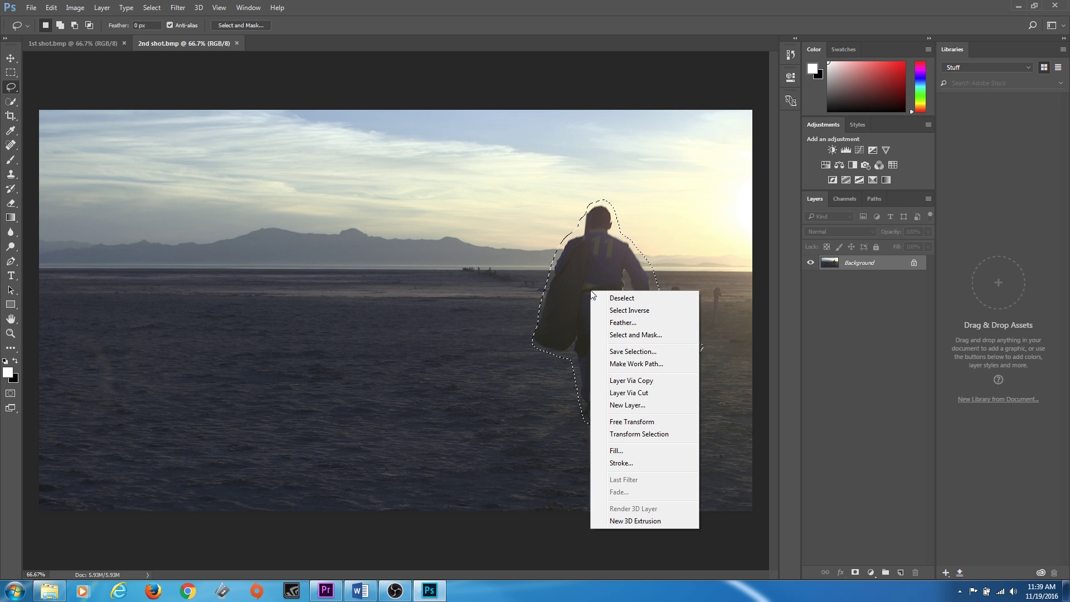
{"action": "left_click", "coordinate": [643, 453]}
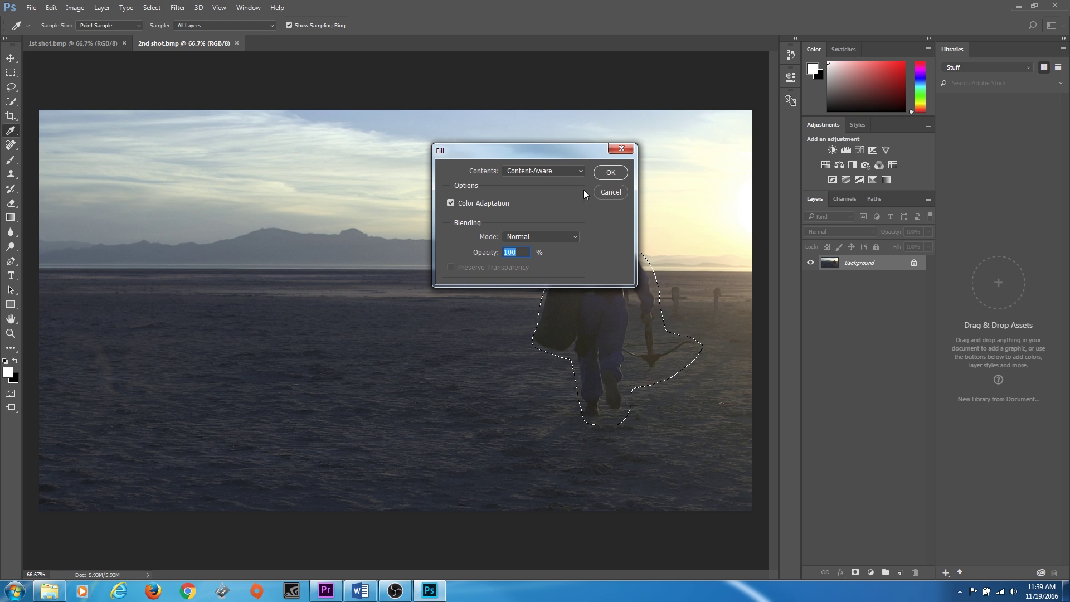
{"action": "left_click", "coordinate": [600, 172]}
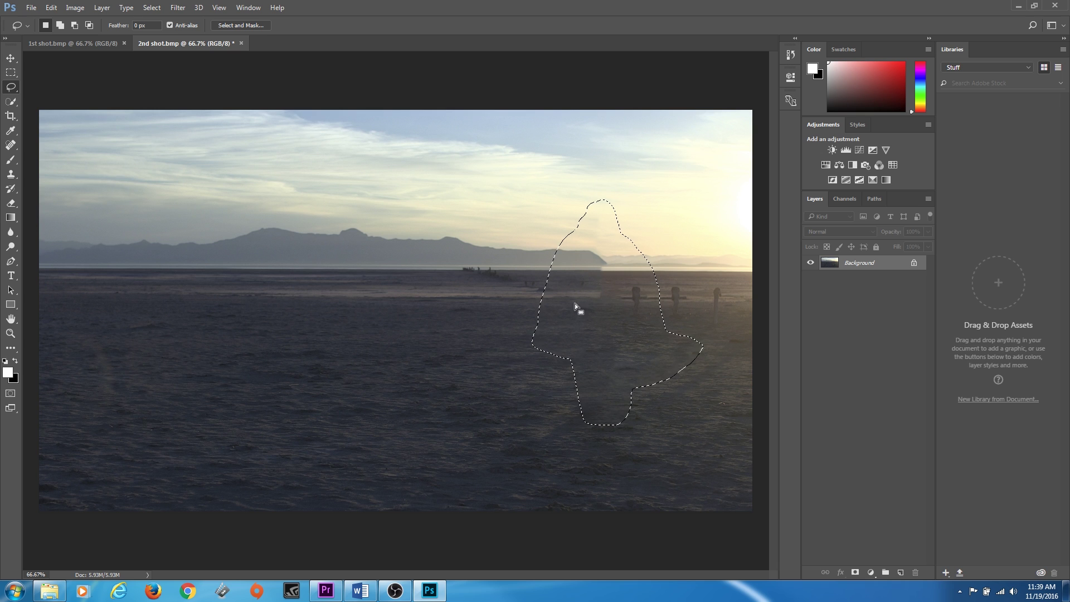
{"action": "key", "text": "ctrl+d"}
Save 2nd shot, then Content-Aware Fill away the seated man and post in 1st shot
{"action": "key", "text": "ctrl+s"}
{"action": "left_click", "coordinate": [86, 45]}
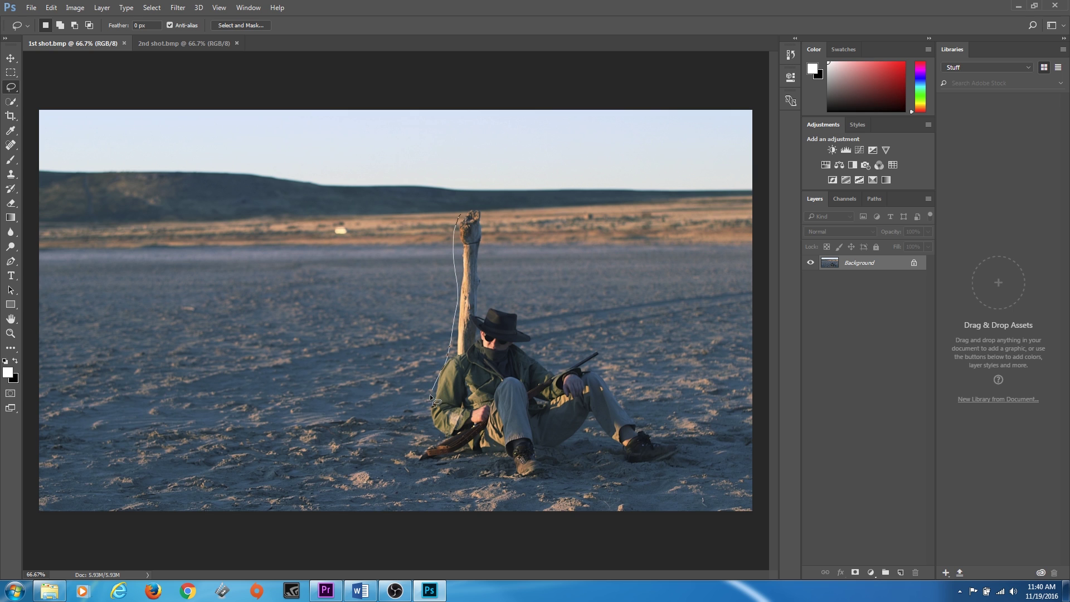
{"action": "mouse_move", "coordinate": [414, 433]}
{"action": "left_mouse_down"}
{"action": "mouse_move", "coordinate": [482, 212]}
{"action": "mouse_move", "coordinate": [460, 219]}
{"action": "left_mouse_up"}
{"action": "right_click", "coordinate": [461, 260]}
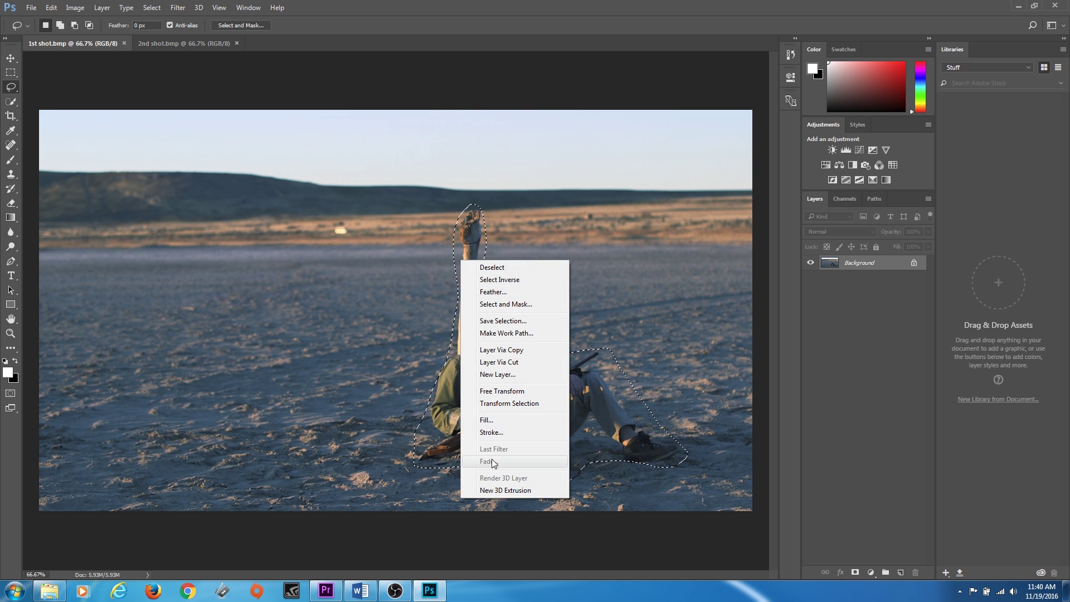
{"action": "left_click", "coordinate": [503, 421]}
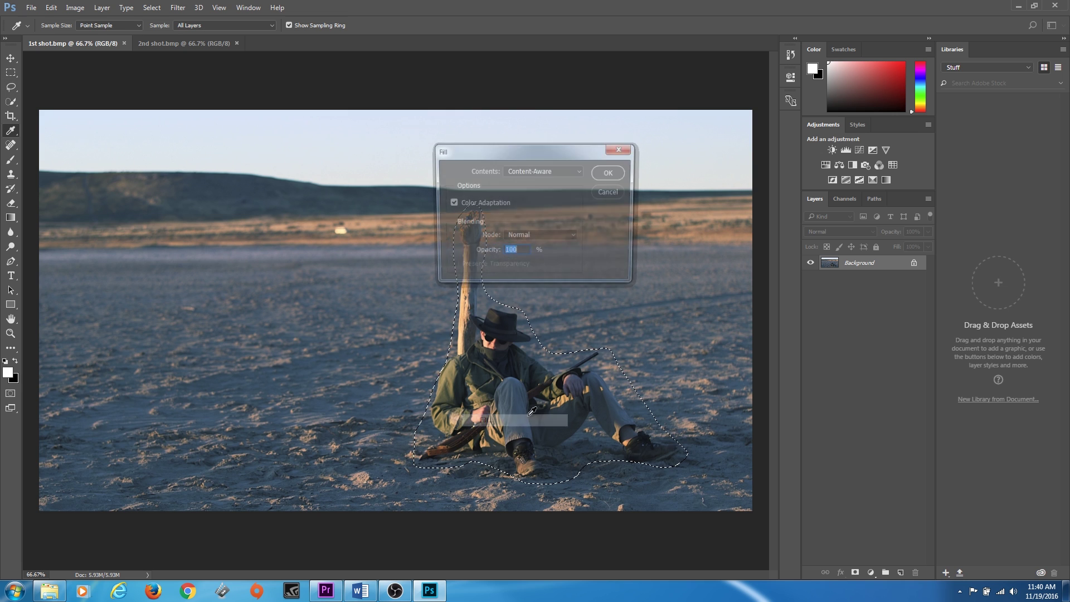
{"action": "left_click", "coordinate": [606, 176]}
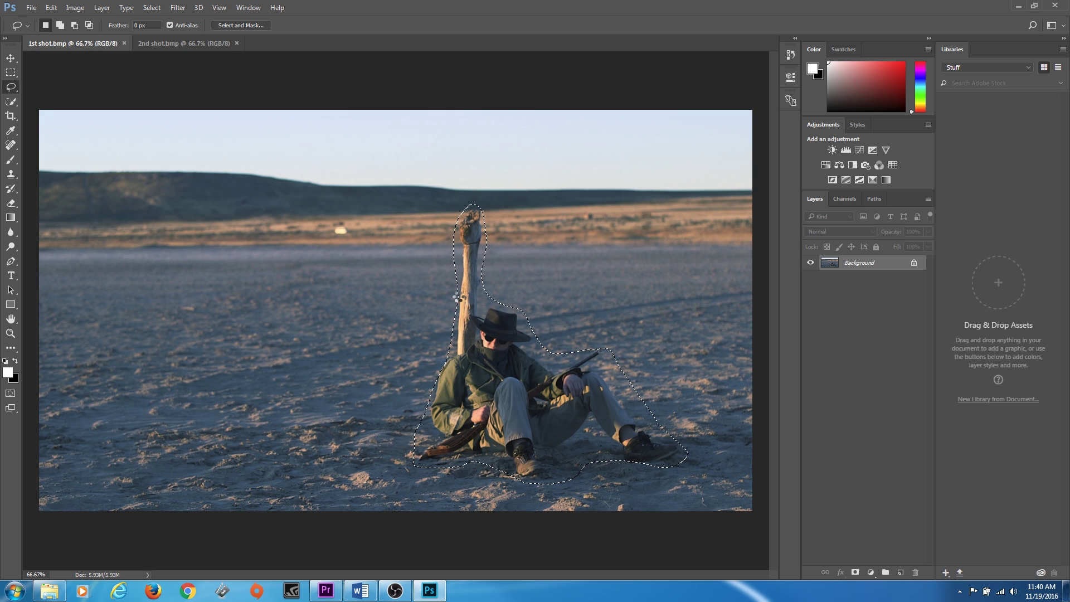
{"action": "left_click", "coordinate": [526, 319]}
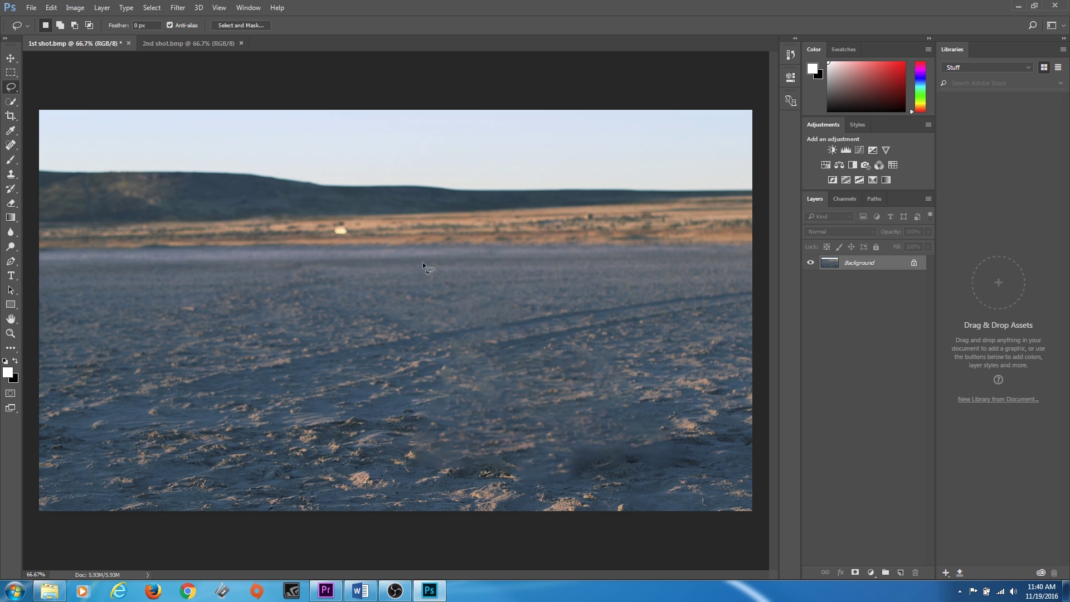
Content-Aware Fill the distant bright spot in 1st shot and save the image
{"action": "left_click_drag", "start_coordinate": [341, 225], "coordinate": [333, 221]}
{"action": "right_click", "coordinate": [333, 224]}
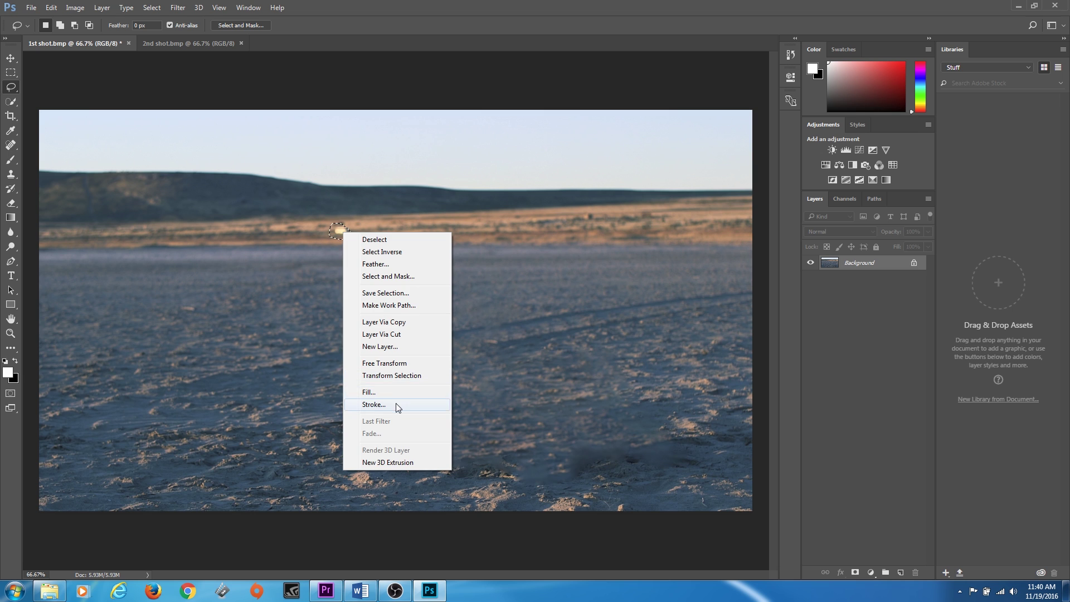
{"action": "left_click", "coordinate": [395, 394]}
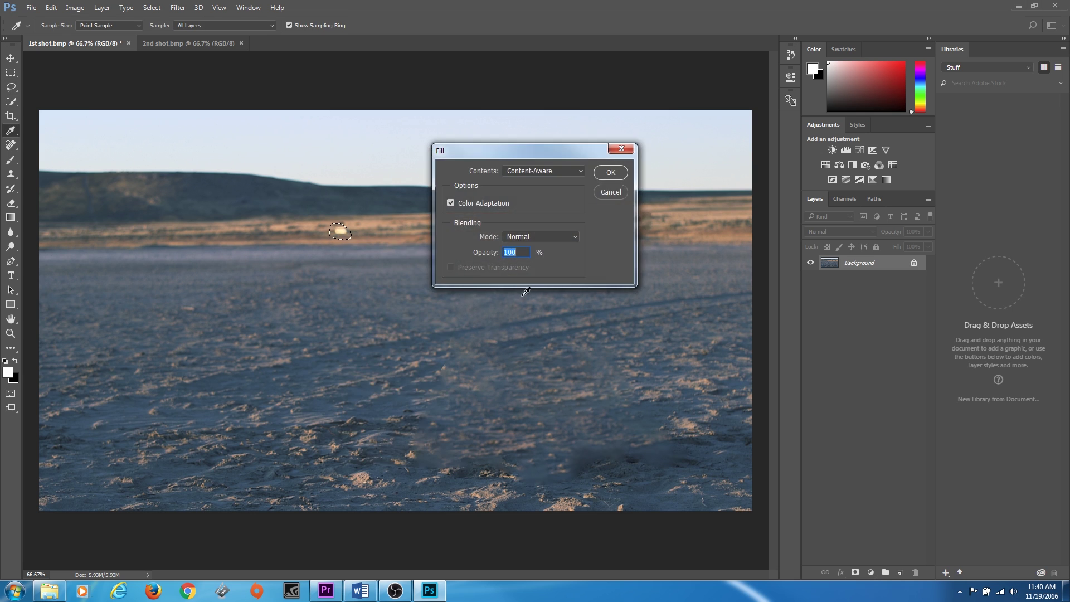
{"action": "left_click", "coordinate": [615, 174]}
{"action": "left_click", "coordinate": [401, 350]}
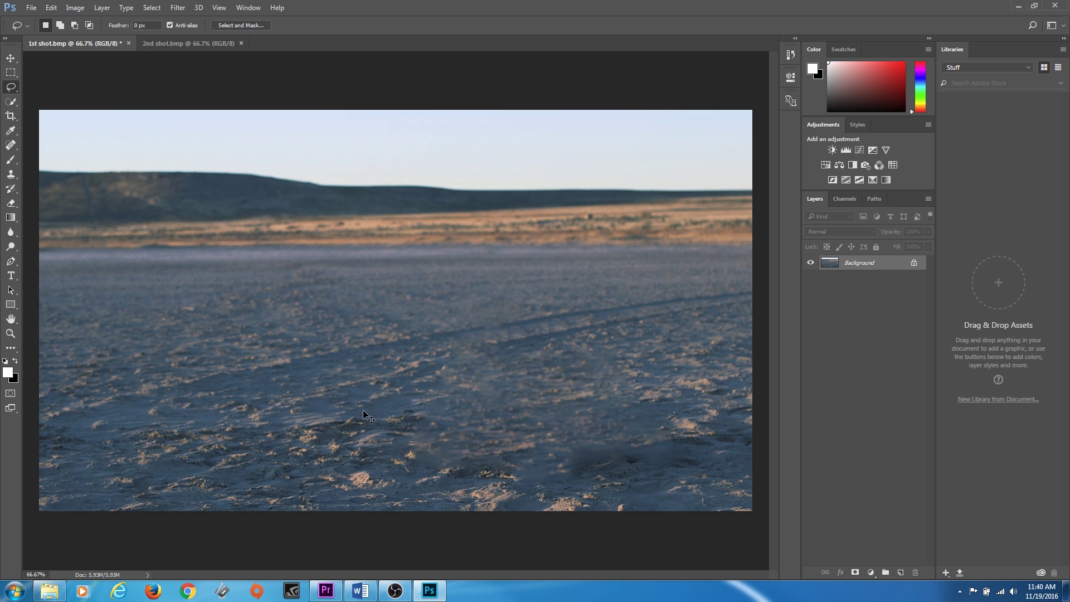
{"action": "key", "text": "ctrl+s"}
Close Photoshop and replace both Premiere timeline clips with an After Effects composition
{"action": "left_click", "coordinate": [1054, 8]}
{"action": "left_click_drag", "start_coordinate": [355, 407], "coordinate": [450, 458]}
{"action": "right_click", "coordinate": [449, 456]}
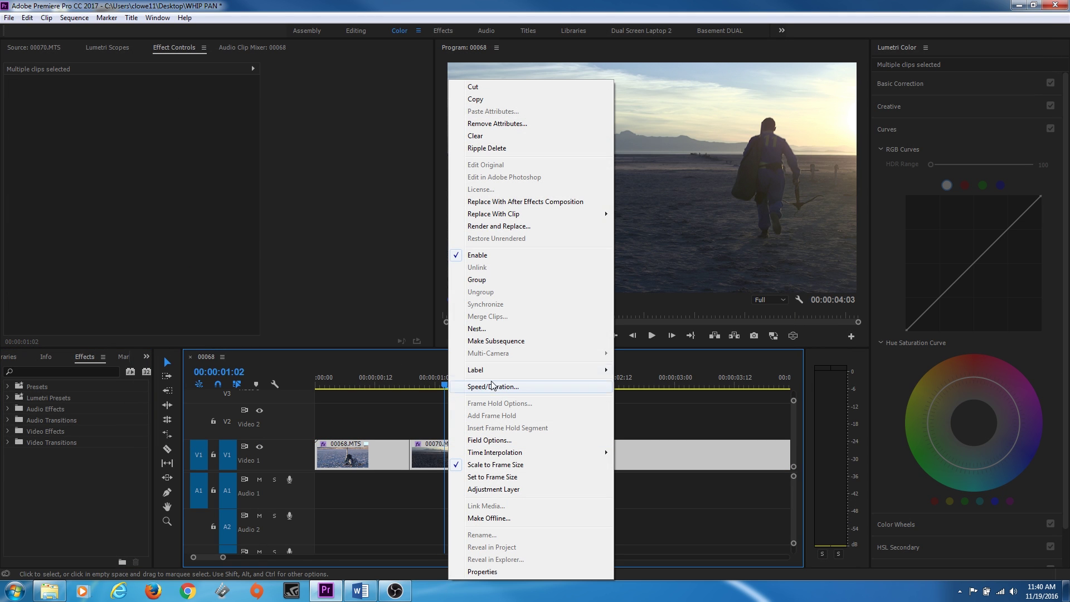
{"action": "left_click", "coordinate": [542, 203]}
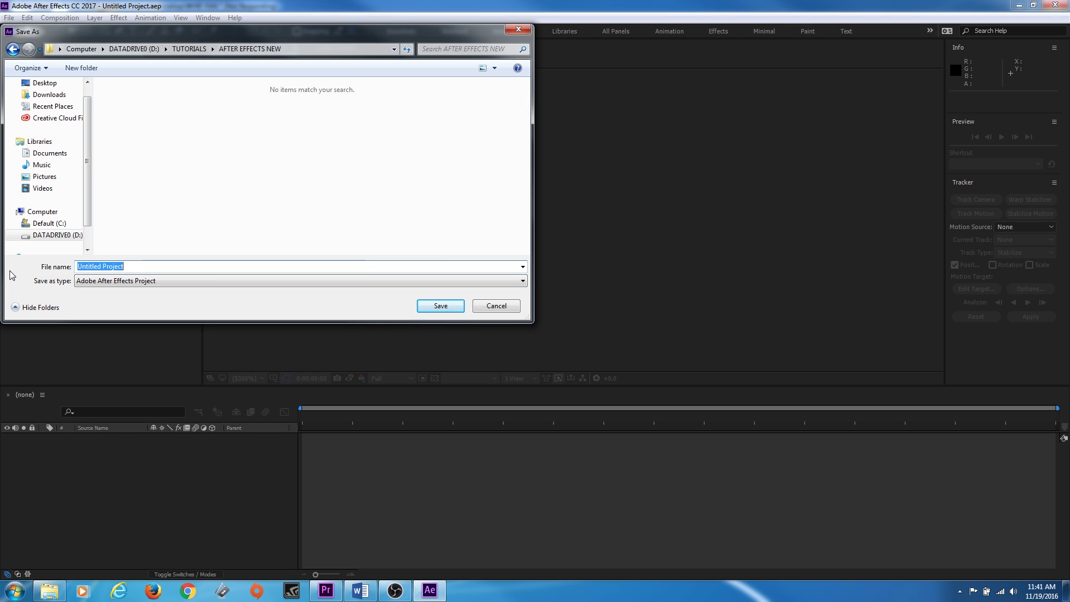
Save the After Effects project as WHIP PAN FIX and import the 1st shot and 2nd shot stills
{"action": "type", "text": "WHI"}
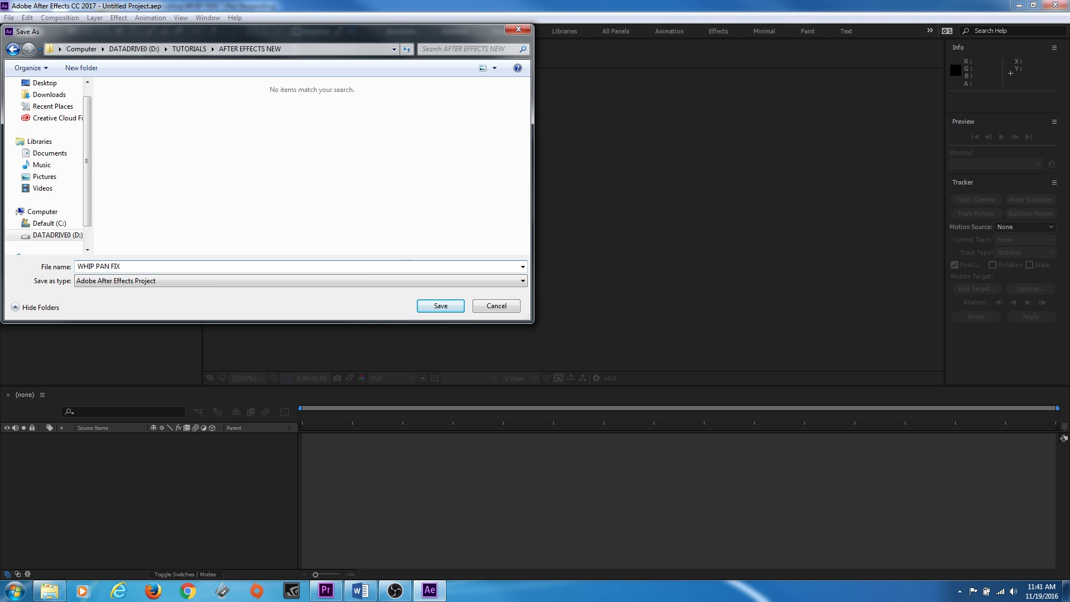
{"action": "type", "text": "P PAN FIX"}
{"action": "key", "text": "Return"}
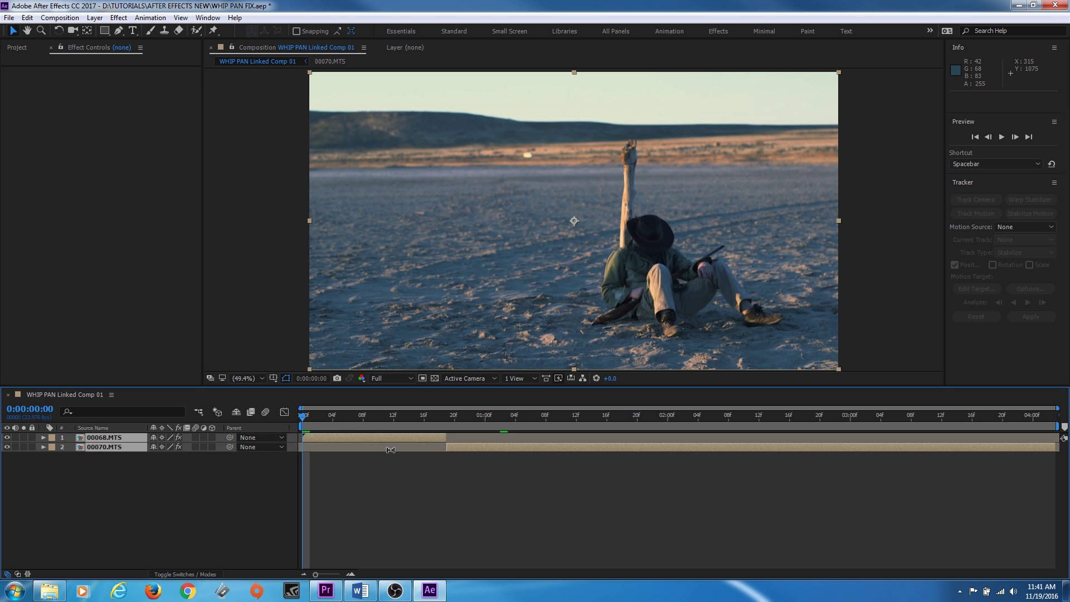
{"action": "left_click", "coordinate": [79, 493]}
{"action": "left_click", "coordinate": [17, 47]}
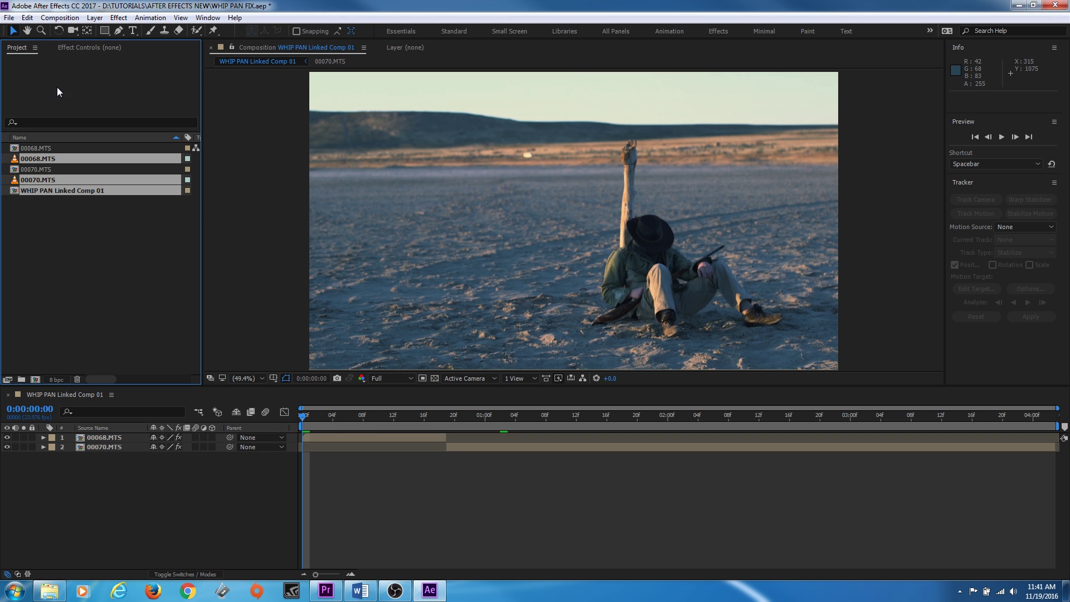
{"action": "double_click", "coordinate": [109, 261]}
{"action": "key", "text": "Escape"}
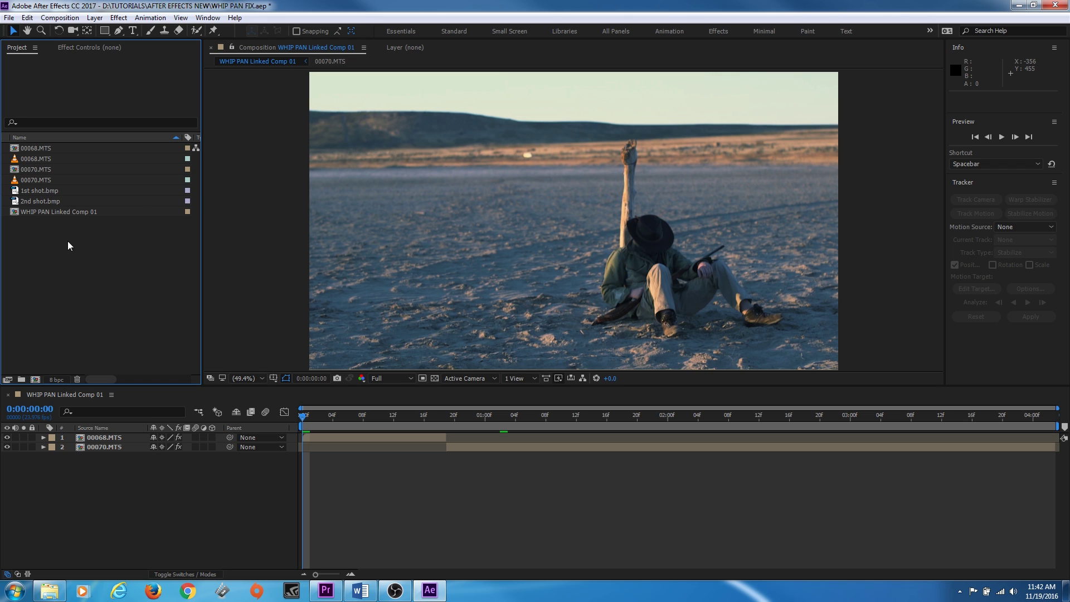
Launch Calculator from Start search and compute 1920 × 4 = 7680
{"action": "key", "text": "super"}
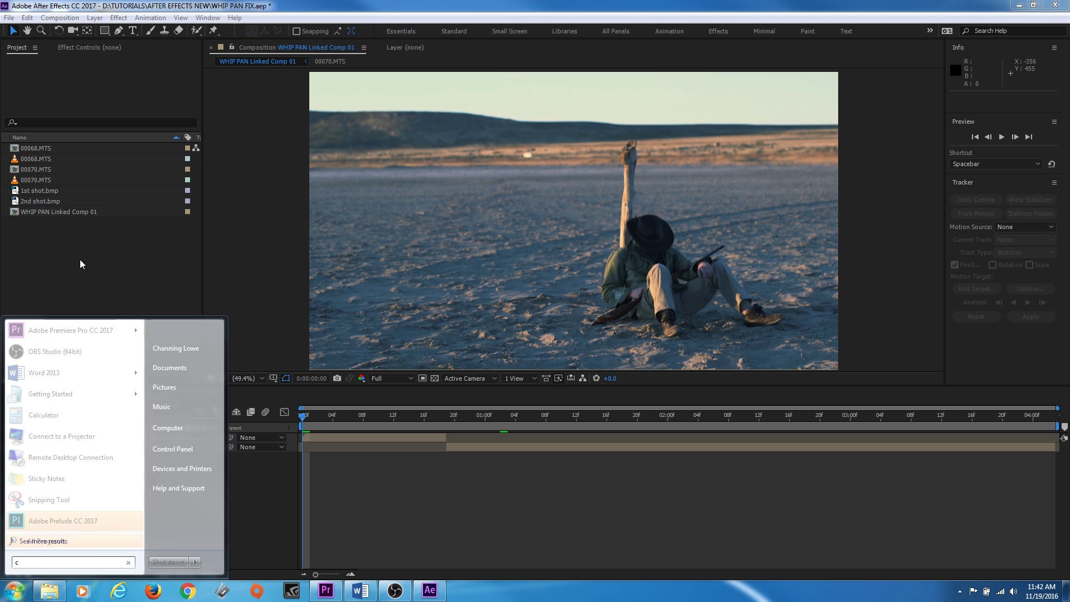
{"action": "type", "text": "calc"}
{"action": "key", "text": "Return"}
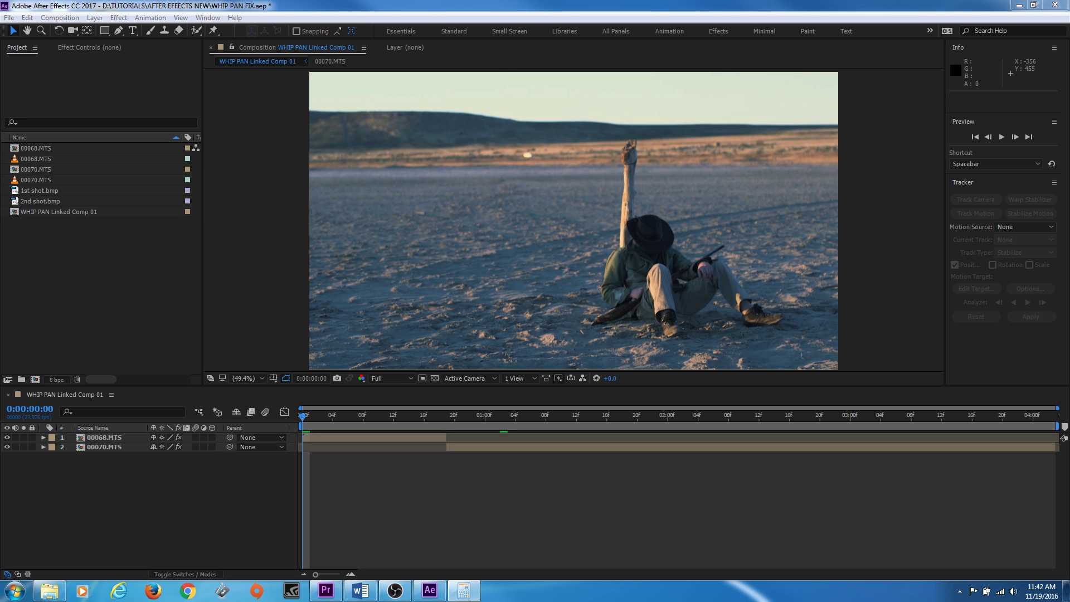
{"action": "type", "text": "1920"}
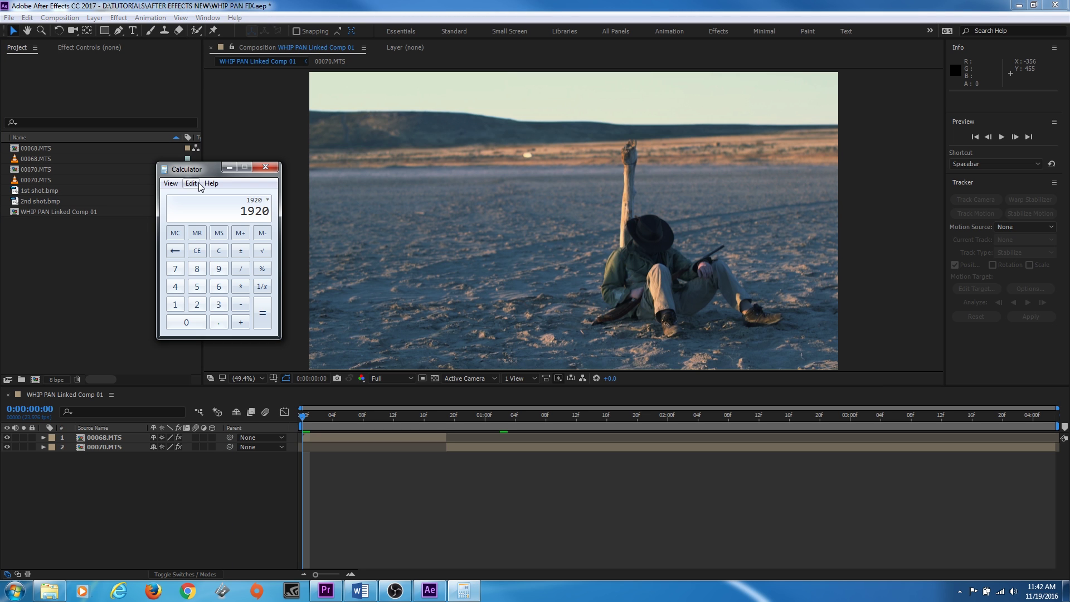
{"action": "type", "text": "4"}
{"action": "key", "text": "Return"}
Close Calculator, then open and cancel a new composition's settings
{"action": "left_click", "coordinate": [265, 167]}
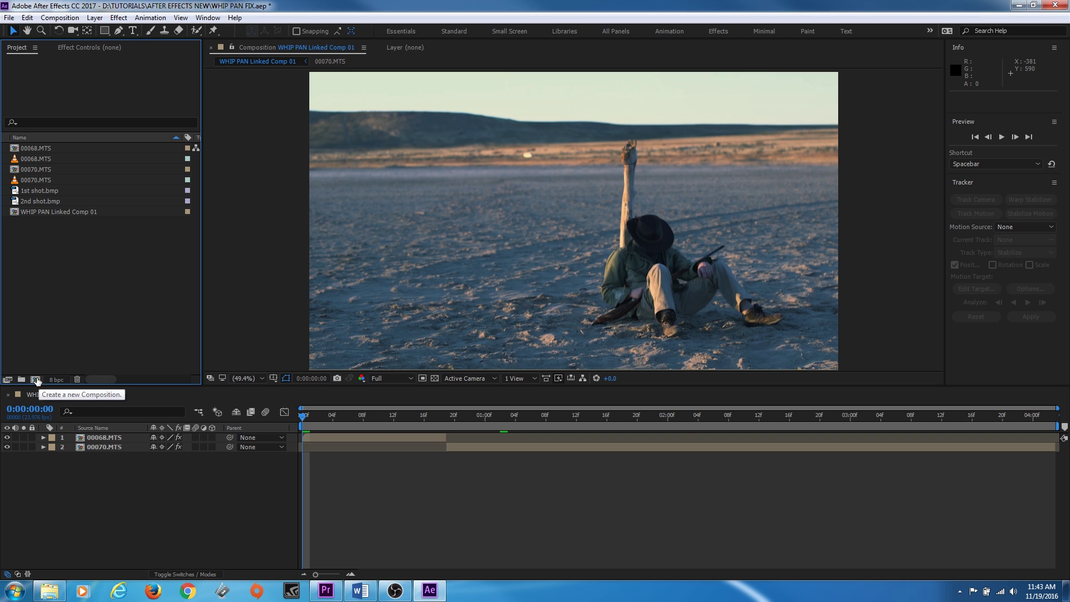
{"action": "left_click", "coordinate": [35, 379]}
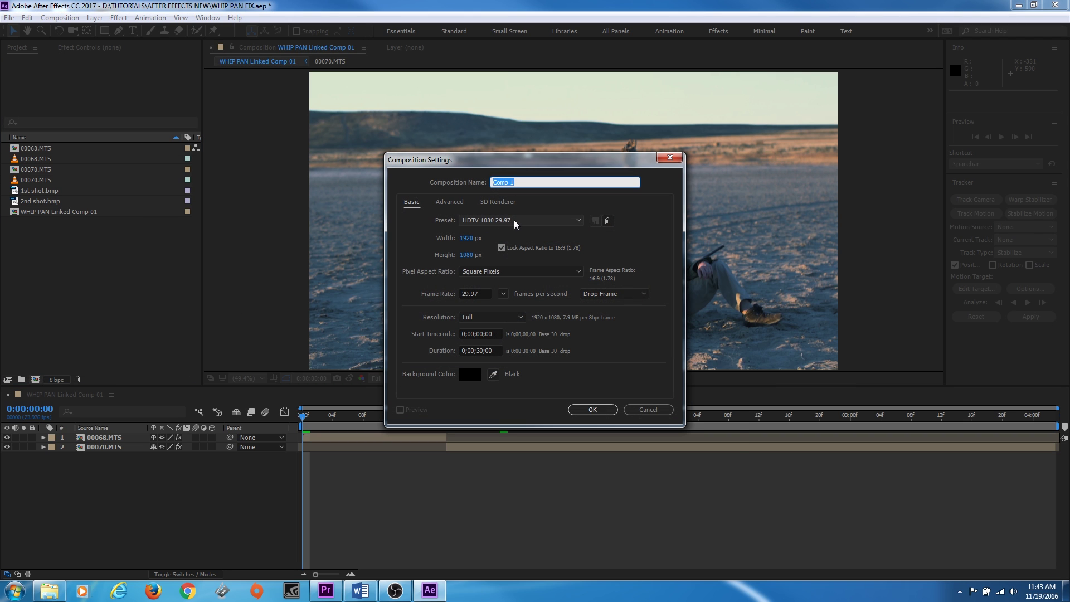
{"action": "left_click", "coordinate": [515, 221]}
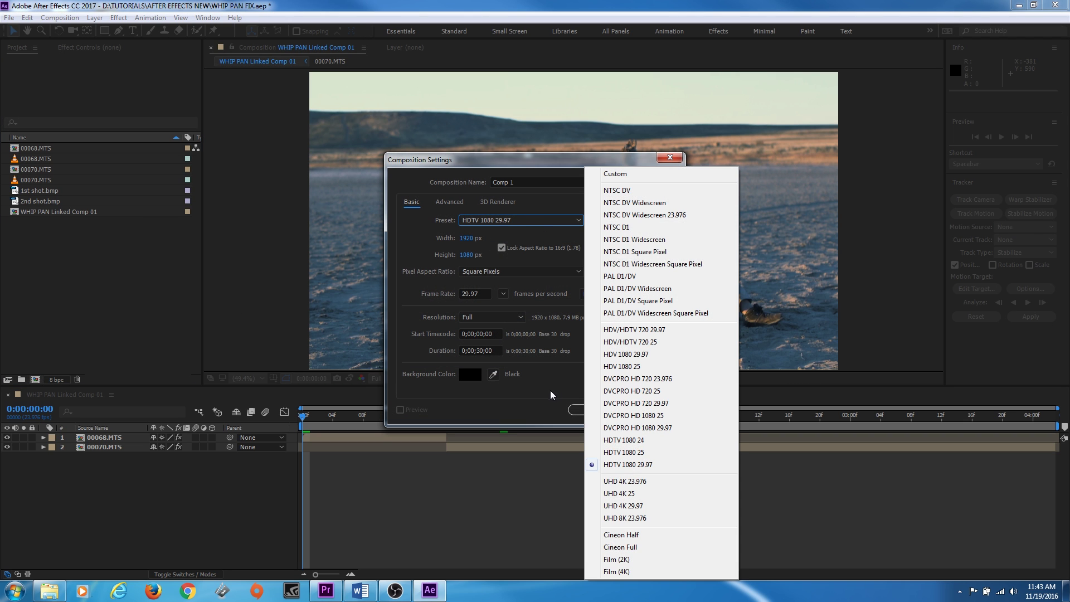
{"action": "left_click", "coordinate": [555, 397]}
{"action": "left_click", "coordinate": [663, 411]}
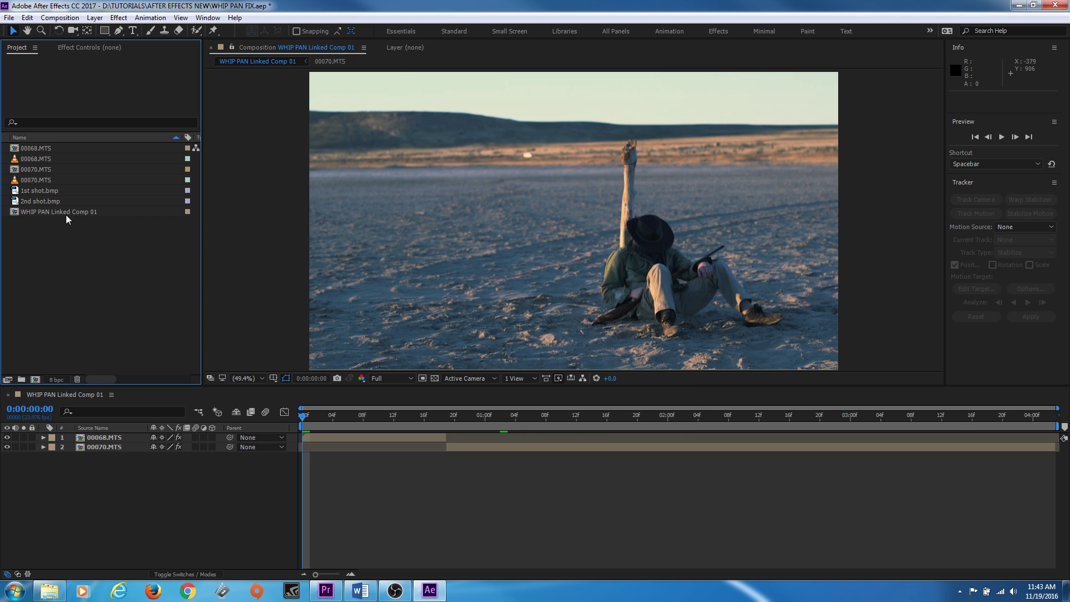
Duplicate WHIP PAN Linked Comp 01 with Ctrl+D and open the copy, Comp 02
{"action": "left_click", "coordinate": [419, 438]}
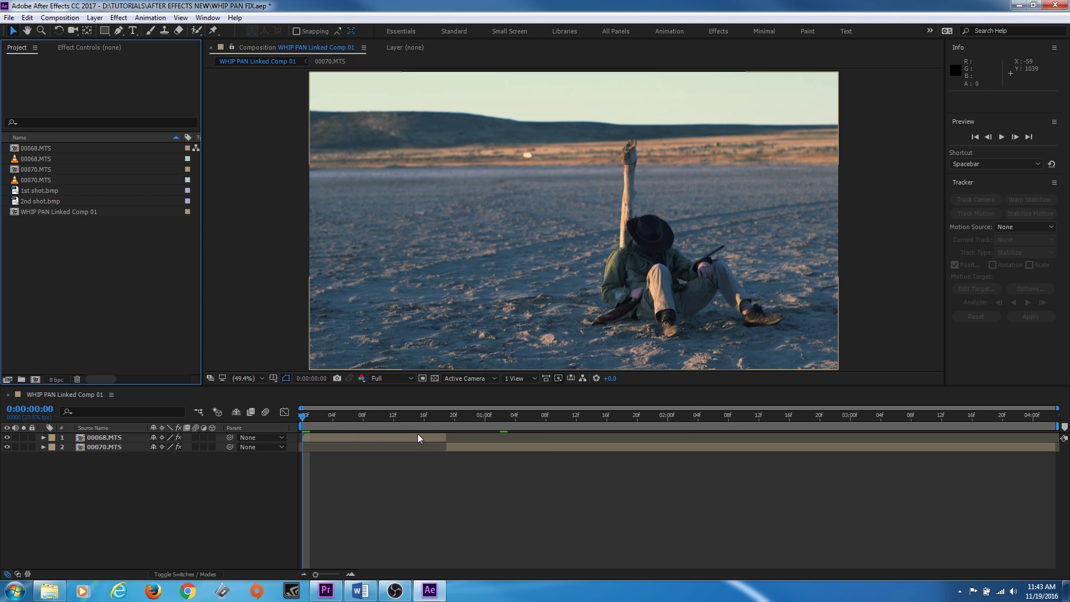
{"action": "left_click", "coordinate": [31, 217]}
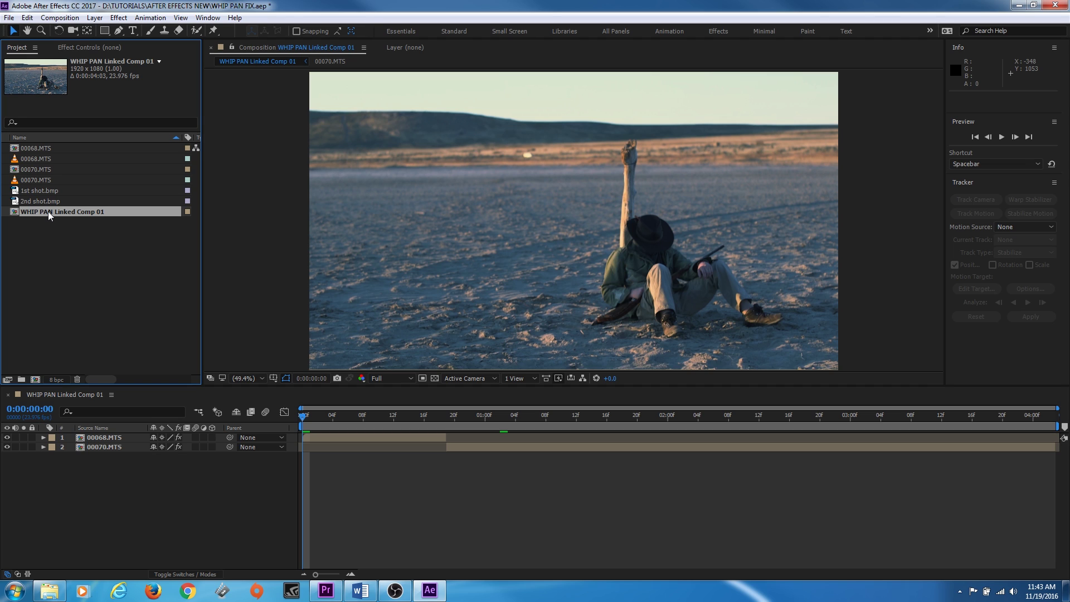
{"action": "key", "text": "ctrl+d"}
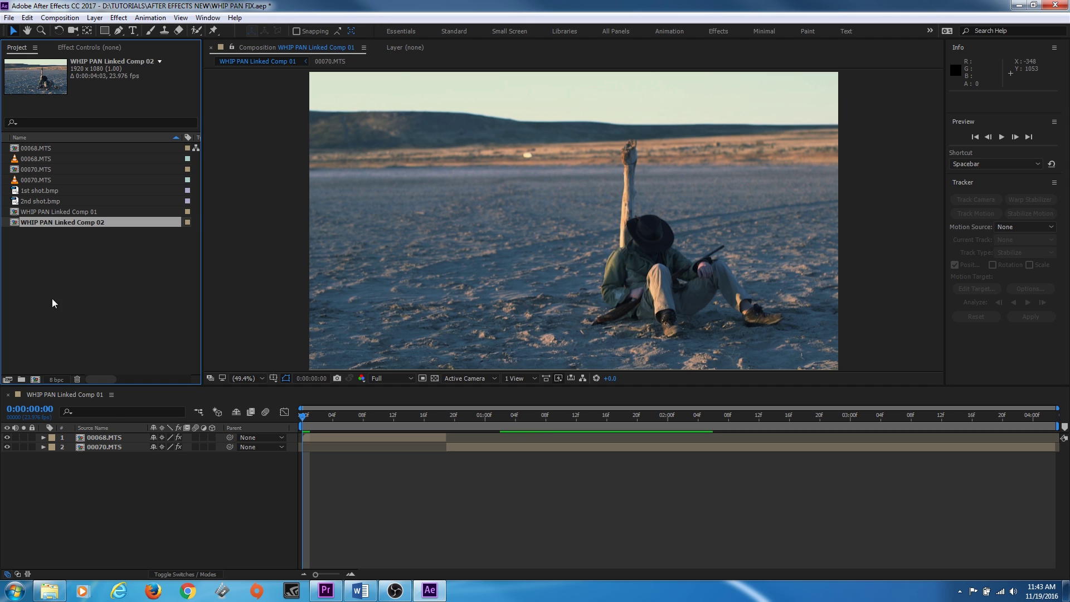
{"action": "double_click", "coordinate": [15, 224]}
Set Comp 02's Composition Settings to width 8000 and height 1080 with aspect ratio unlocked
{"action": "right_click", "coordinate": [15, 224]}
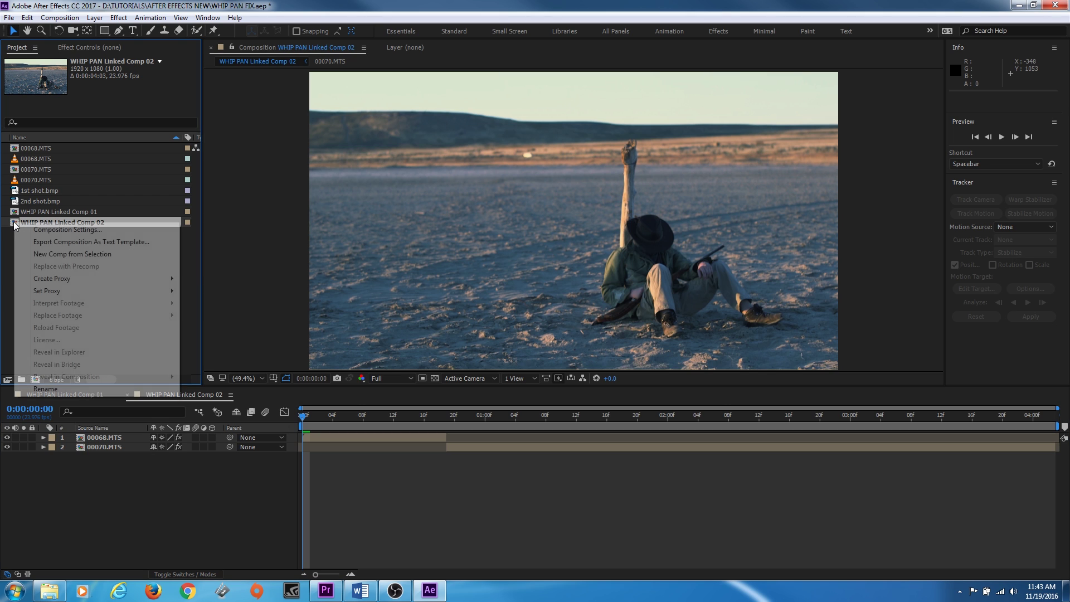
{"action": "left_click", "coordinate": [69, 230]}
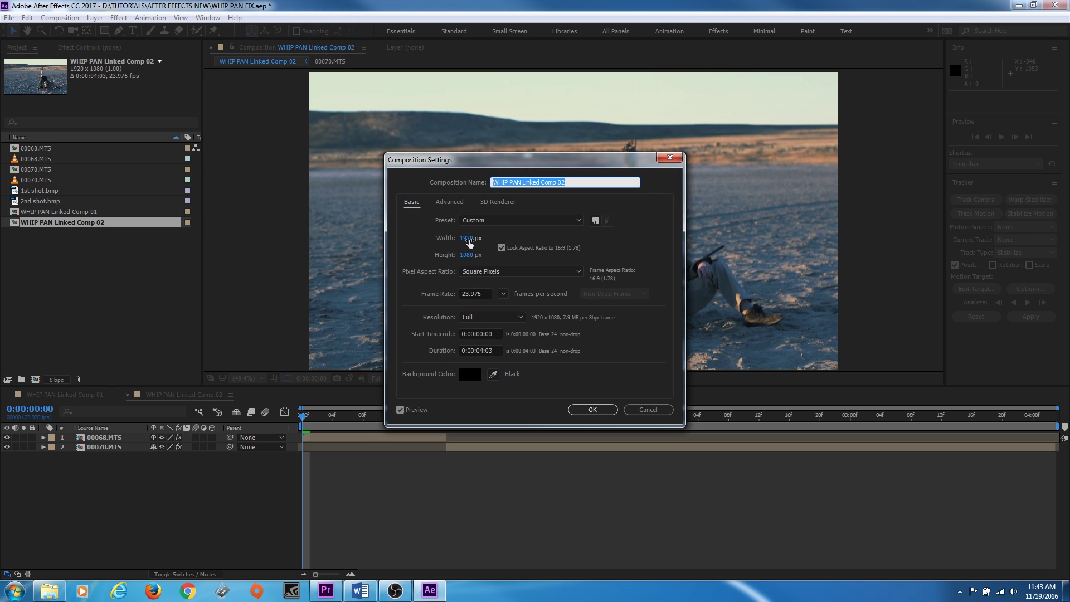
{"action": "left_click", "coordinate": [467, 239]}
{"action": "type", "text": "8000"}
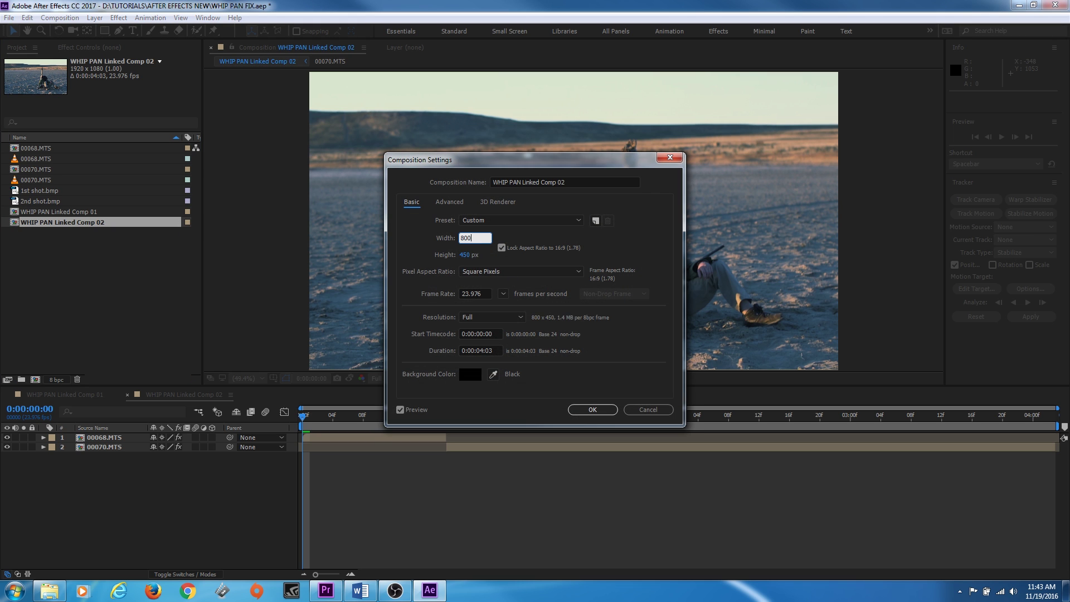
{"action": "left_click", "coordinate": [502, 247]}
{"action": "left_click", "coordinate": [467, 254]}
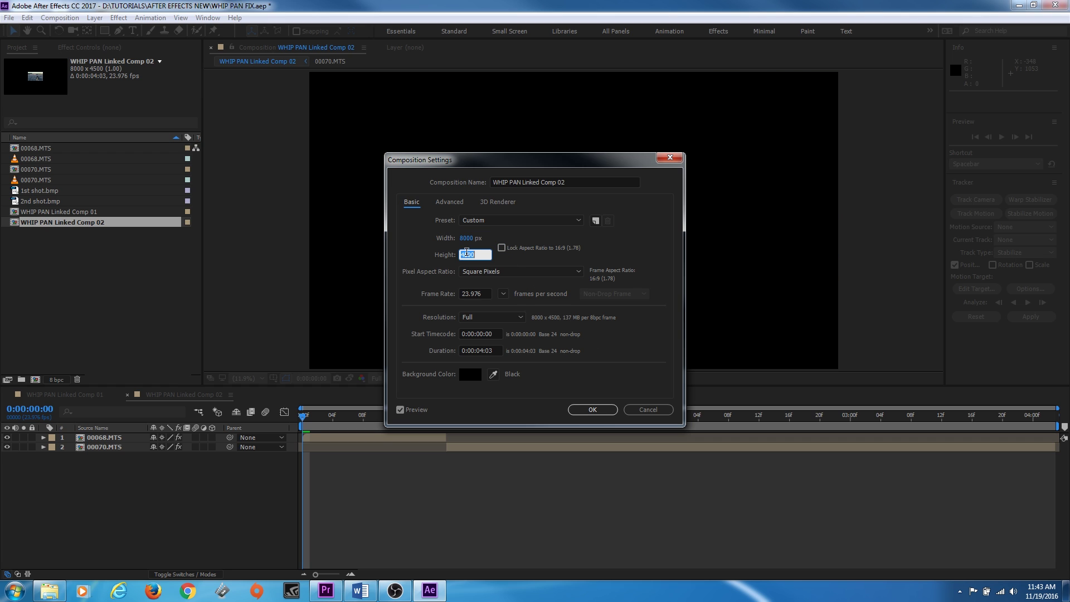
{"action": "type", "text": "1080"}
{"action": "left_click", "coordinate": [444, 246]}
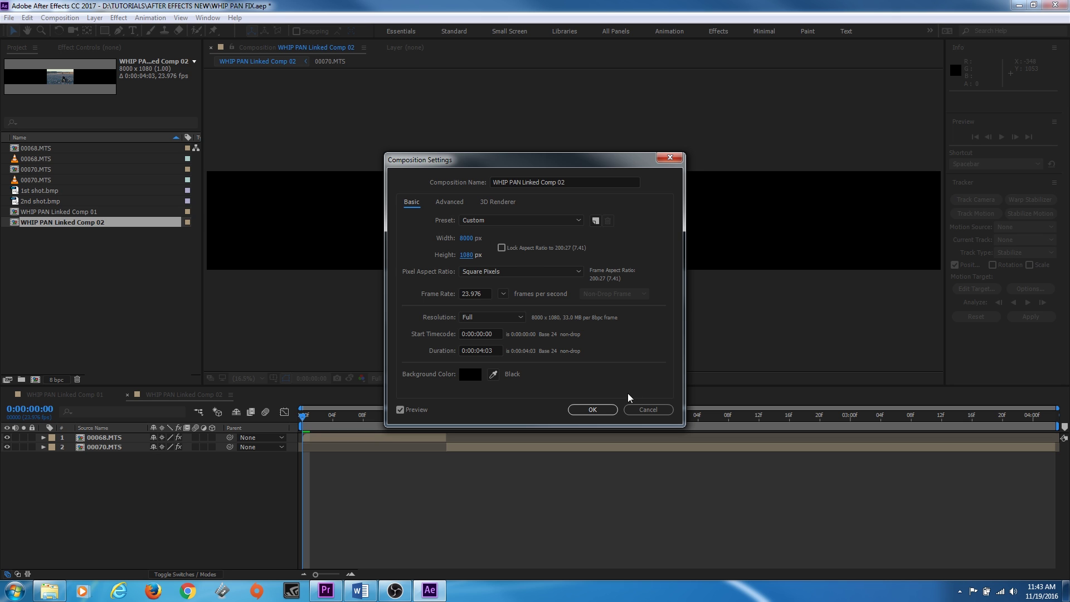
{"action": "left_click", "coordinate": [592, 409]}
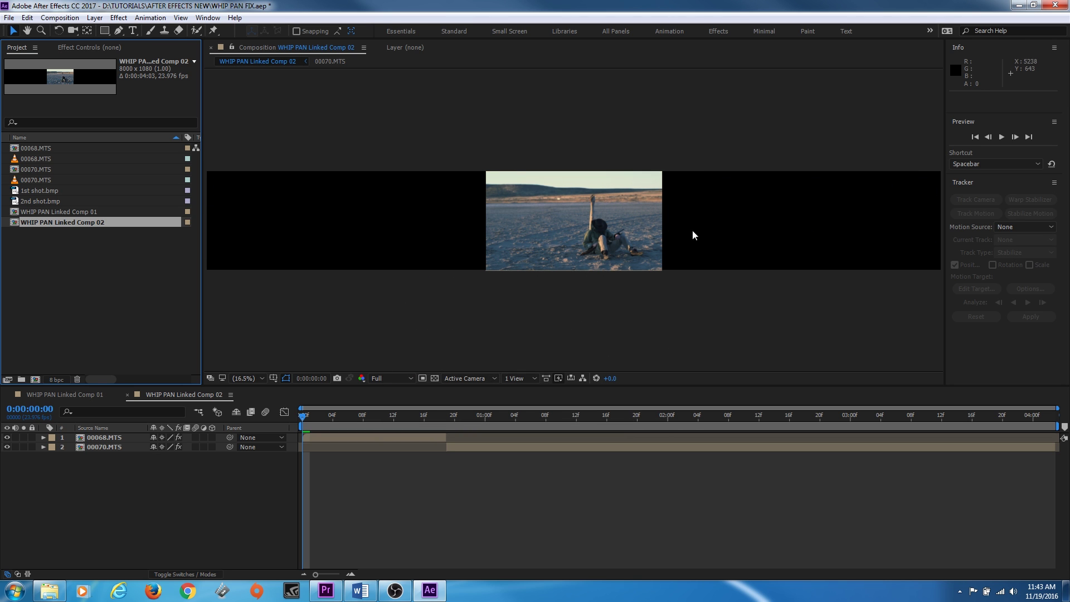
Move 00068.MTS to the right end and extend it to comp end; shift 00070.MTS left to 1420.3, 540
{"action": "left_click", "coordinate": [536, 236]}
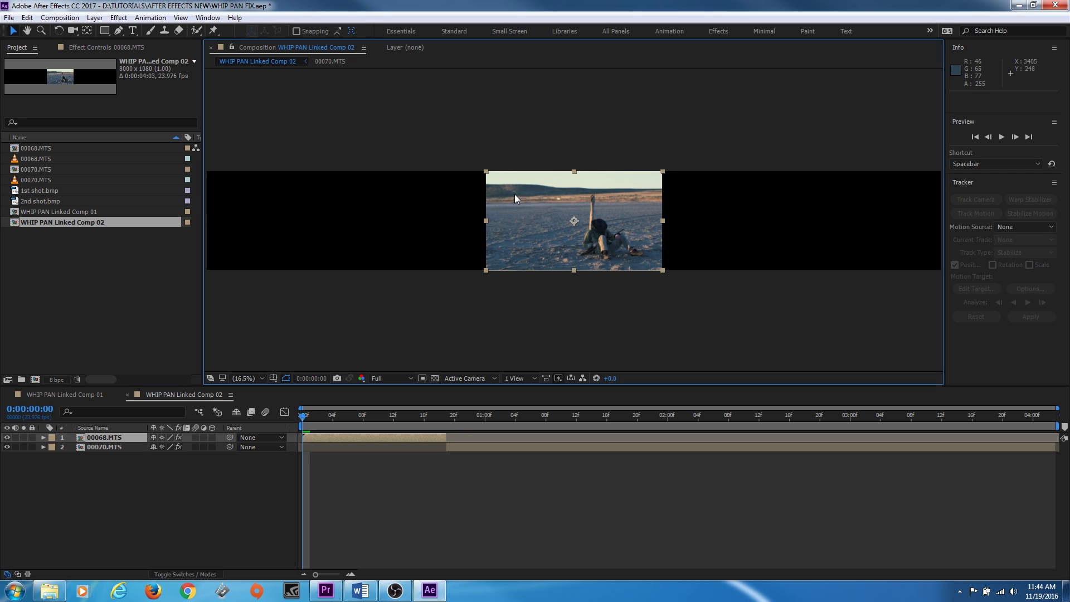
{"action": "left_click_drag", "start_coordinate": [542, 192], "coordinate": [808, 209]}
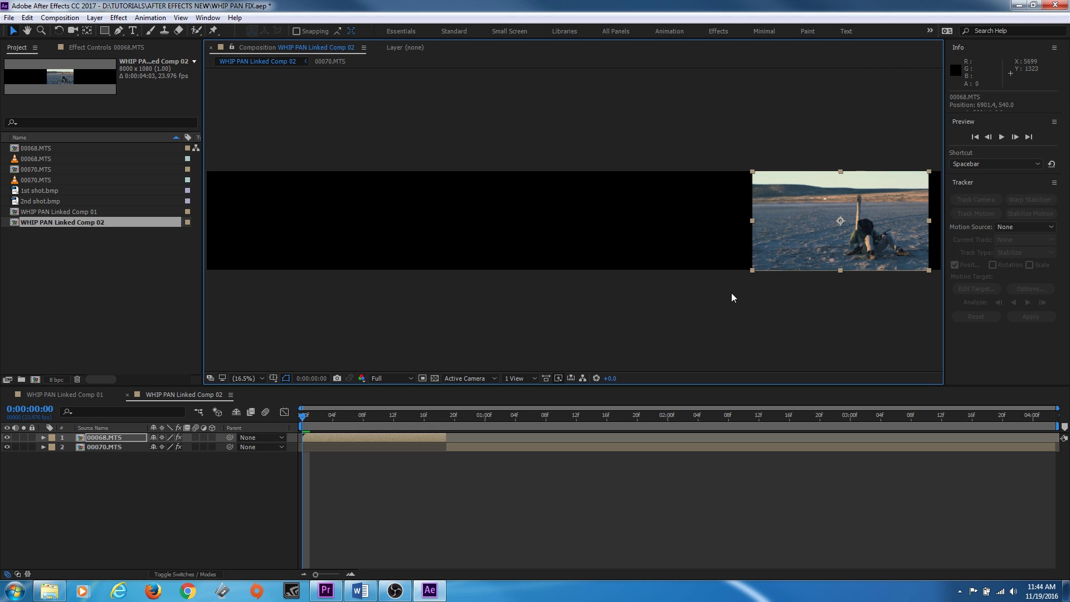
{"action": "left_click", "coordinate": [676, 355]}
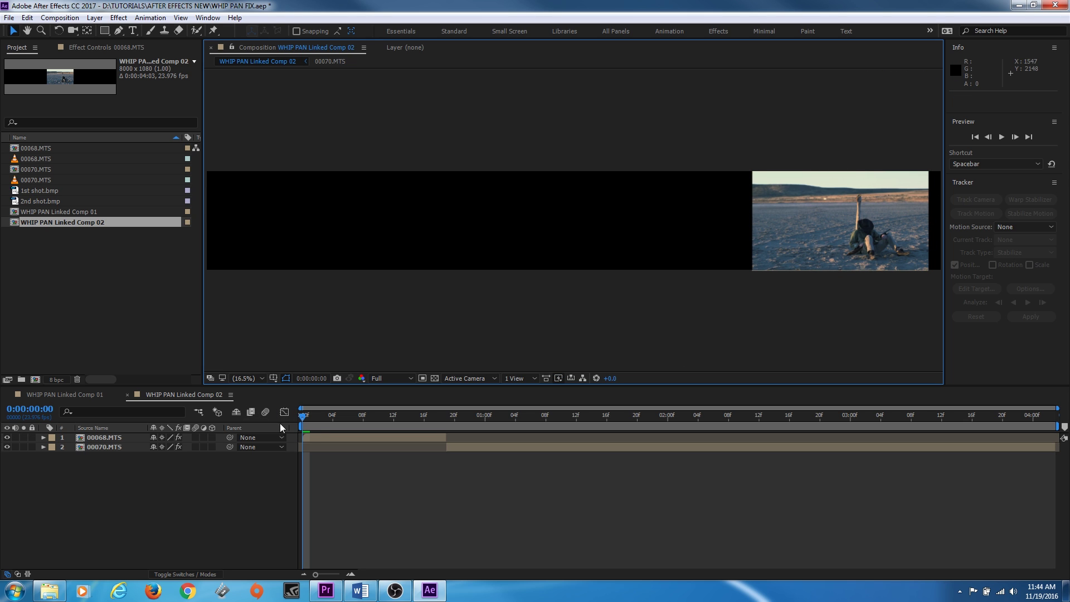
{"action": "left_click", "coordinate": [446, 448]}
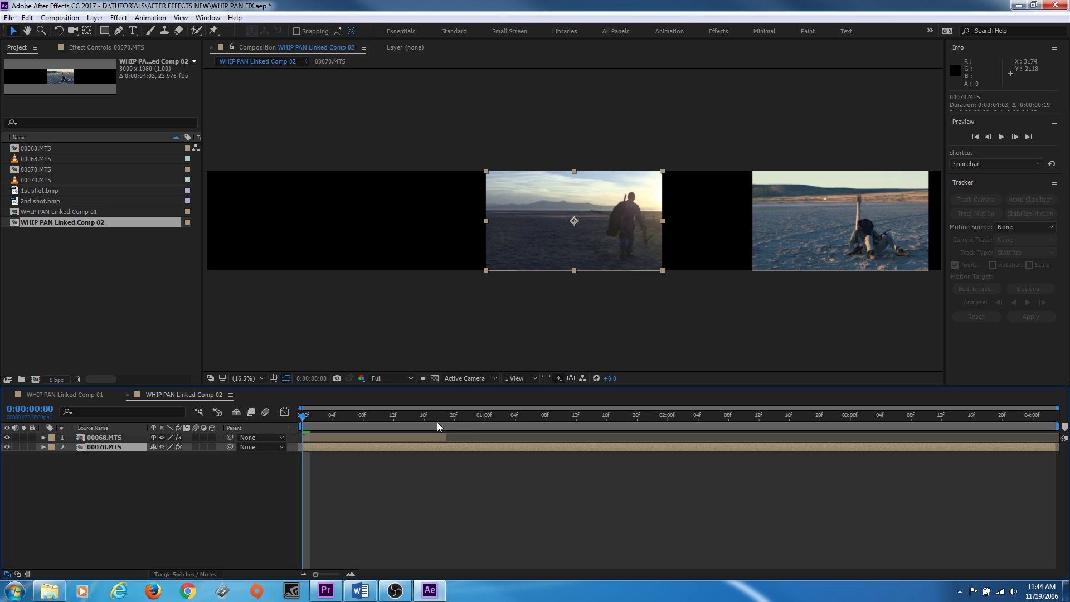
{"action": "left_click_drag", "start_coordinate": [446, 435], "coordinate": [1054, 449]}
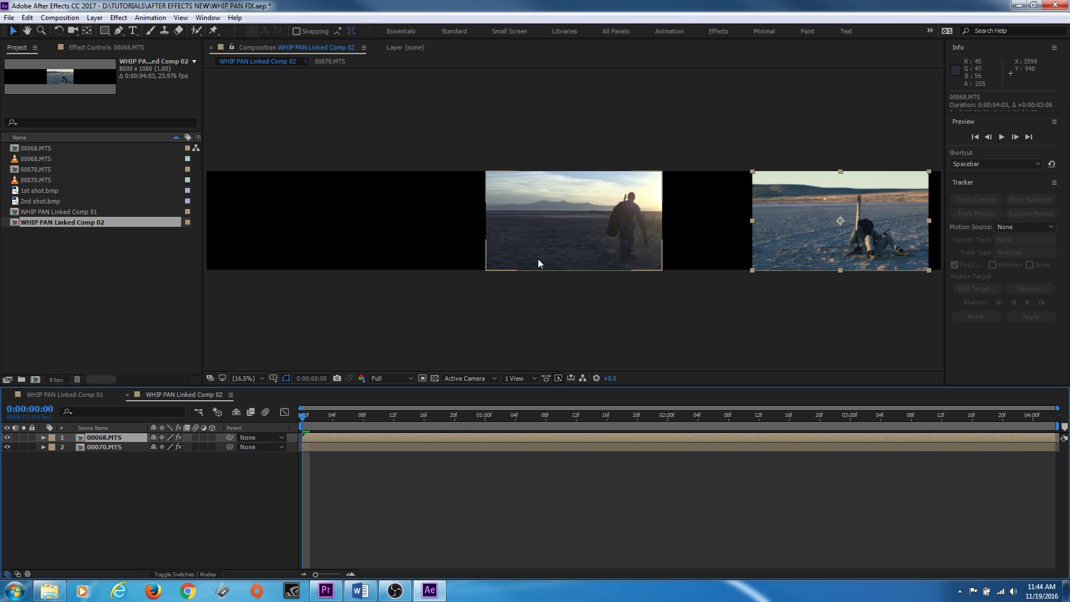
{"action": "left_click", "coordinate": [111, 448]}
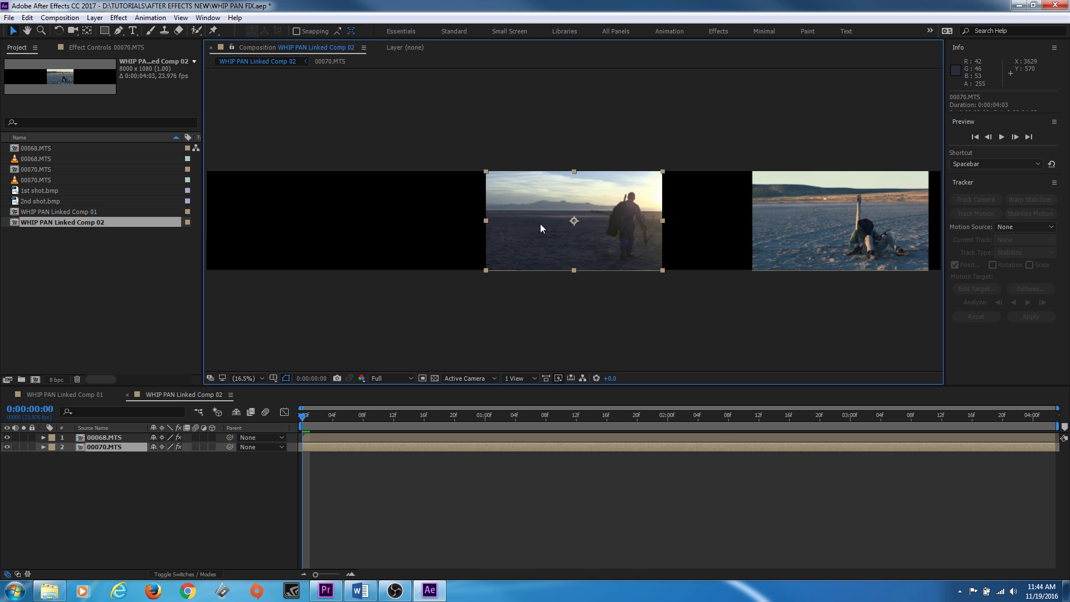
{"action": "left_click_drag", "start_coordinate": [539, 226], "coordinate": [303, 256]}
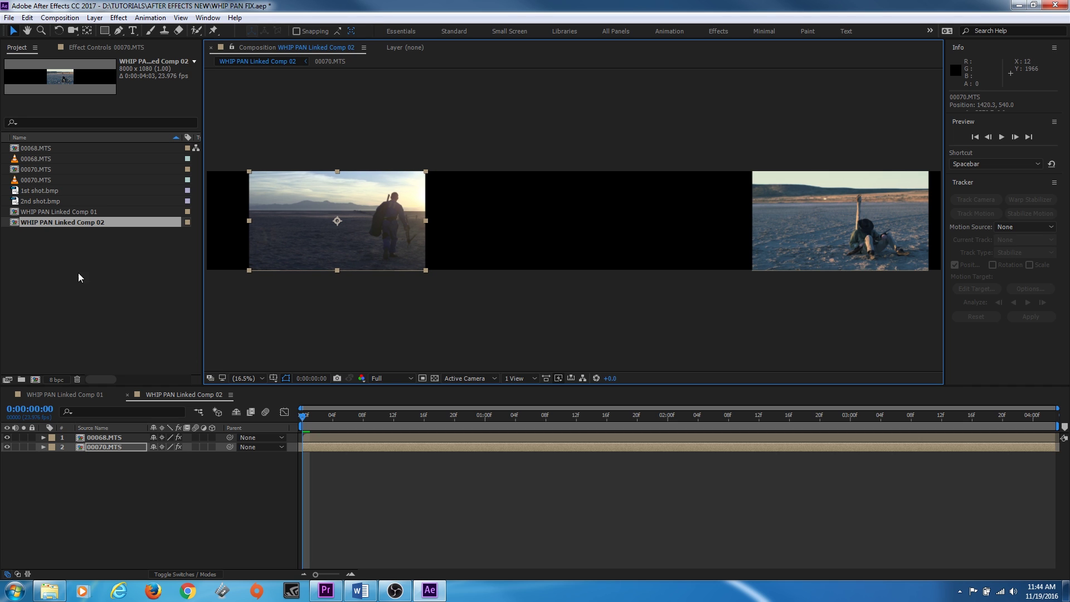
Add 1st shot.bmp to the panorama comp and reveal its transform properties
{"action": "left_click", "coordinate": [24, 192]}
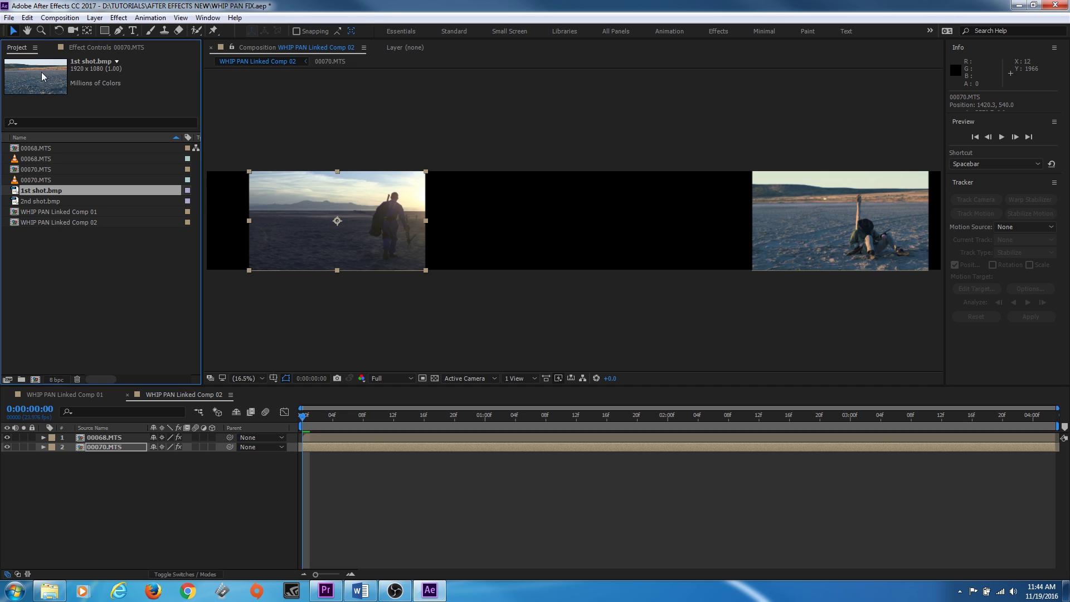
{"action": "left_click_drag", "start_coordinate": [30, 190], "coordinate": [671, 225]}
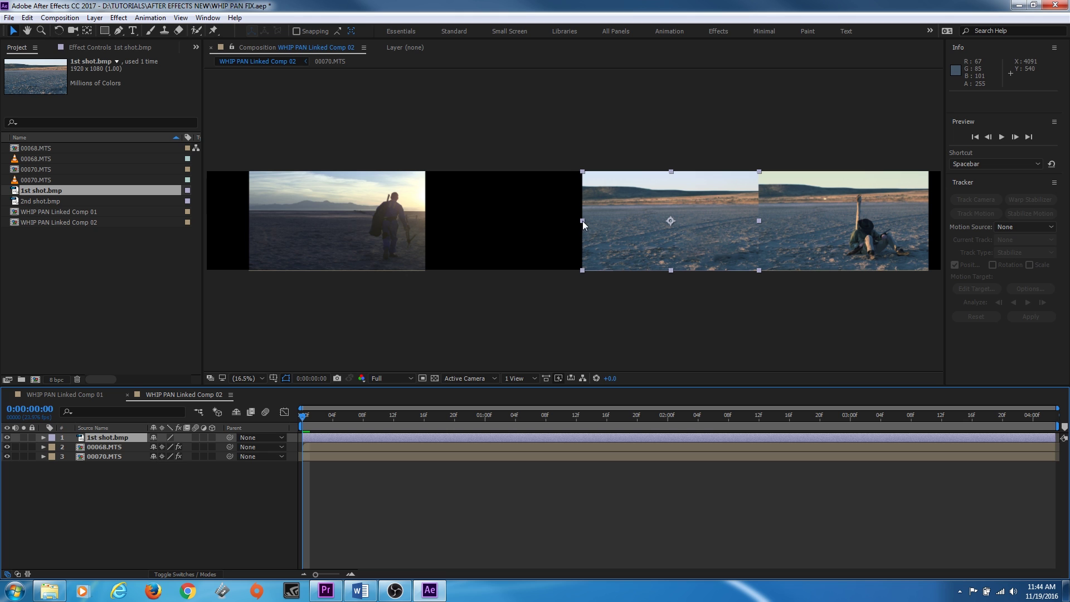
{"action": "mouse_move", "coordinate": [583, 221]}
{"action": "left_mouse_down"}
{"action": "mouse_move", "coordinate": [616, 222]}
{"action": "mouse_move", "coordinate": [581, 220]}
{"action": "left_mouse_up"}
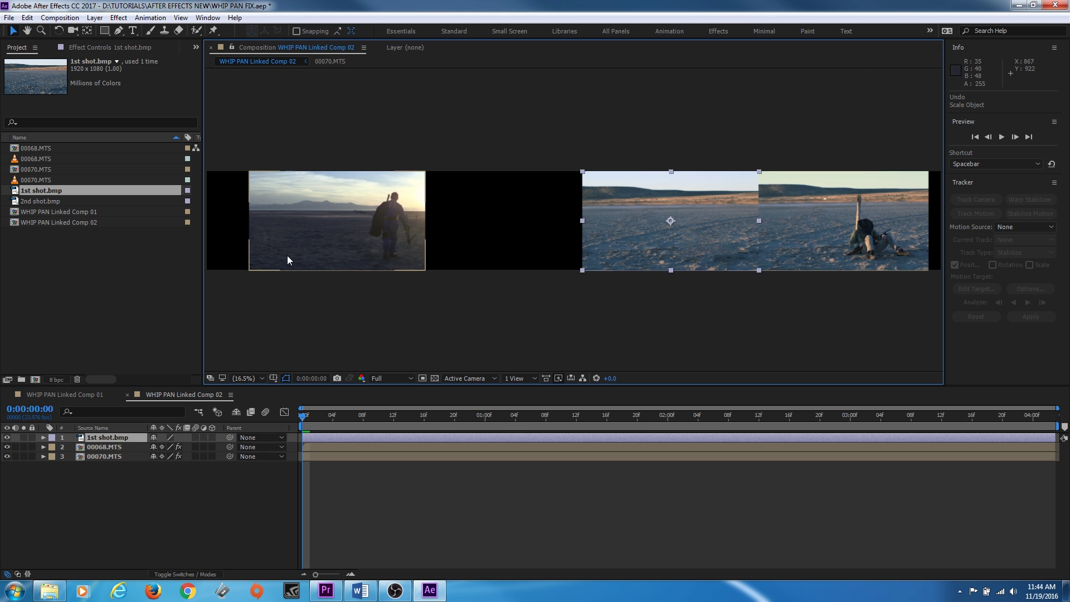
{"action": "left_click", "coordinate": [93, 427]}
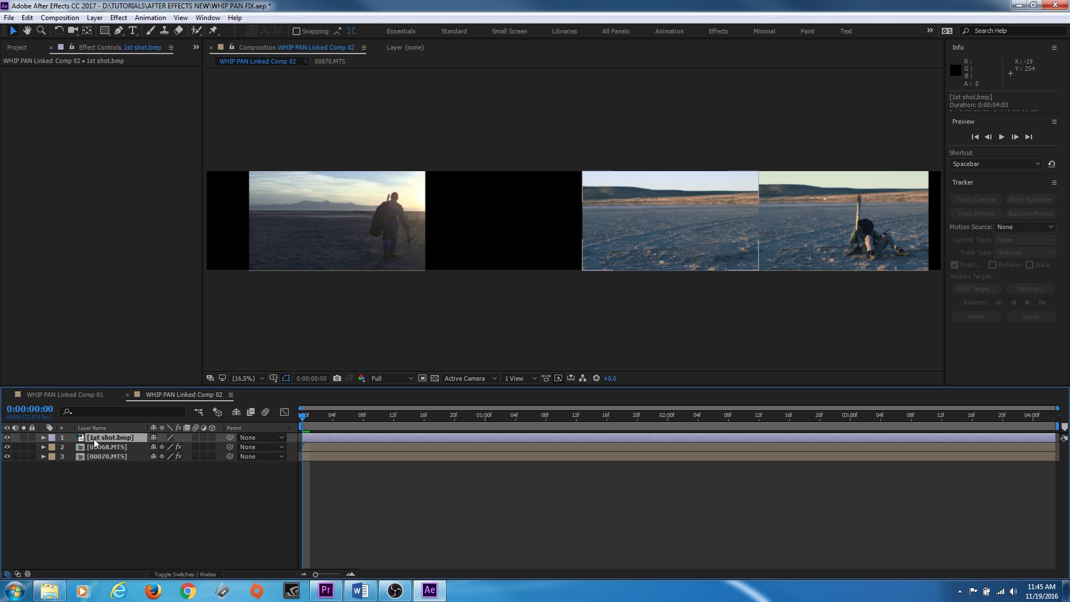
{"action": "left_click", "coordinate": [44, 439], "text": "ctrl"}
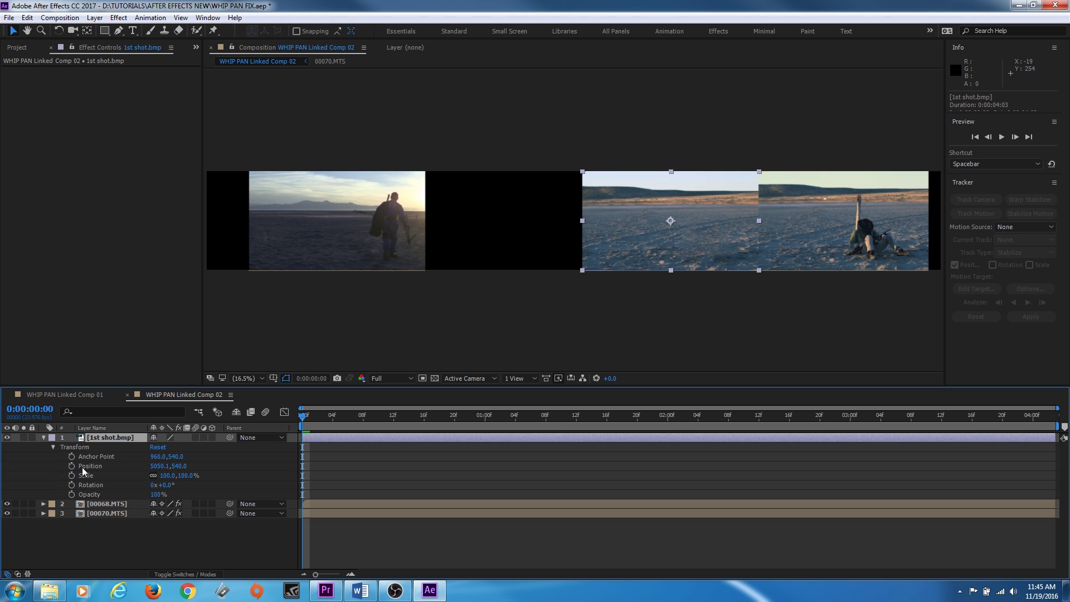
{"action": "key", "text": "ctrl+z"}
Mirror 1st shot.bmp with Scale X -100, stretch it to 104.5% and nudge it up
{"action": "left_click", "coordinate": [166, 476]}
{"action": "left_click", "coordinate": [166, 476]}
{"action": "type", "text": "-100"}
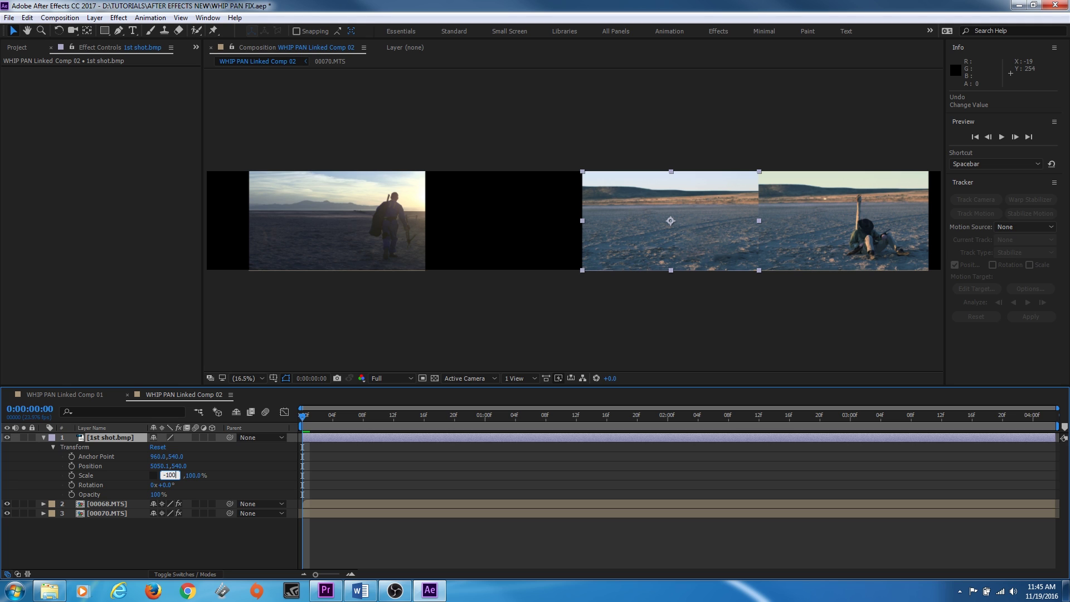
{"action": "key", "text": "Return"}
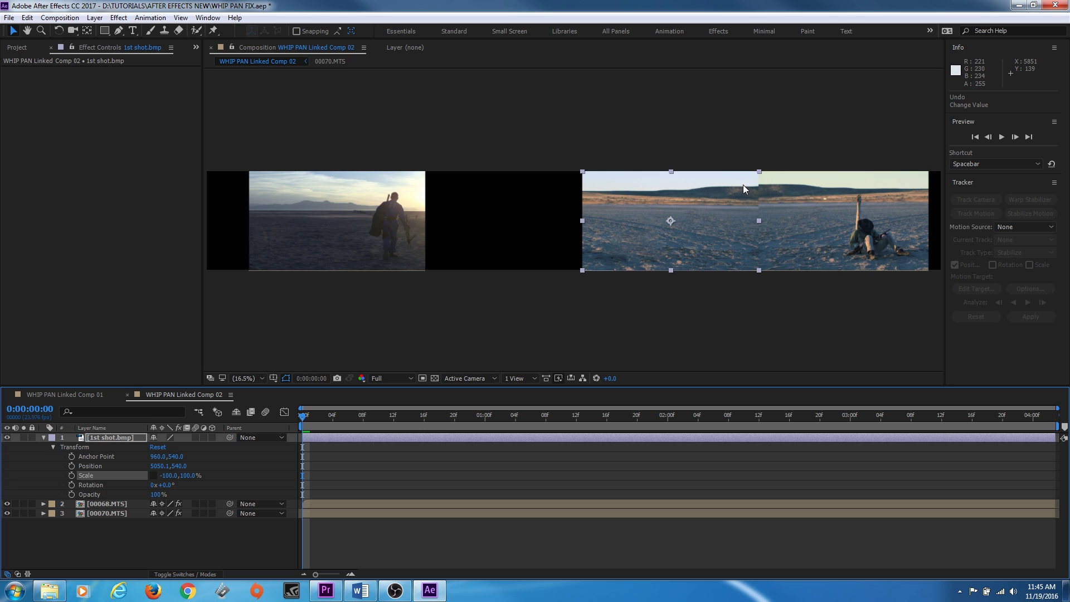
{"action": "left_click_drag", "start_coordinate": [757, 171], "coordinate": [758, 175]}
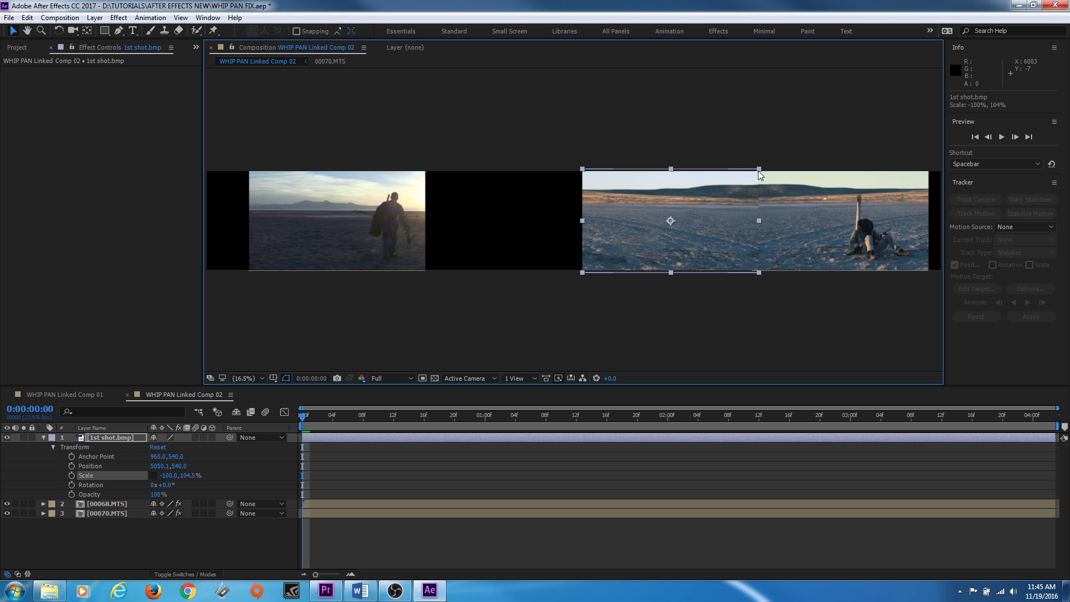
{"action": "key", "text": "Up"}
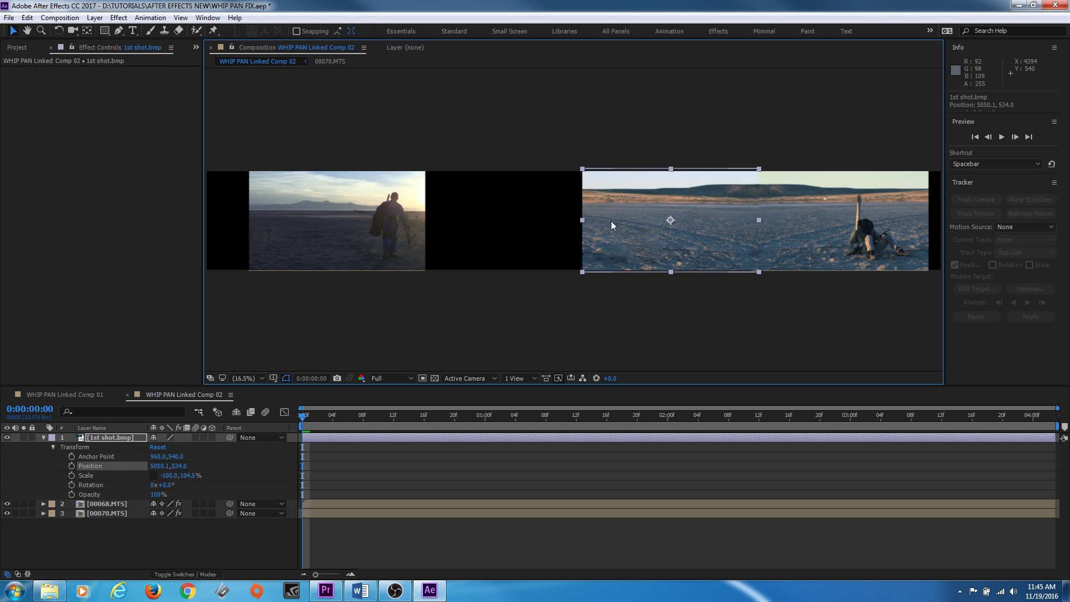
Add 2nd shot.bmp into the panorama comp
{"action": "left_click", "coordinate": [78, 184]}
{"action": "left_click", "coordinate": [17, 48]}
{"action": "left_click_drag", "start_coordinate": [41, 200], "coordinate": [500, 243]}
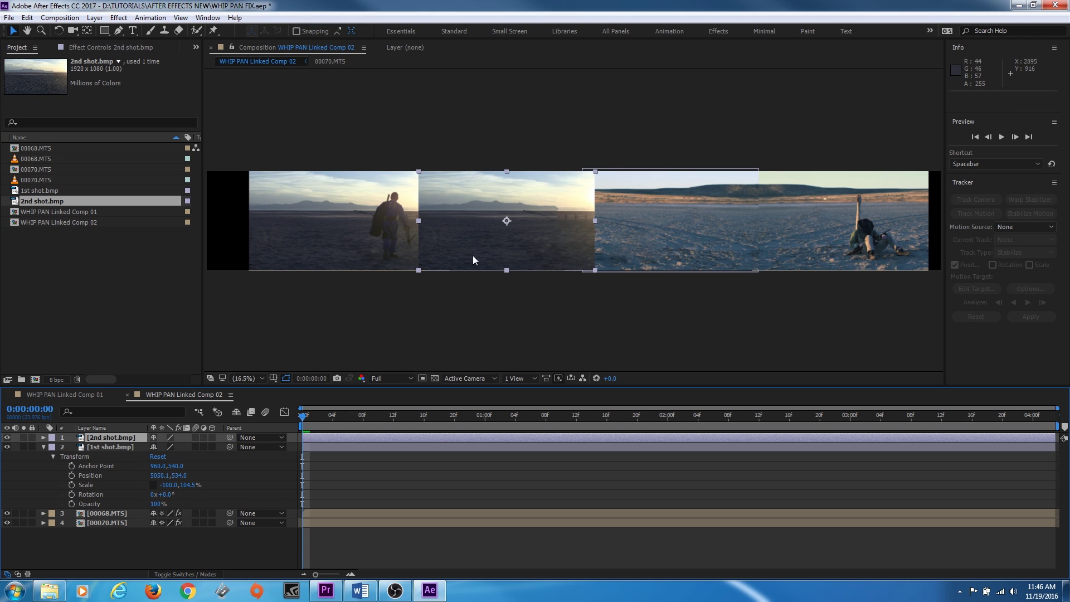
Mirror 2nd shot.bmp at Scale X -100 and stretch it to -137% at 3654, 540
{"action": "left_click", "coordinate": [43, 438]}
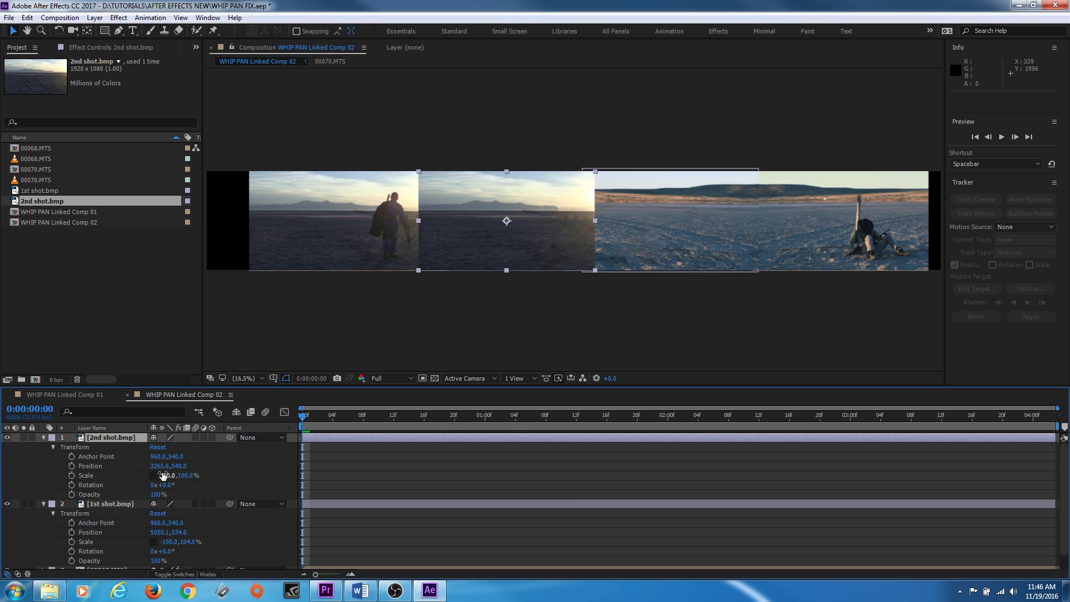
{"action": "left_click", "coordinate": [165, 476]}
{"action": "type", "text": "-100"}
{"action": "key", "text": "Return"}
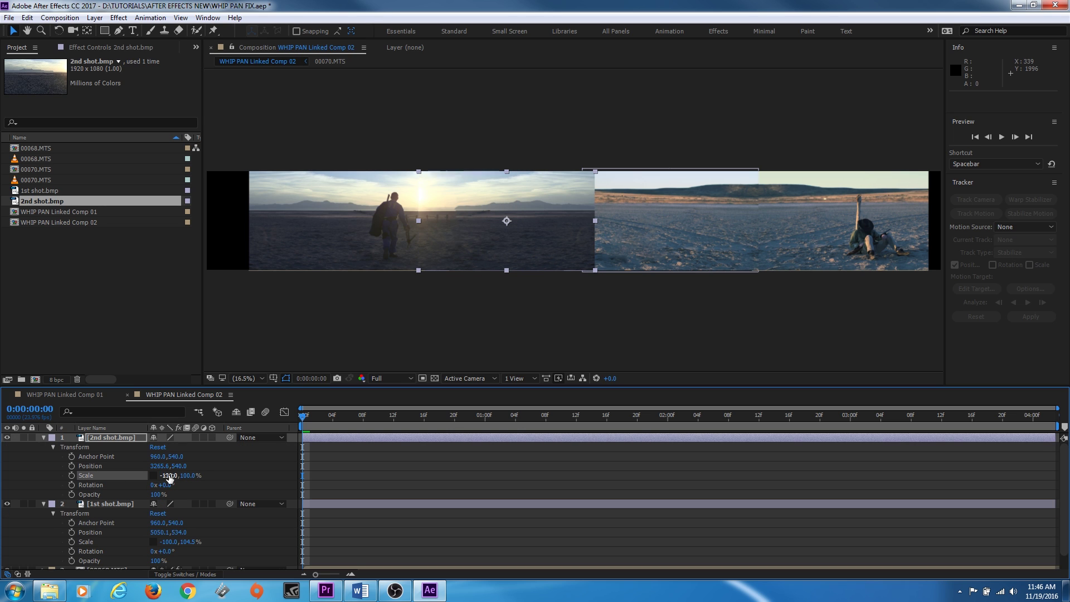
{"action": "left_click_drag", "start_coordinate": [441, 209], "coordinate": [445, 209]}
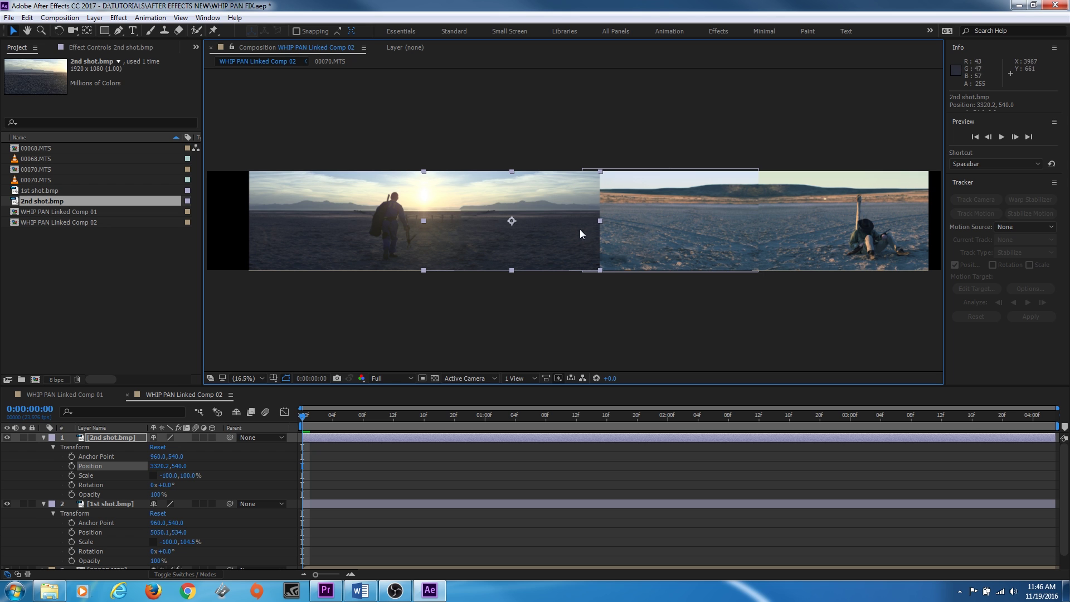
{"action": "mouse_move", "coordinate": [598, 220]}
{"action": "left_mouse_down"}
{"action": "mouse_move", "coordinate": [632, 222]}
{"action": "mouse_move", "coordinate": [584, 219]}
{"action": "mouse_move", "coordinate": [595, 219]}
{"action": "left_mouse_up"}
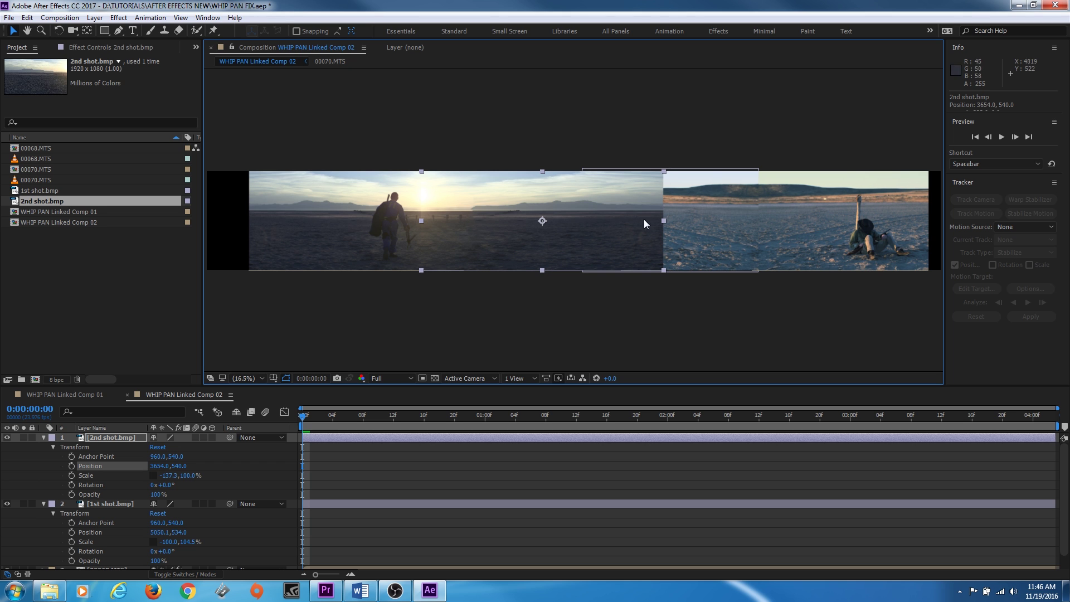
Widen 1st shot.bmp to -122.1% and move it to 4789.1, 527.9 to meet 2nd shot.bmp
{"action": "left_click", "coordinate": [667, 217]}
{"action": "left_click_drag", "start_coordinate": [580, 218], "coordinate": [560, 218]}
{"action": "left_click_drag", "start_coordinate": [633, 213], "coordinate": [674, 203]}
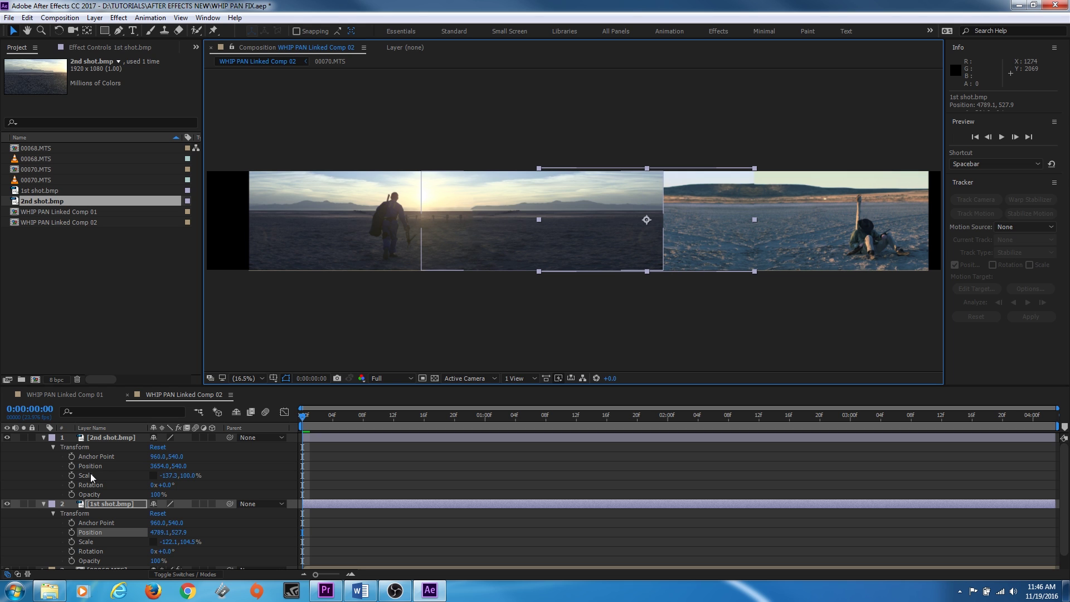
{"action": "left_click", "coordinate": [82, 439]}
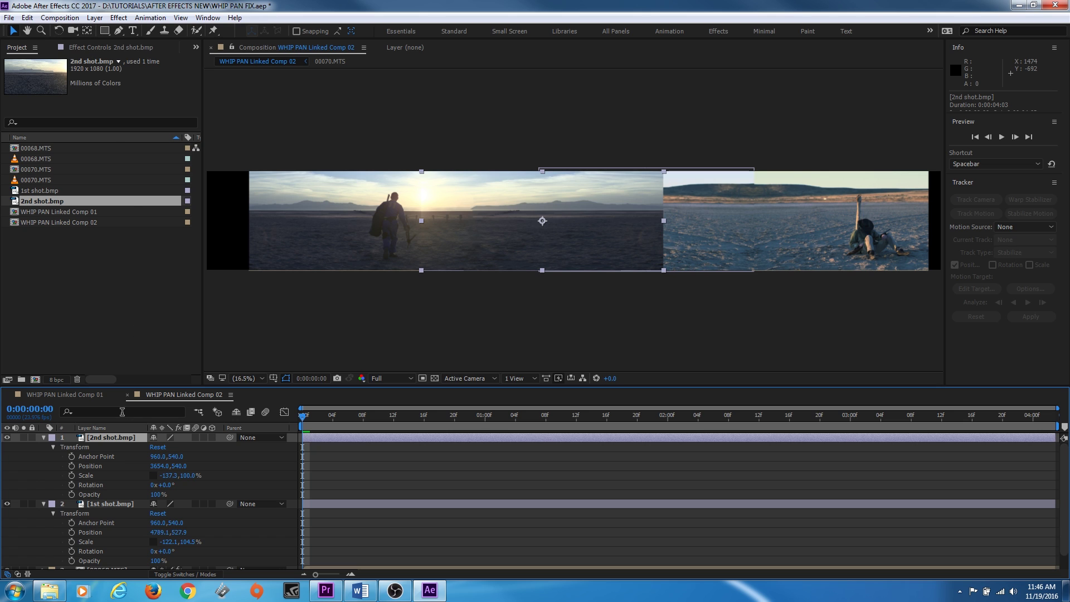
Draw a closed four-point Pen mask over the seam on 2nd shot.bmp
{"action": "left_click", "coordinate": [106, 32]}
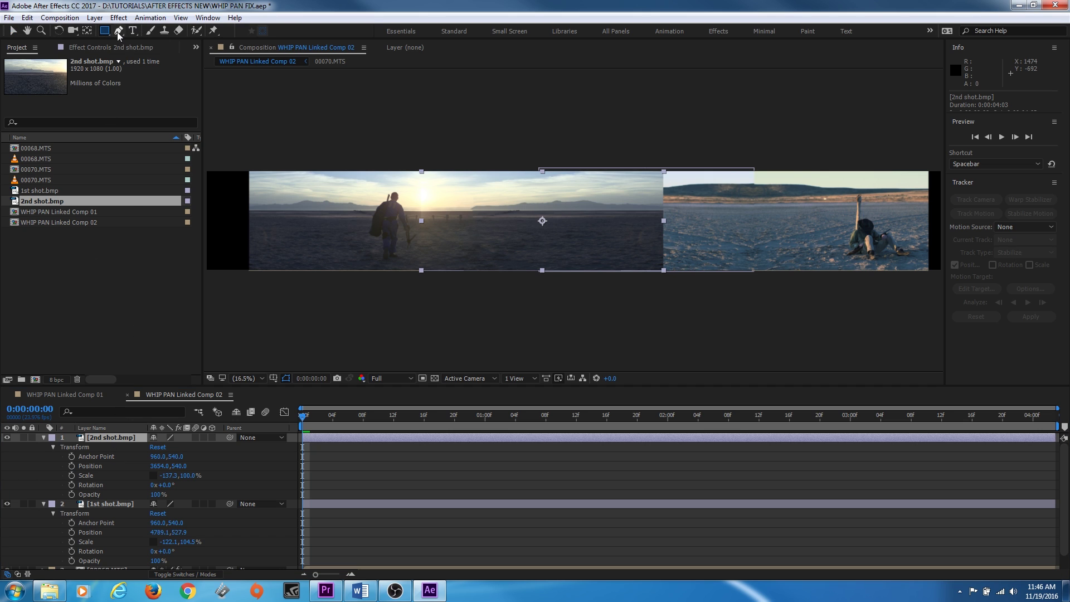
{"action": "left_click", "coordinate": [118, 32]}
{"action": "left_click", "coordinate": [431, 166]}
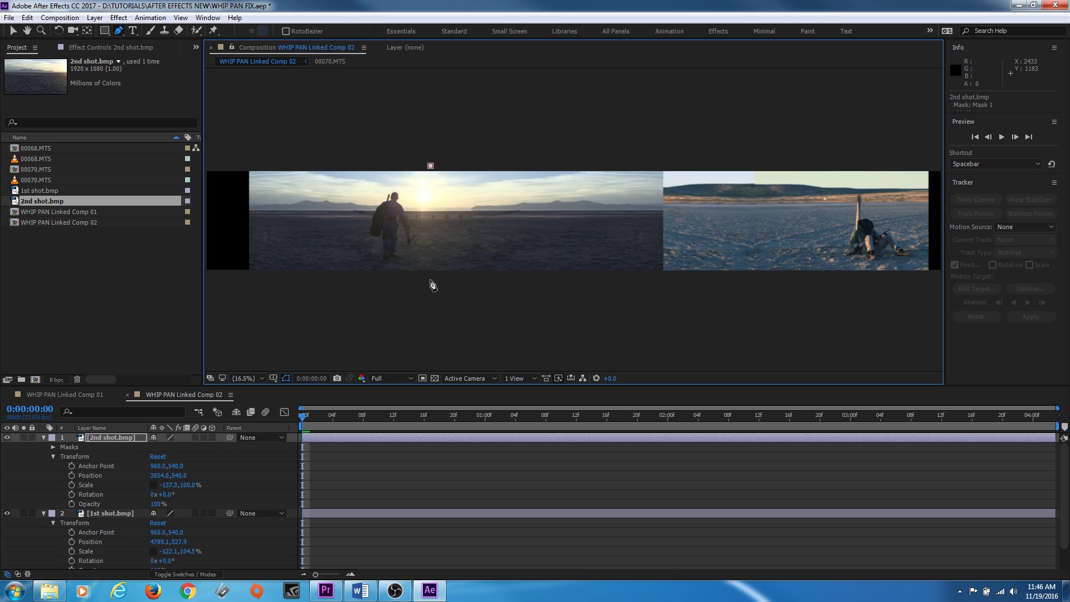
{"action": "left_click", "coordinate": [430, 279]}
{"action": "left_click", "coordinate": [651, 279]}
{"action": "left_click", "coordinate": [652, 166]}
{"action": "left_click", "coordinate": [430, 165]}
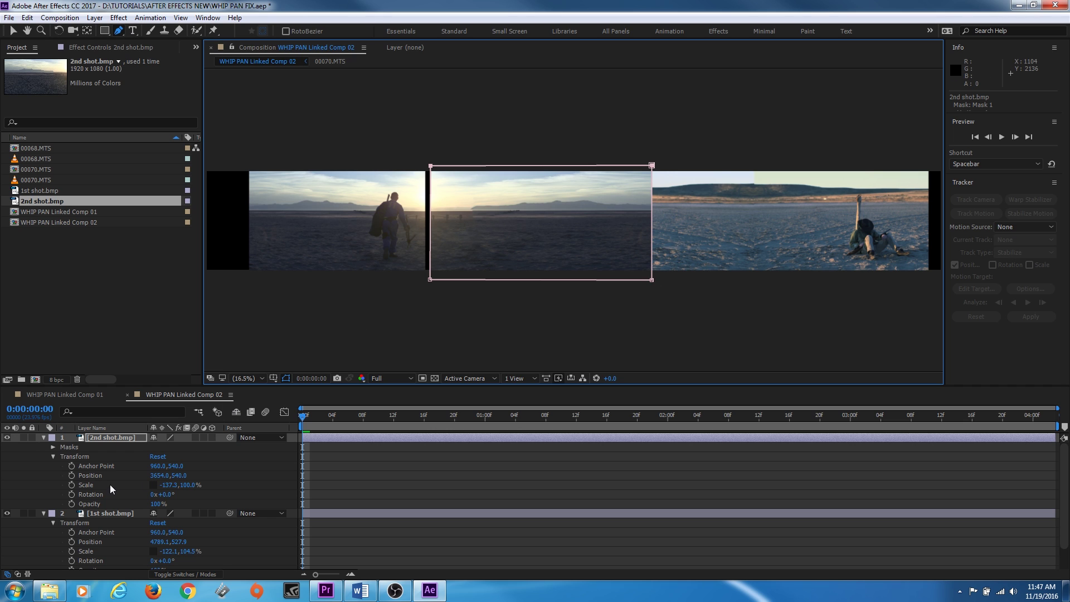
Raise the mask feather to about 153 pixels and shift 2nd shot.bmp slightly left
{"action": "left_click", "coordinate": [109, 437]}
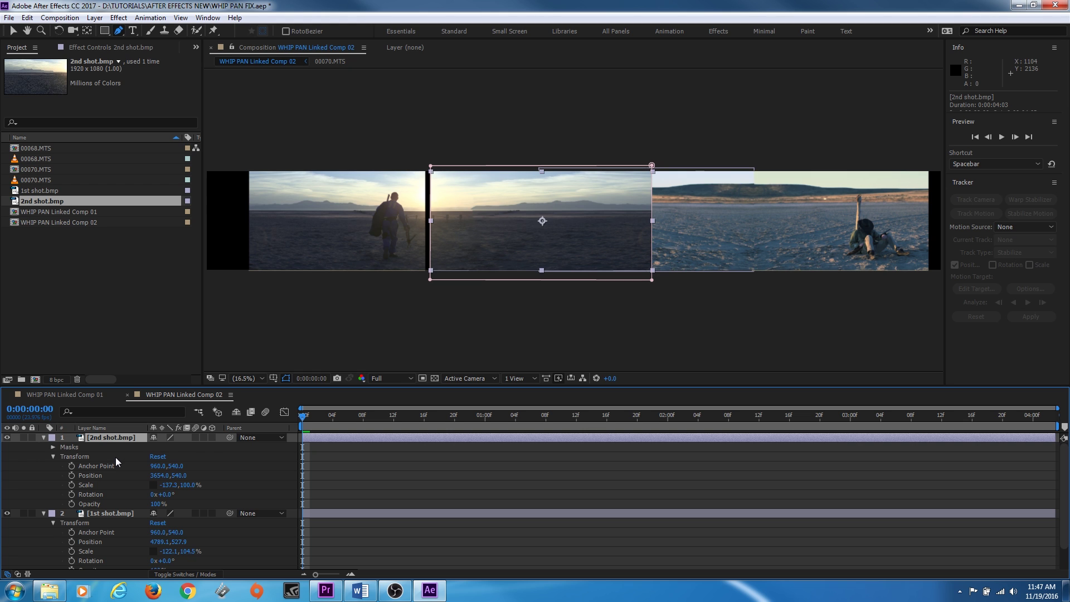
{"action": "key", "text": "f"}
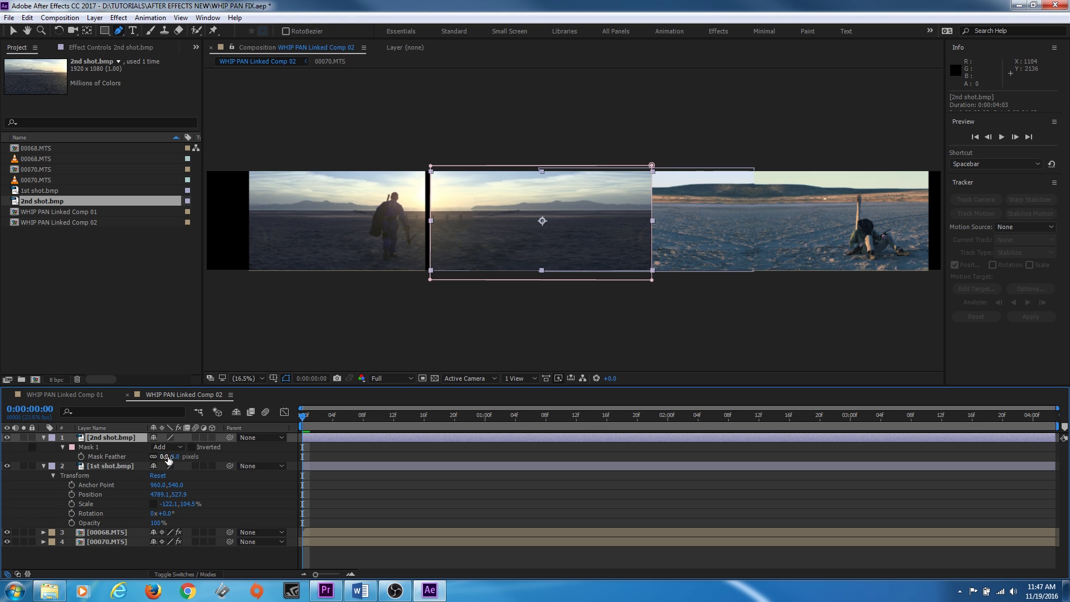
{"action": "left_click_drag", "start_coordinate": [167, 456], "coordinate": [259, 462]}
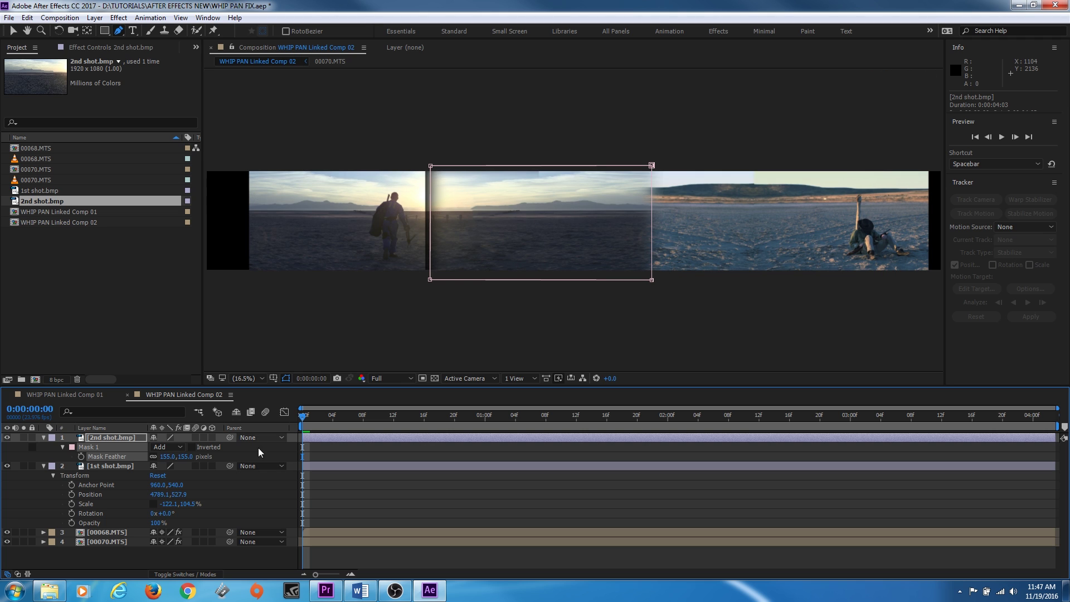
{"action": "key", "text": "v"}
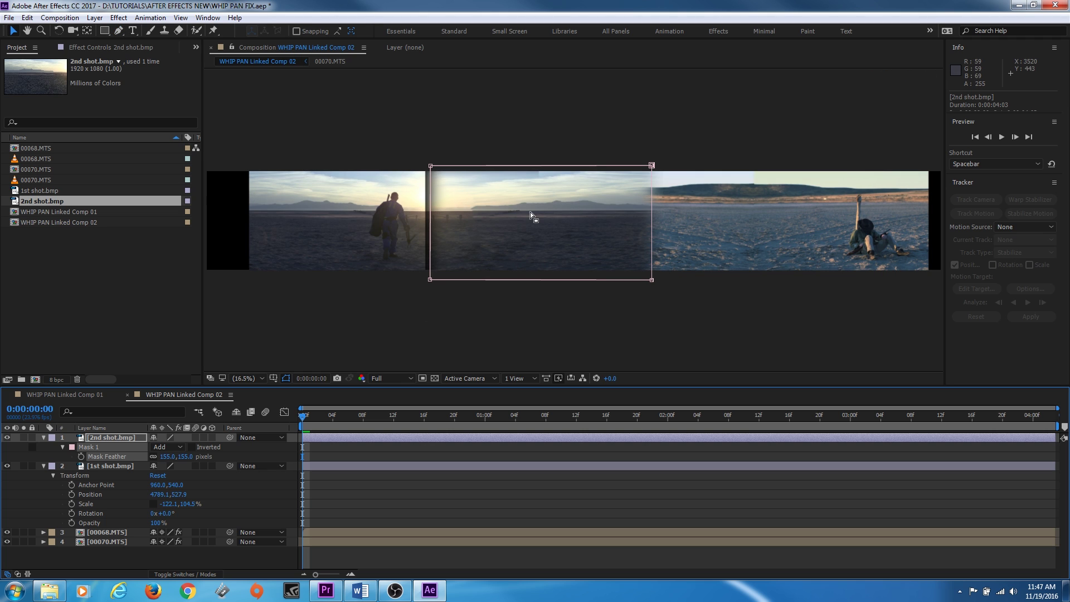
{"action": "left_click_drag", "start_coordinate": [530, 212], "coordinate": [503, 206]}
Set Mask Feather to 100 pixels and slant the mask's right edge
{"action": "left_click", "coordinate": [451, 220]}
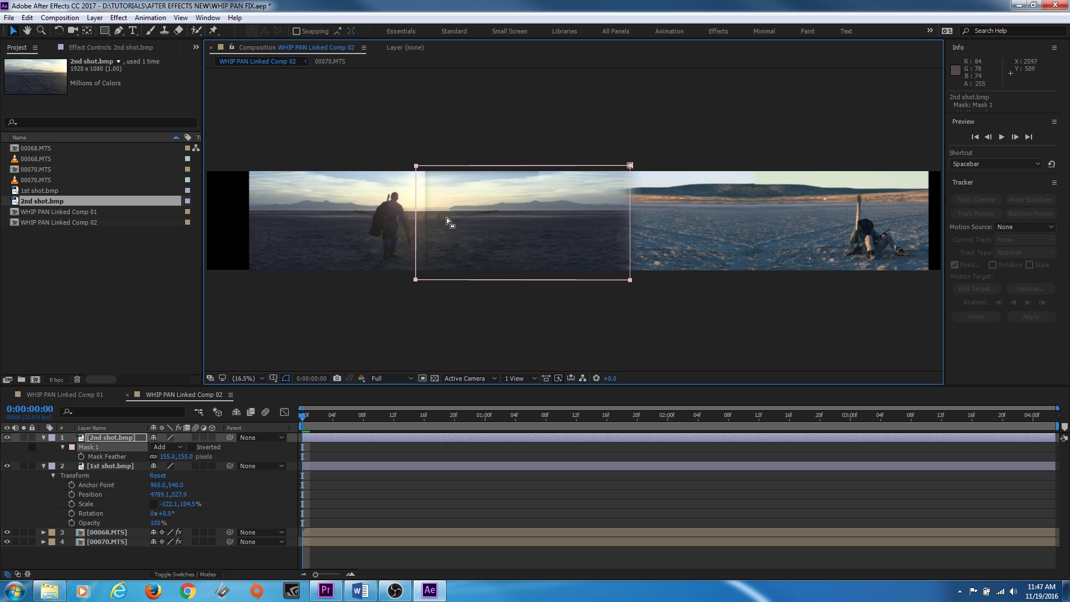
{"action": "scroll", "coordinate": [435, 221], "scroll_direction": "up", "scroll_amount": 4}
{"action": "scroll", "coordinate": [435, 222], "scroll_direction": "down", "scroll_amount": 1}
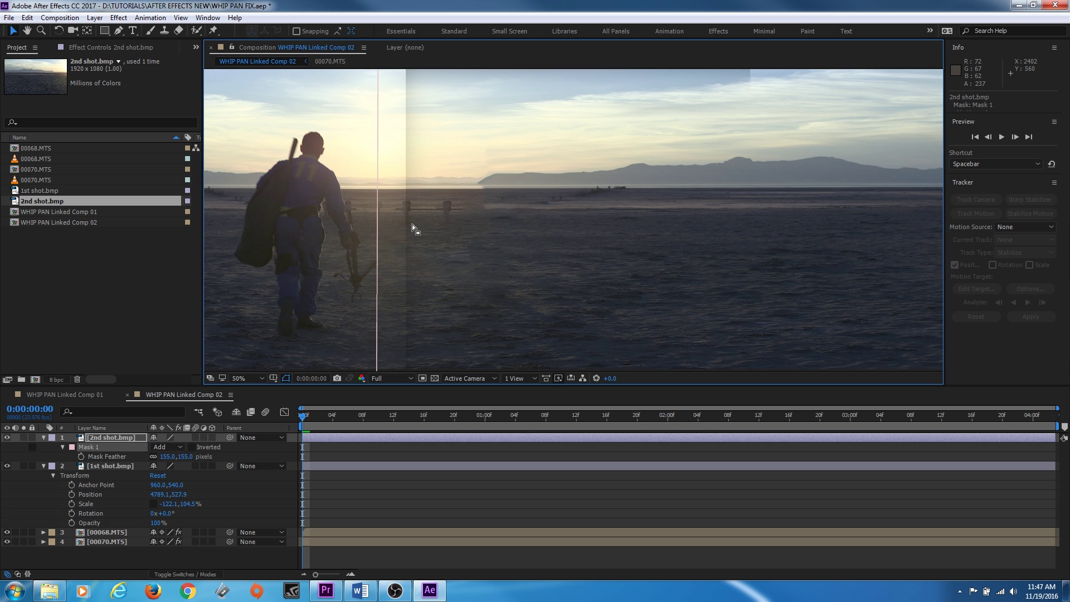
{"action": "scroll", "coordinate": [402, 229], "scroll_direction": "down", "scroll_amount": 2}
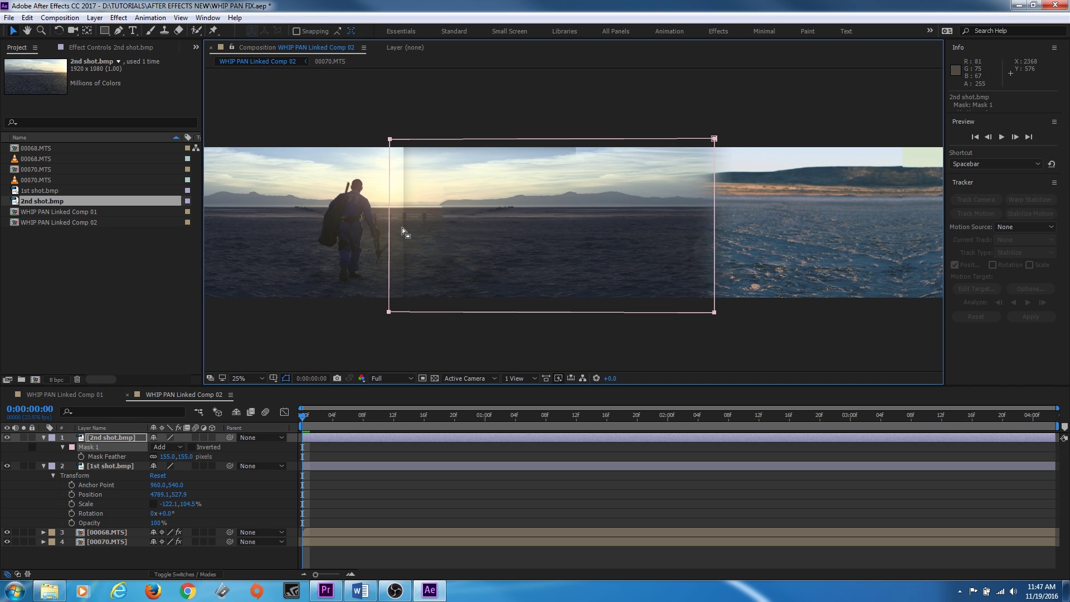
{"action": "left_click", "coordinate": [166, 456]}
{"action": "type", "text": "100"}
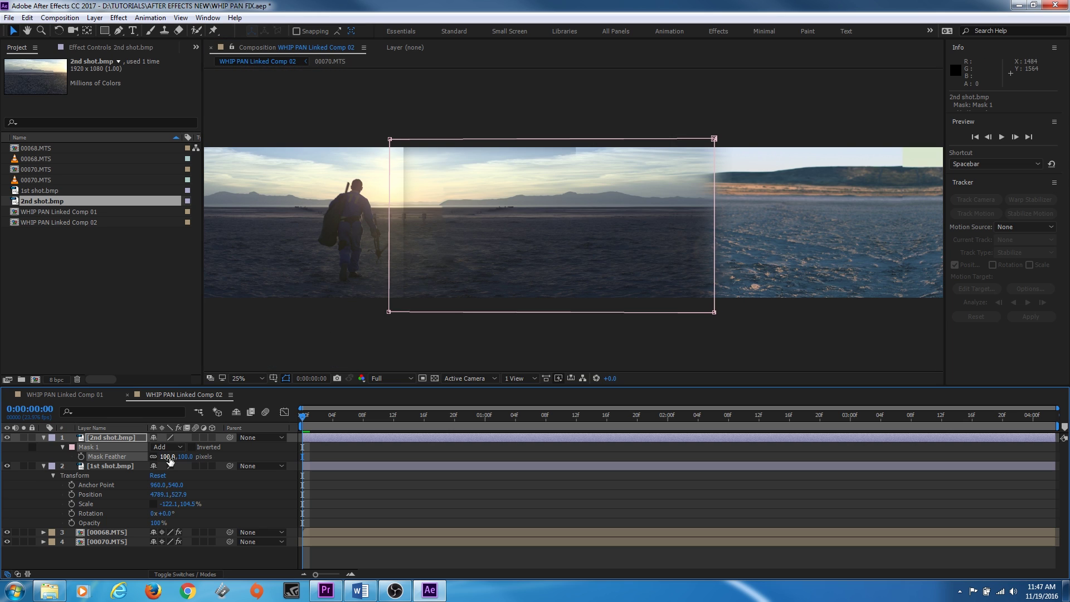
{"action": "key", "text": "Return"}
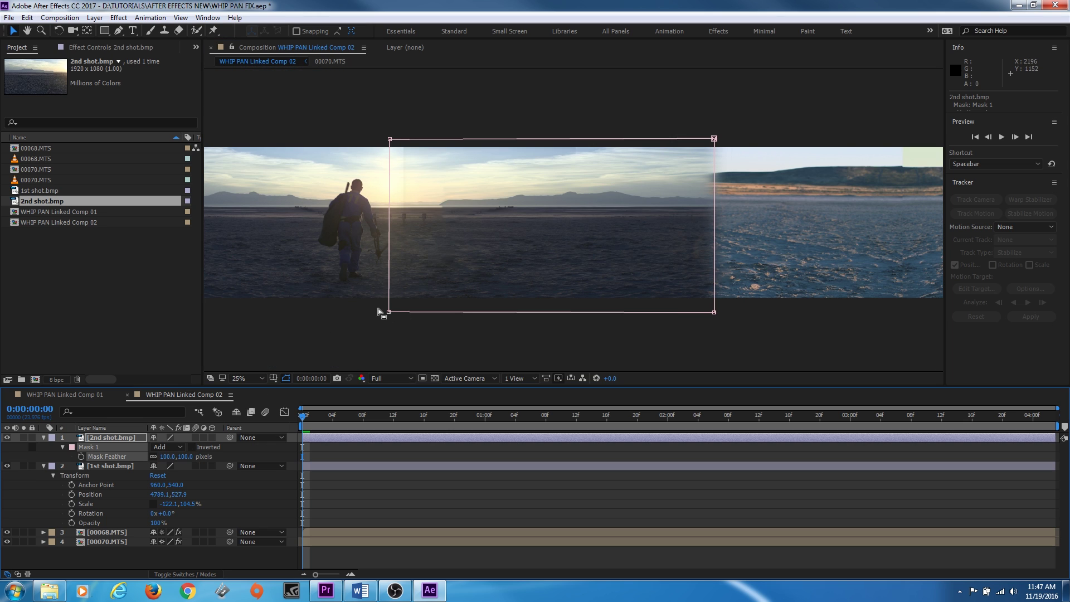
{"action": "left_click_drag", "start_coordinate": [393, 279], "coordinate": [387, 279]}
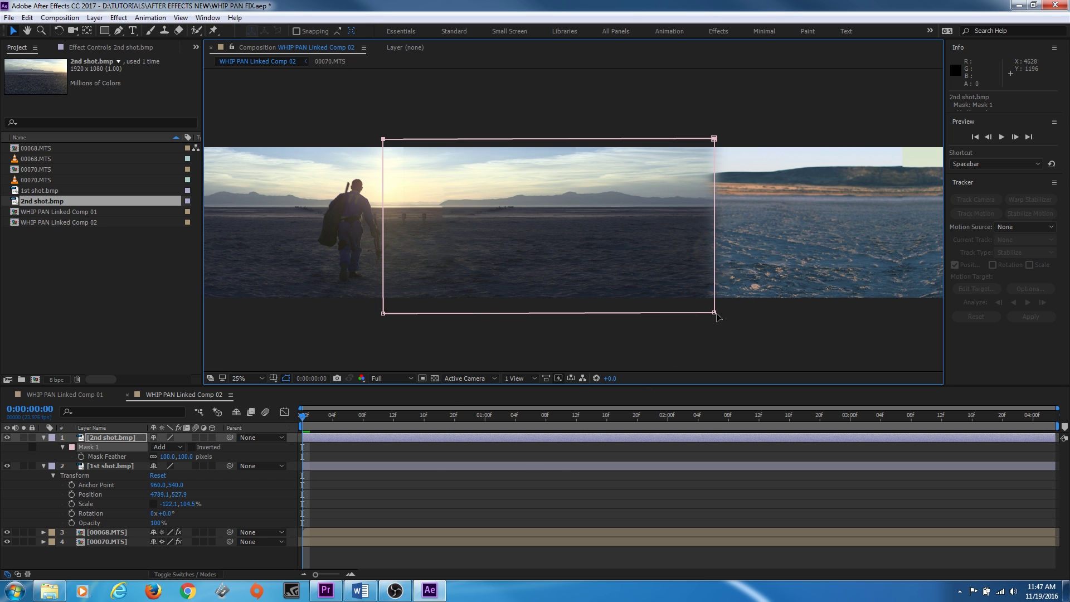
{"action": "left_click_drag", "start_coordinate": [715, 313], "coordinate": [696, 312]}
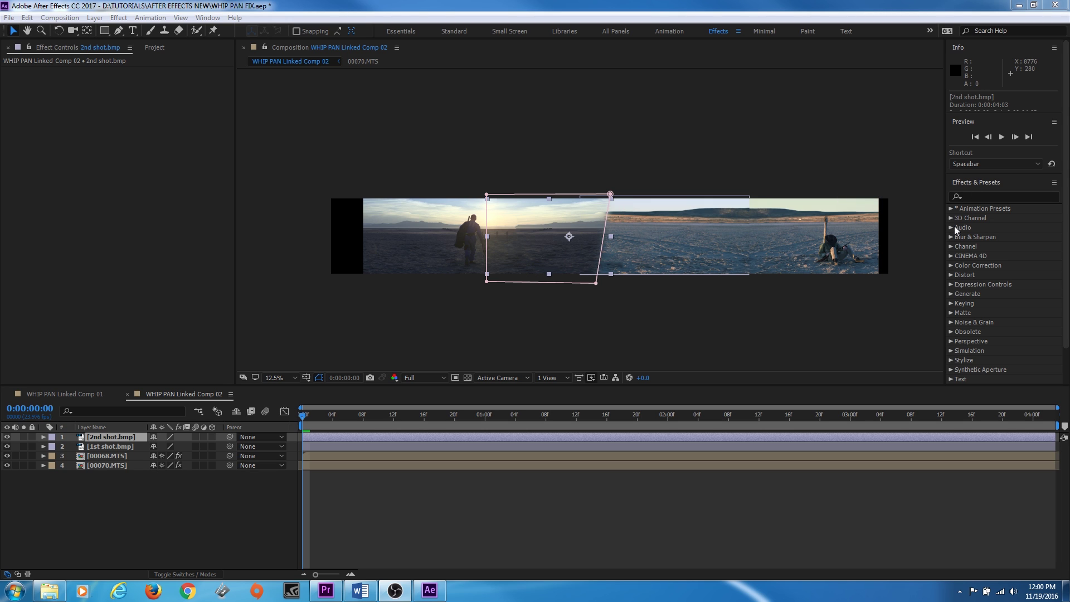
Apply Mesh Warp to 2nd shot.bmp with 3 rows and 3 columns
{"action": "left_click", "coordinate": [969, 196]}
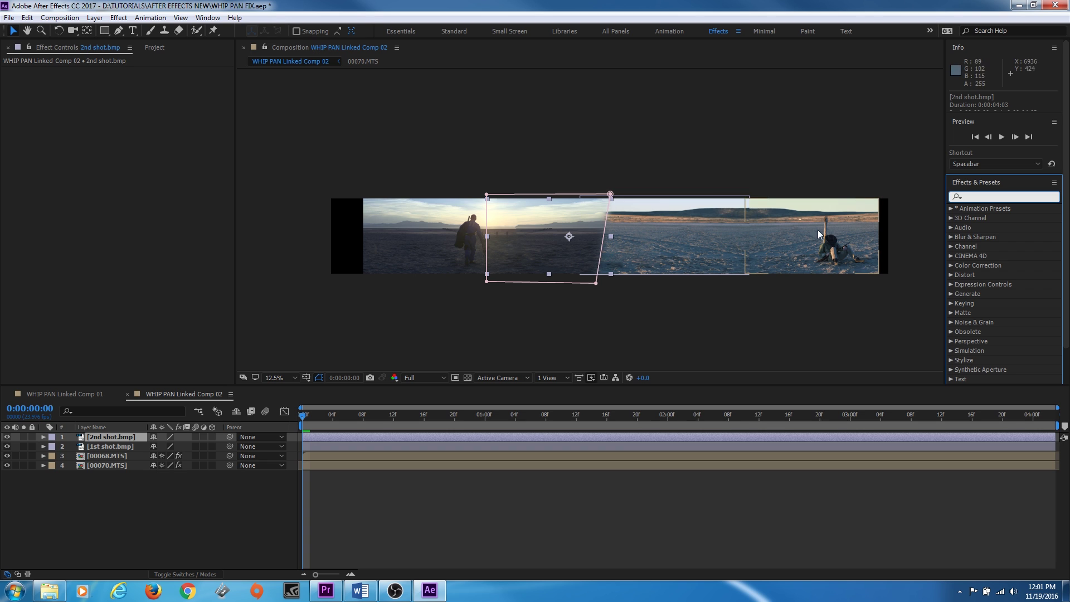
{"action": "left_click", "coordinate": [965, 197]}
{"action": "type", "text": "mesh"}
{"action": "left_click_drag", "start_coordinate": [976, 220], "coordinate": [566, 234]}
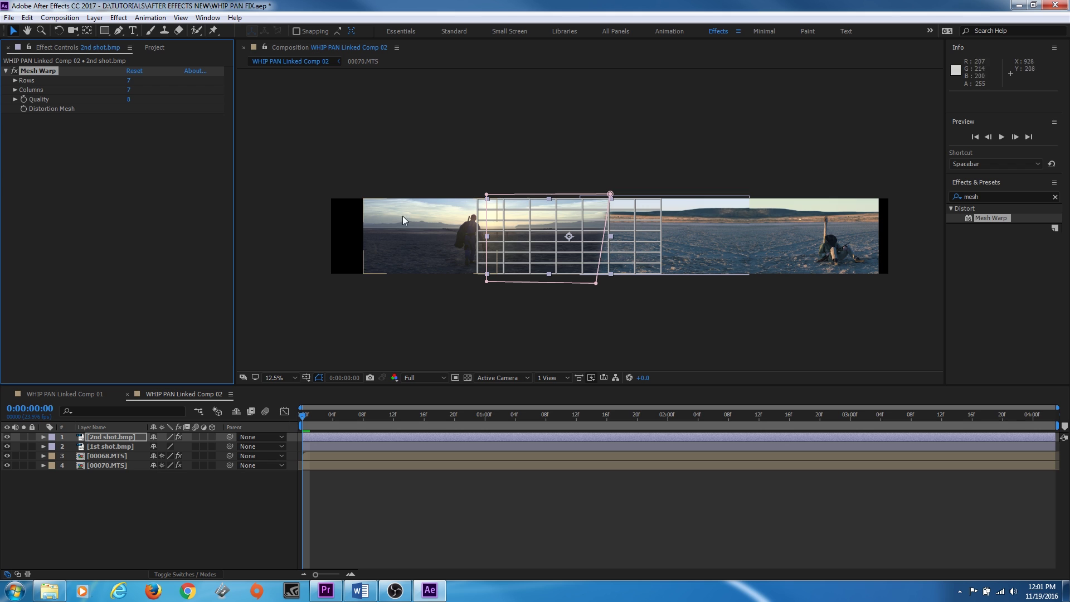
{"action": "left_click", "coordinate": [130, 80]}
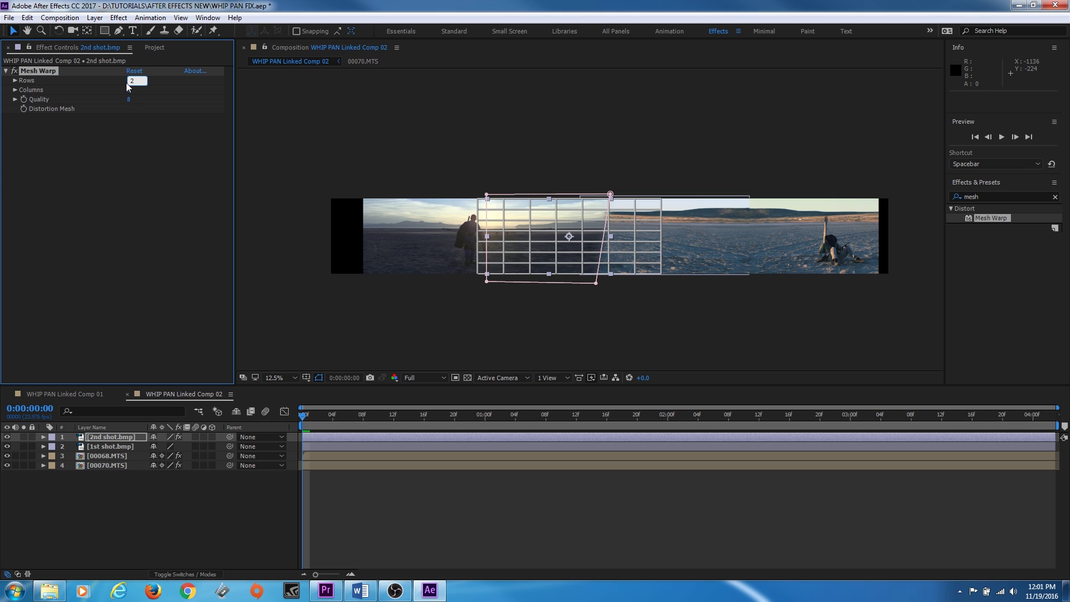
{"action": "type", "text": "2"}
{"action": "key", "text": "Tab"}
{"action": "type", "text": "2"}
{"action": "key", "text": "Return"}
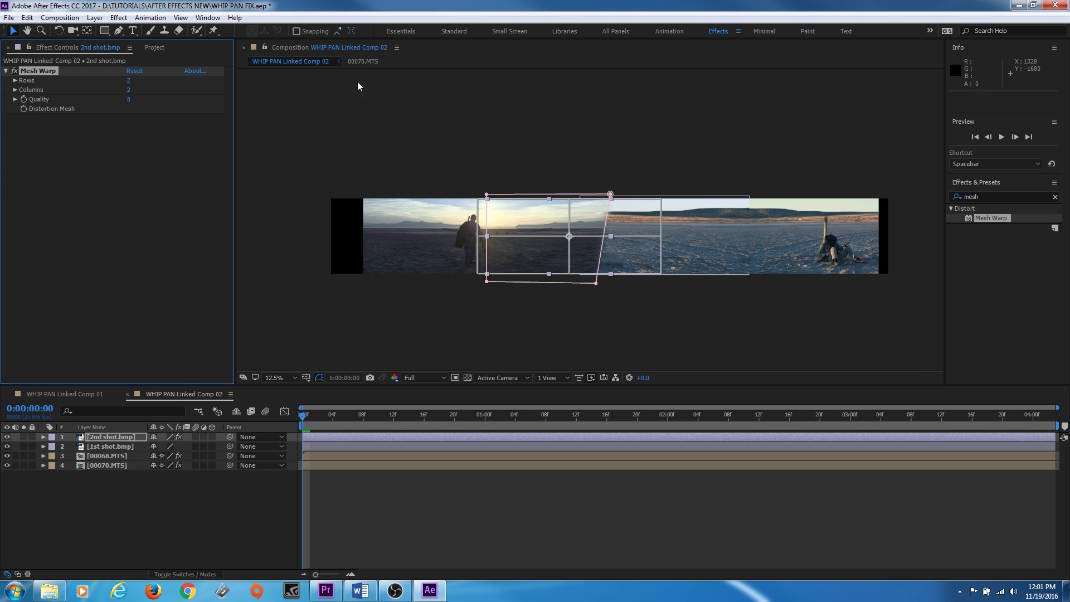
{"action": "key", "text": "."}
{"action": "left_click", "coordinate": [128, 81]}
{"action": "type", "text": "3"}
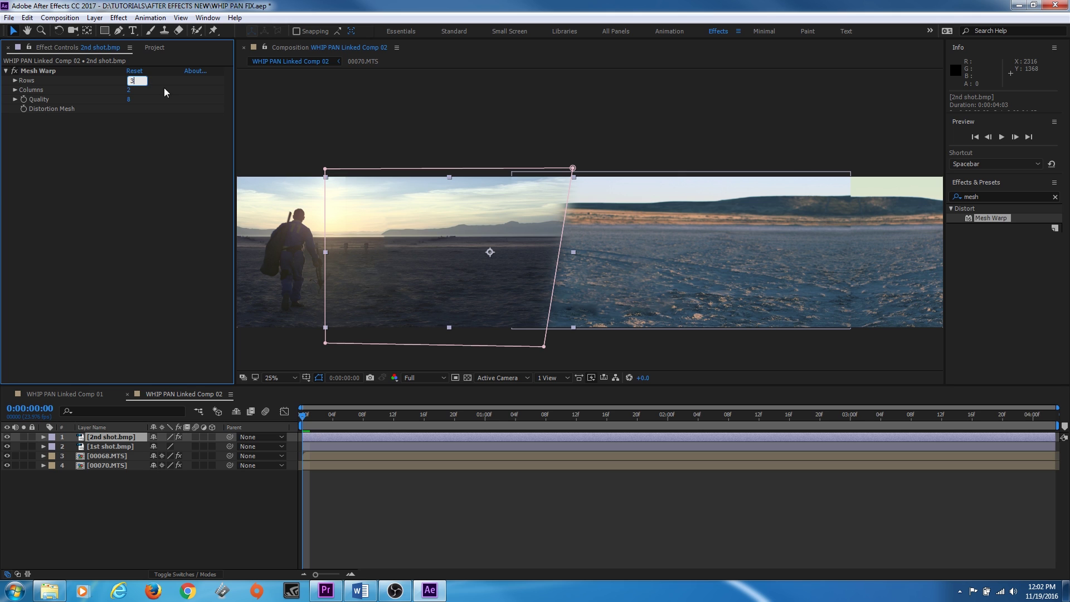
{"action": "left_click", "coordinate": [129, 90]}
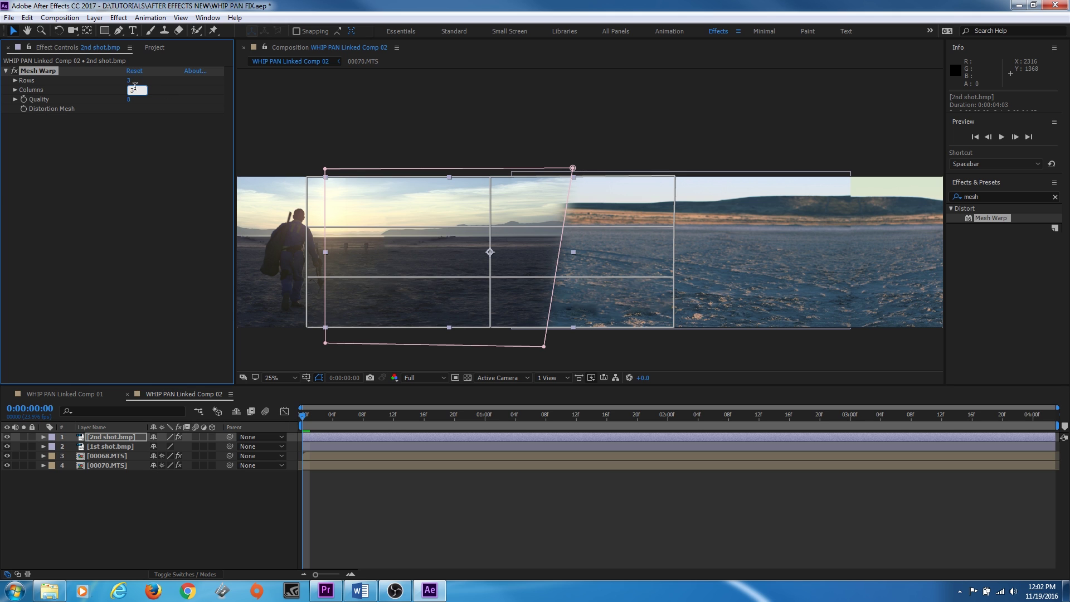
{"action": "key", "text": "Return"}
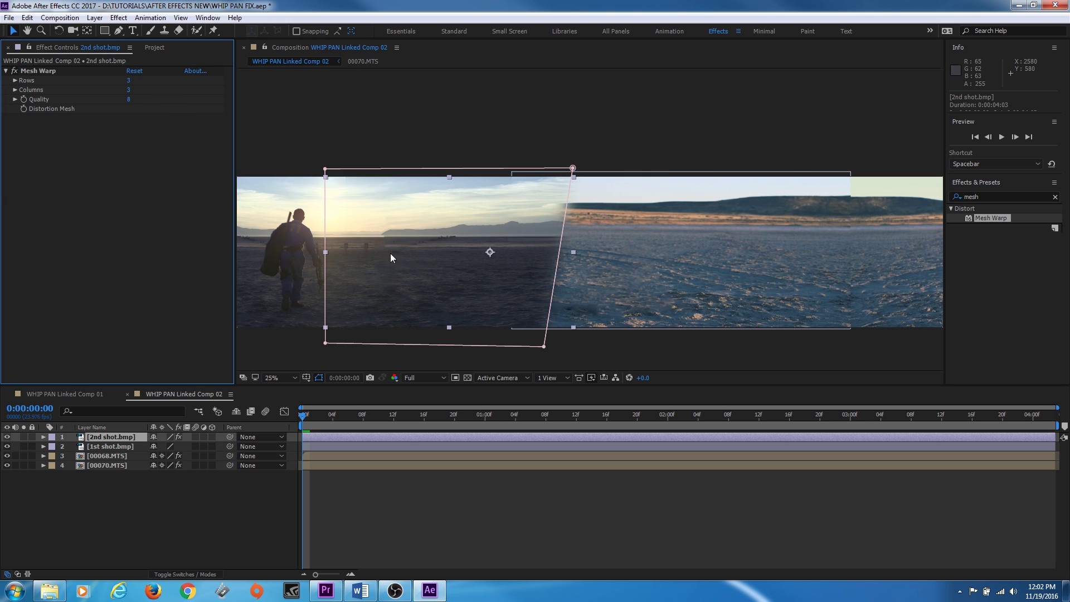
Drag mesh points near the seam to bend 2nd shot.bmp's horizon into line
{"action": "left_click", "coordinate": [70, 71]}
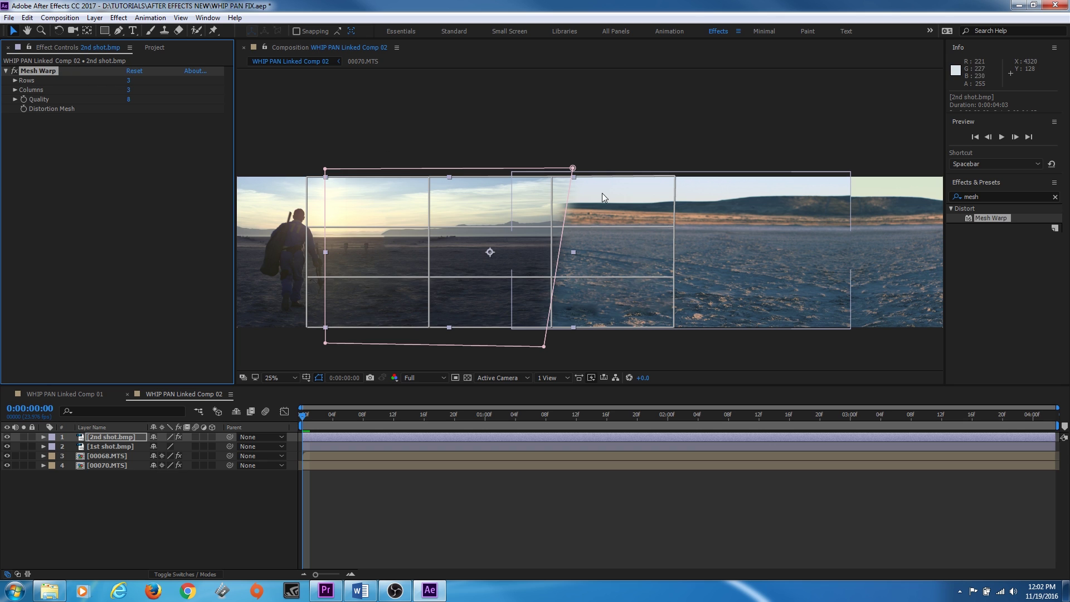
{"action": "left_click_drag", "start_coordinate": [551, 224], "coordinate": [559, 216]}
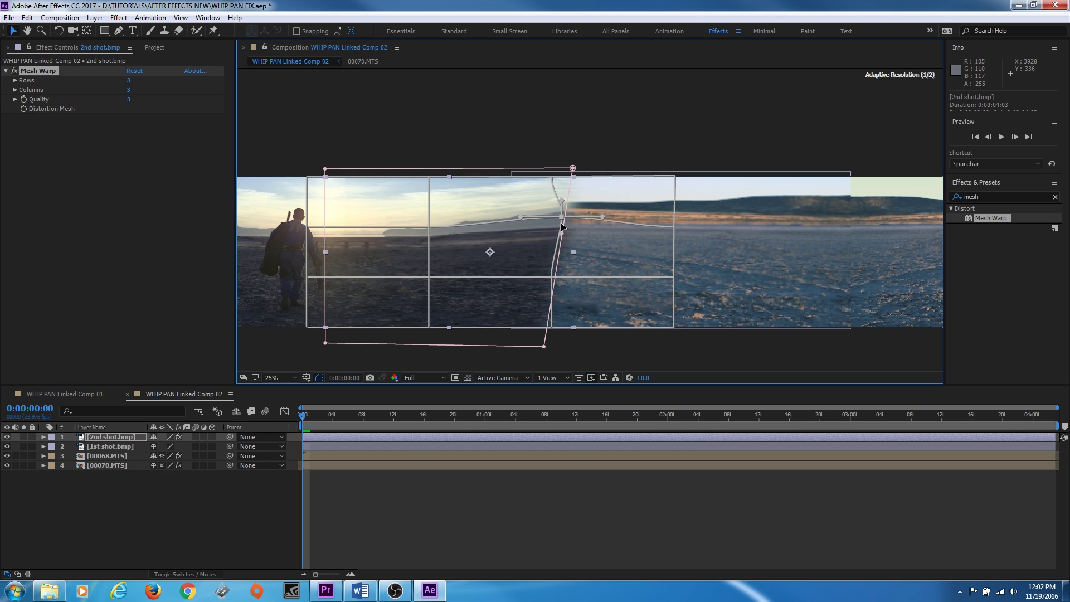
{"action": "left_click_drag", "start_coordinate": [551, 276], "coordinate": [560, 270]}
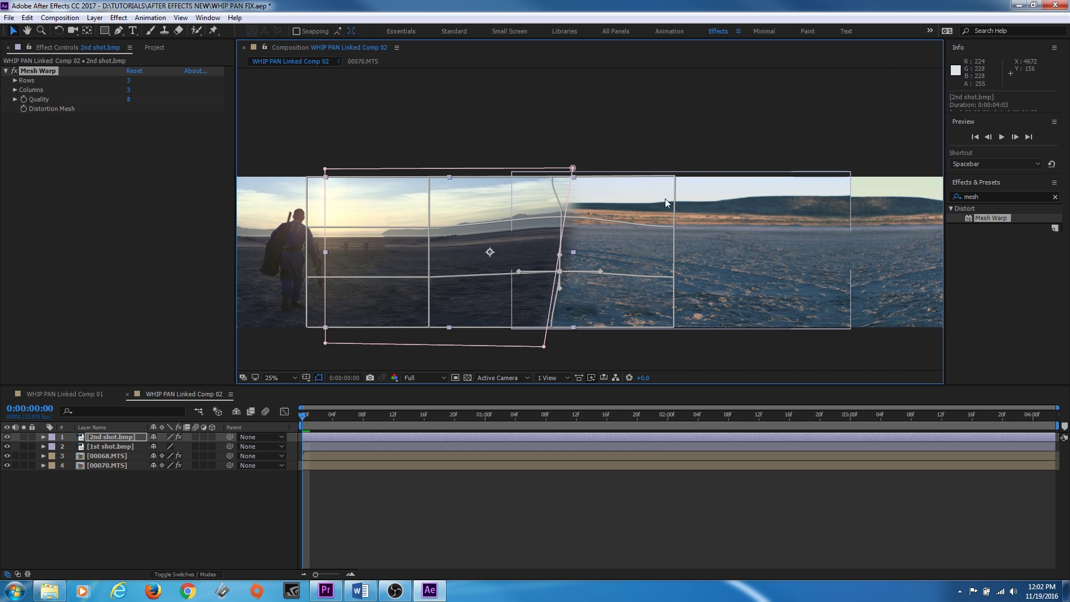
{"action": "left_click", "coordinate": [674, 180]}
{"action": "left_click", "coordinate": [586, 215]}
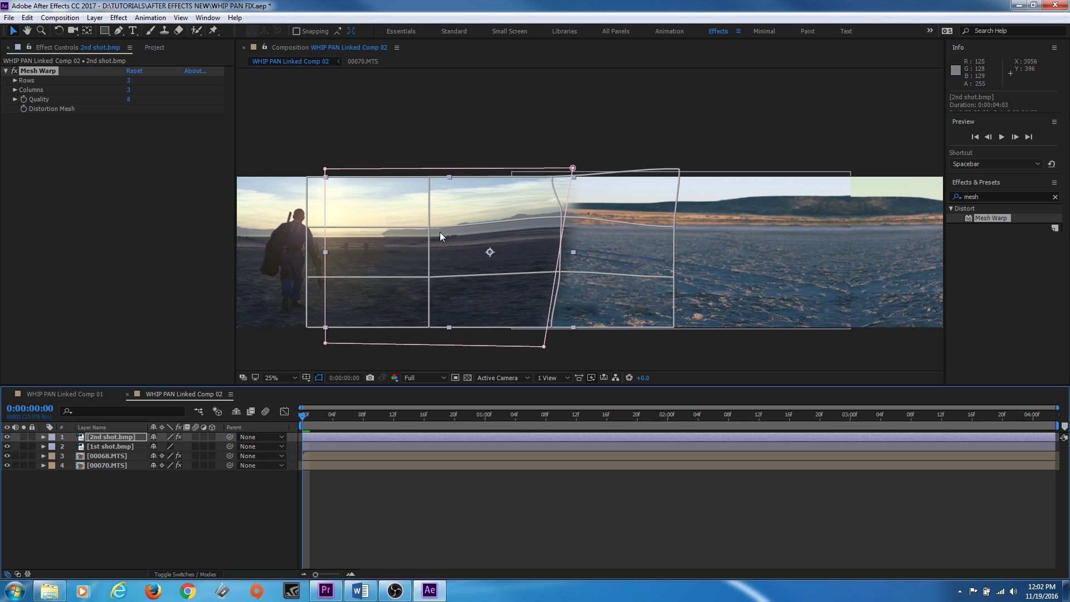
{"action": "left_click_drag", "start_coordinate": [430, 226], "coordinate": [442, 218]}
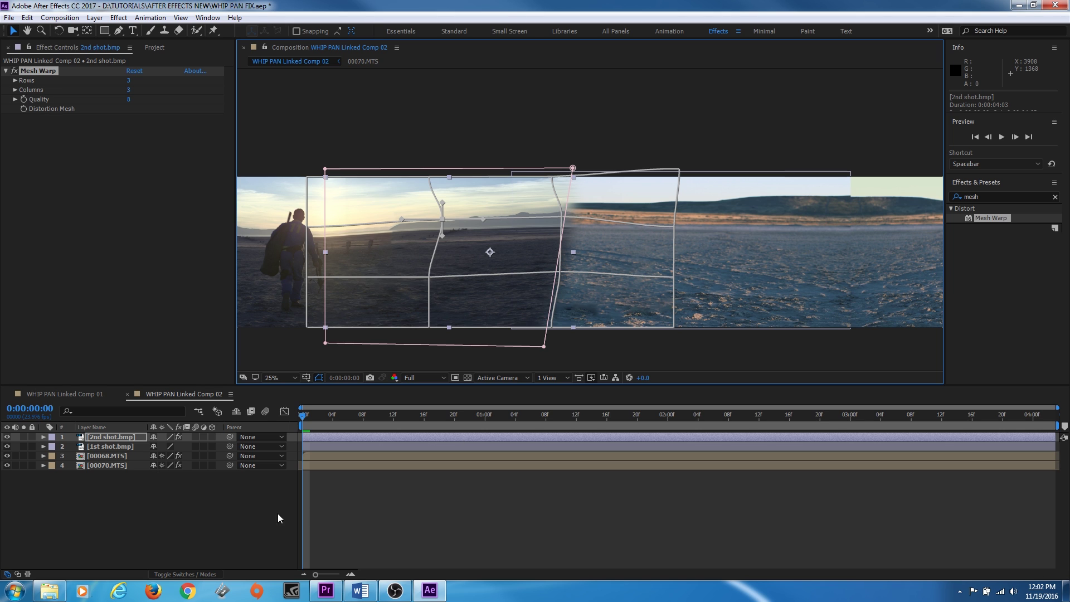
Apply a 3x3 Mesh Warp to the 1st shot.bmp layer
{"action": "left_click", "coordinate": [101, 447]}
{"action": "left_click_drag", "start_coordinate": [984, 218], "coordinate": [761, 257]}
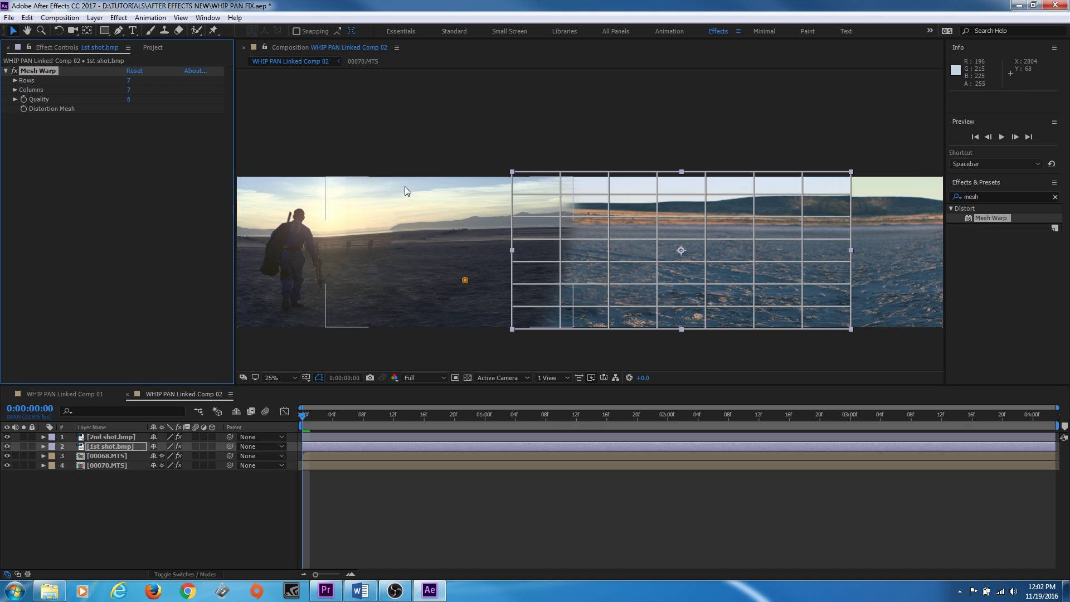
{"action": "left_click", "coordinate": [128, 80]}
{"action": "type", "text": "3"}
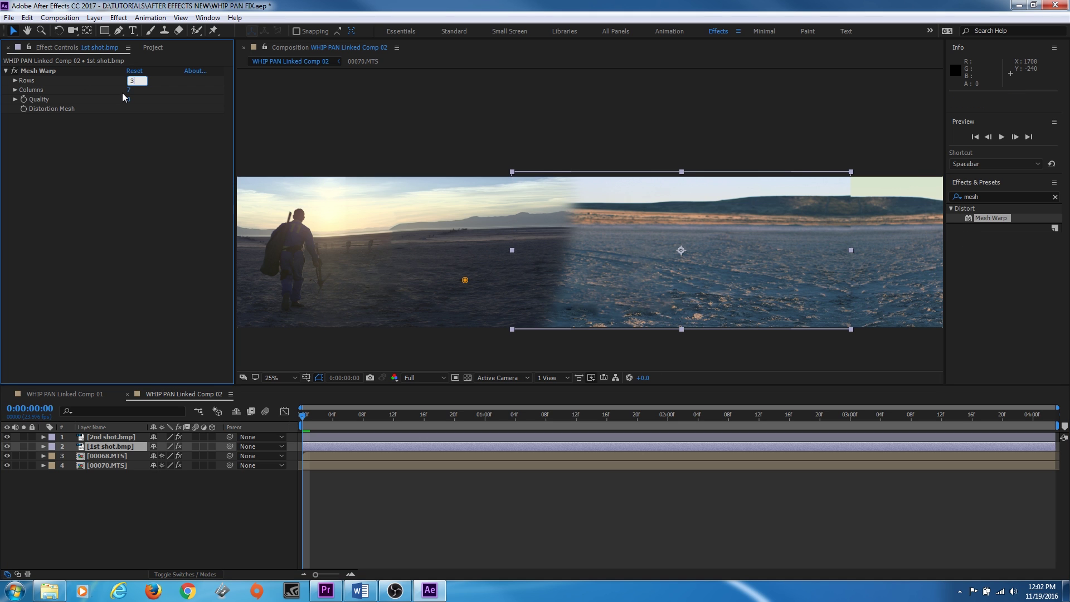
{"action": "key", "text": "Tab"}
{"action": "type", "text": "3"}
{"action": "key", "text": "Return"}
Pull the left-edge and column mesh points down and outward to curve 1st shot.bmp
{"action": "left_click_drag", "start_coordinate": [625, 224], "coordinate": [623, 227]}
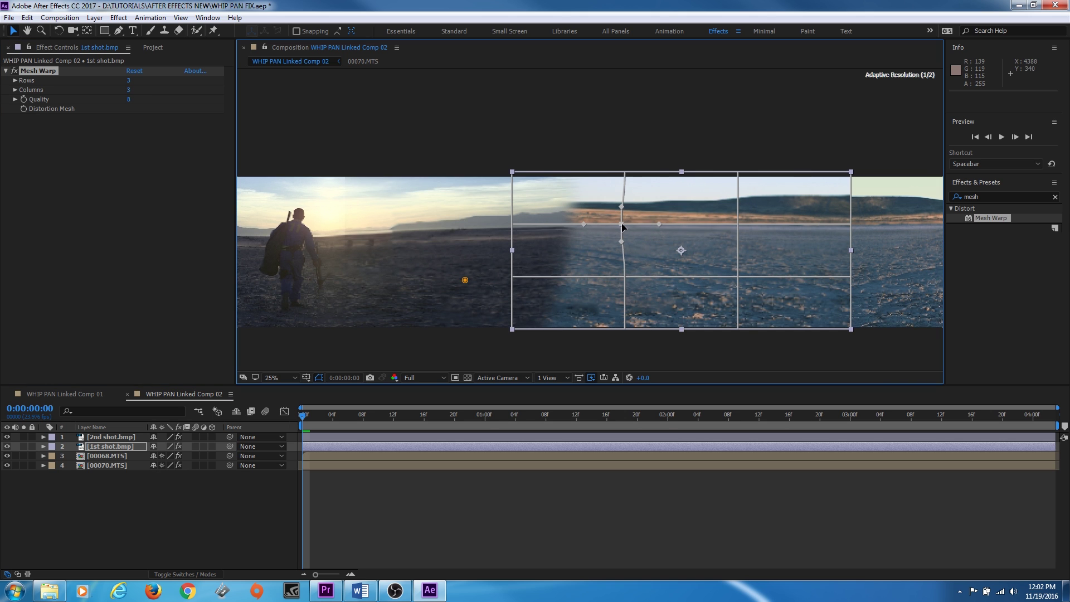
{"action": "left_click", "coordinate": [512, 224]}
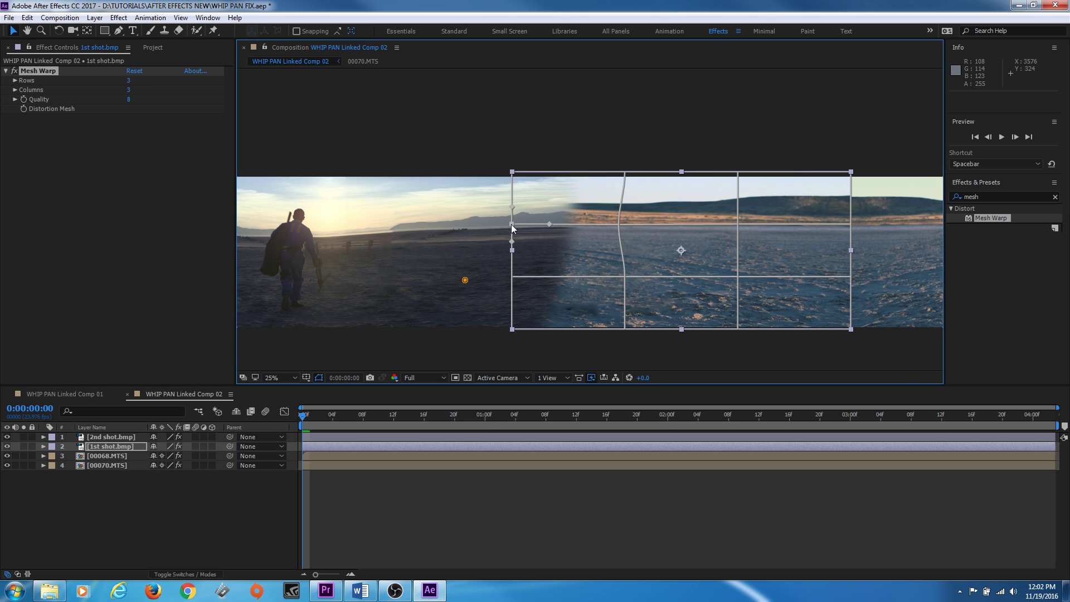
{"action": "left_click_drag", "start_coordinate": [510, 224], "coordinate": [503, 232]}
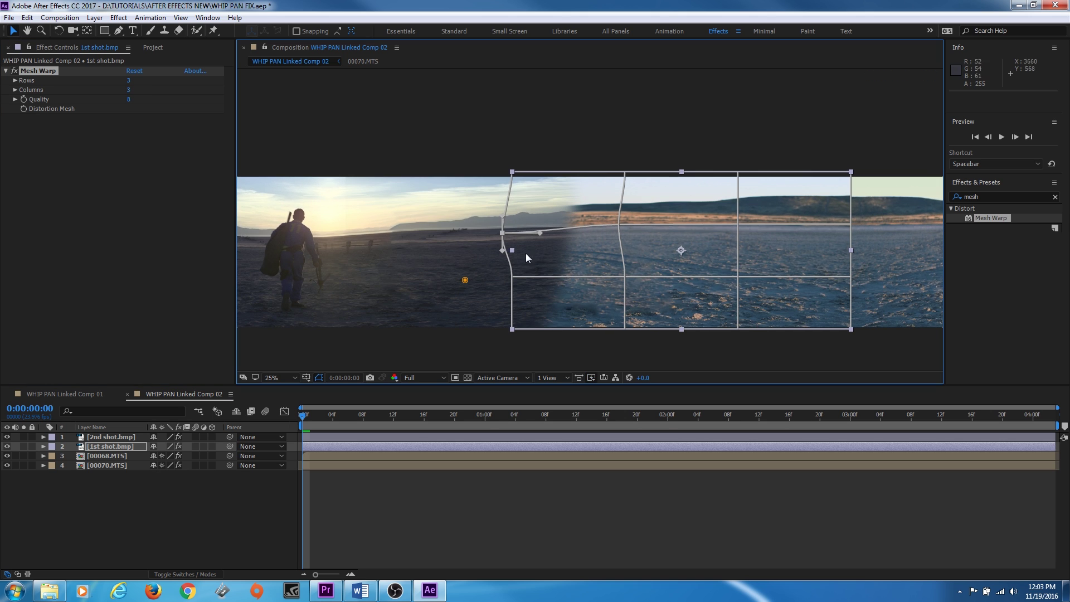
{"action": "left_click_drag", "start_coordinate": [512, 275], "coordinate": [499, 283]}
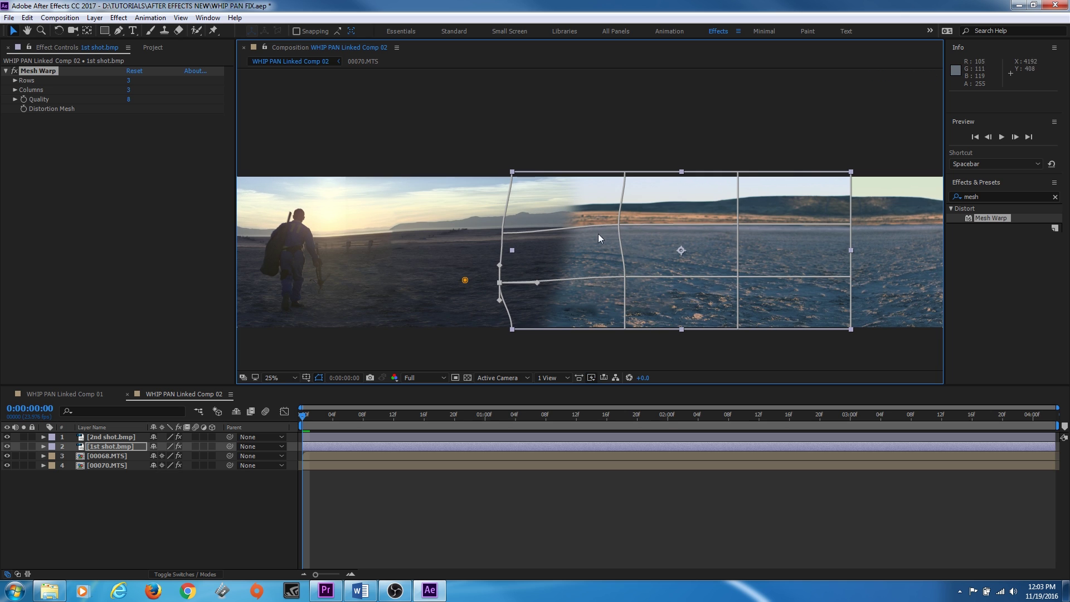
{"action": "left_click_drag", "start_coordinate": [617, 224], "coordinate": [614, 233]}
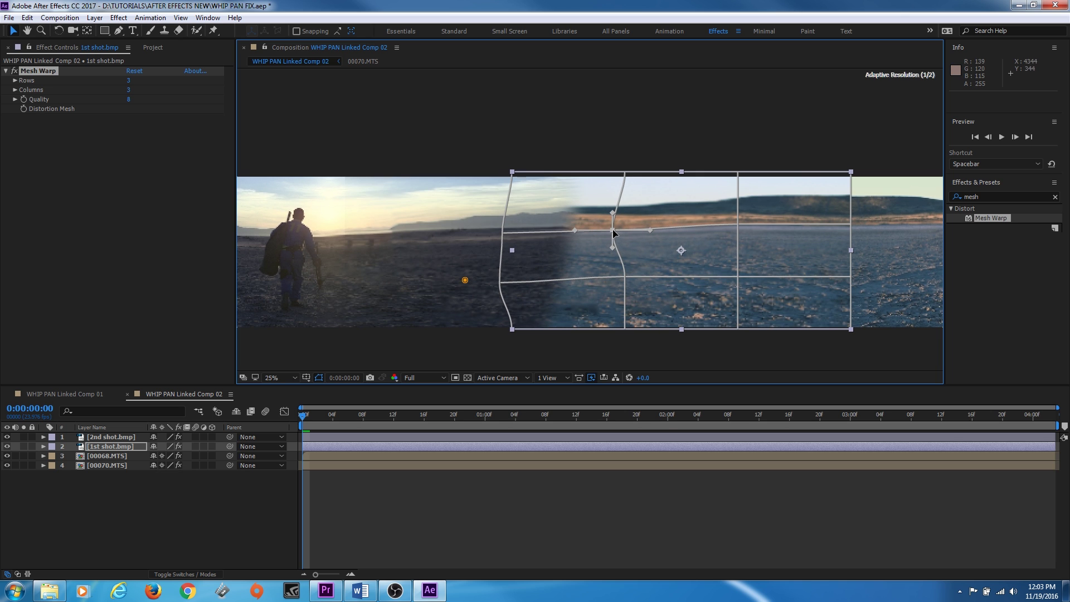
{"action": "left_click", "coordinate": [503, 233]}
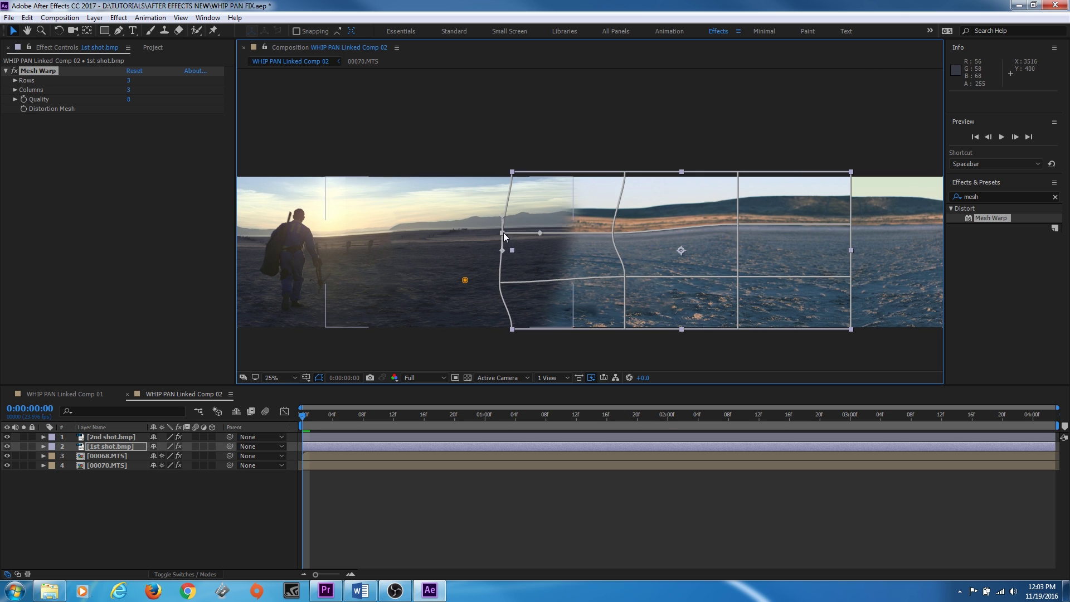
{"action": "left_click_drag", "start_coordinate": [503, 233], "coordinate": [497, 241]}
{"action": "left_click_drag", "start_coordinate": [512, 329], "coordinate": [506, 337]}
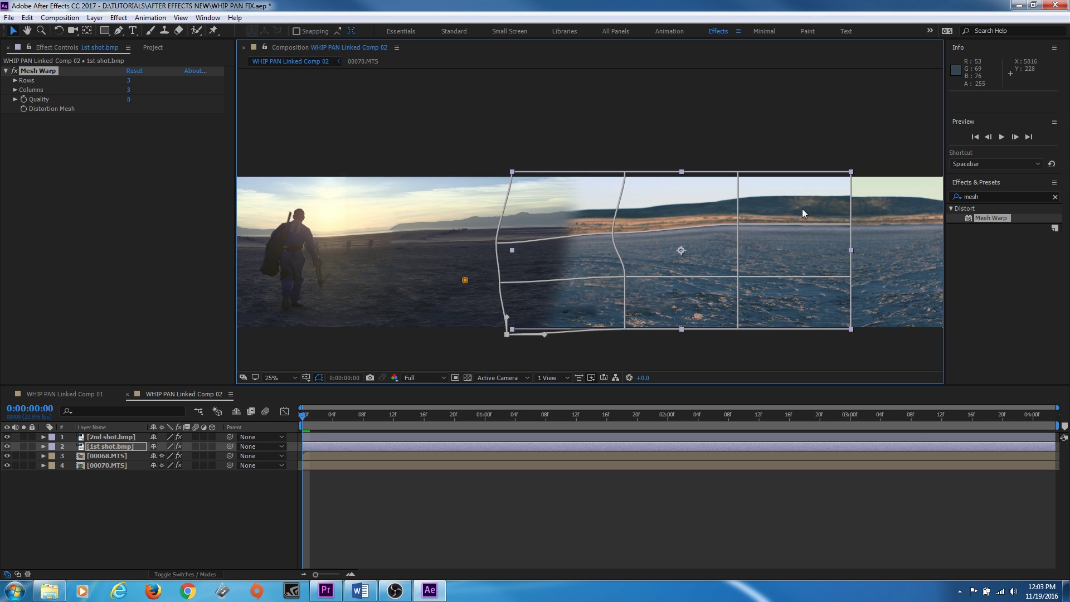
{"action": "mouse_move", "coordinate": [613, 227]}
{"action": "left_mouse_down"}
{"action": "mouse_move", "coordinate": [591, 232]}
{"action": "mouse_move", "coordinate": [615, 232]}
{"action": "mouse_move", "coordinate": [604, 239]}
{"action": "left_mouse_up"}
{"action": "left_click_drag", "start_coordinate": [738, 225], "coordinate": [728, 229]}
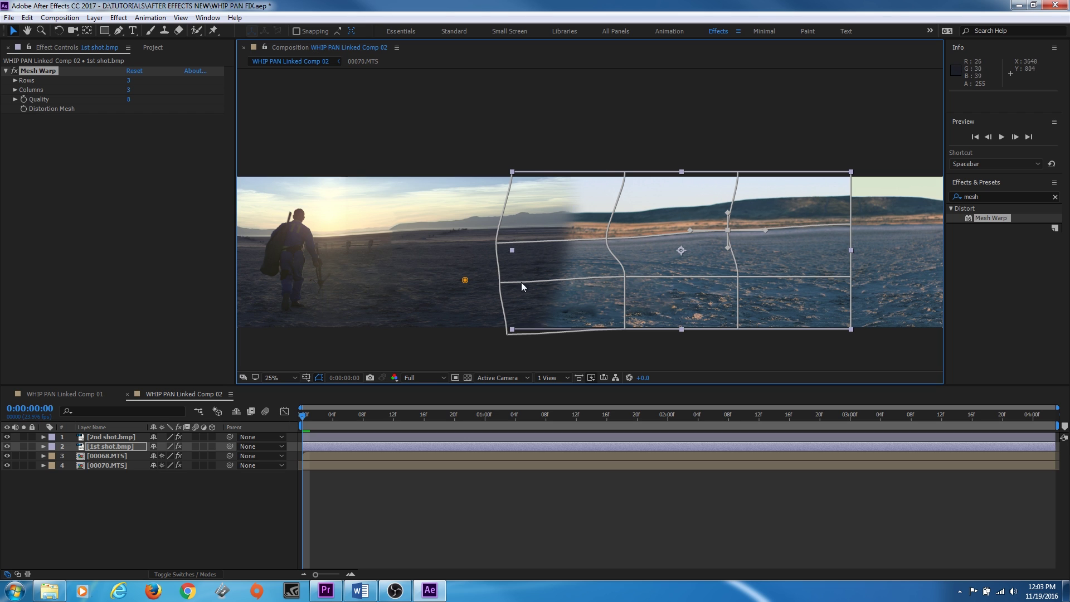
{"action": "left_click", "coordinate": [102, 474]}
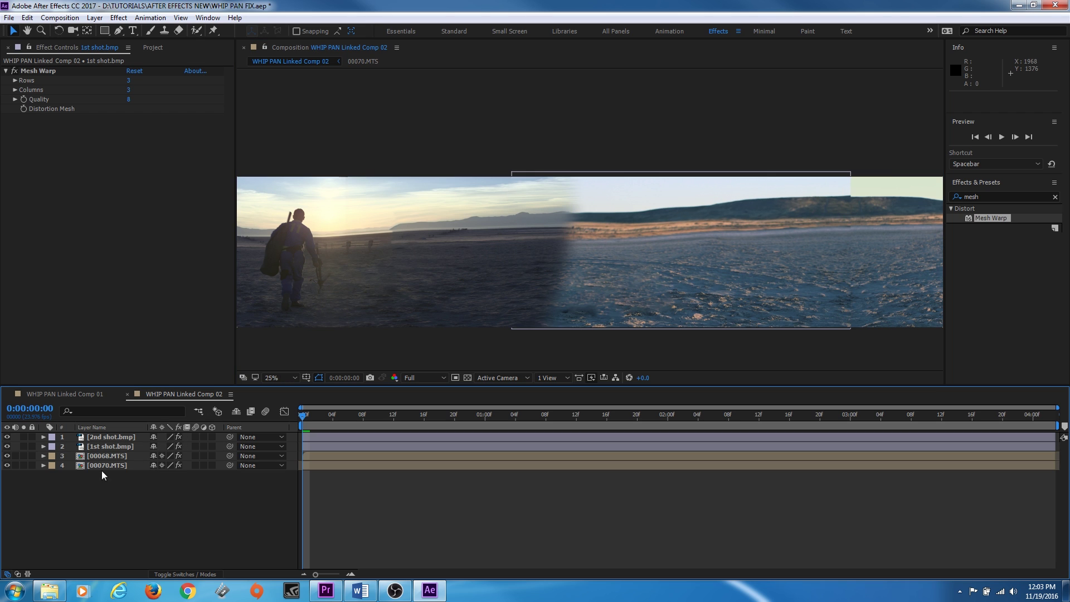
Duplicate the 2nd shot layer and add a rectangular mask to the copy
{"action": "left_click", "coordinate": [121, 436]}
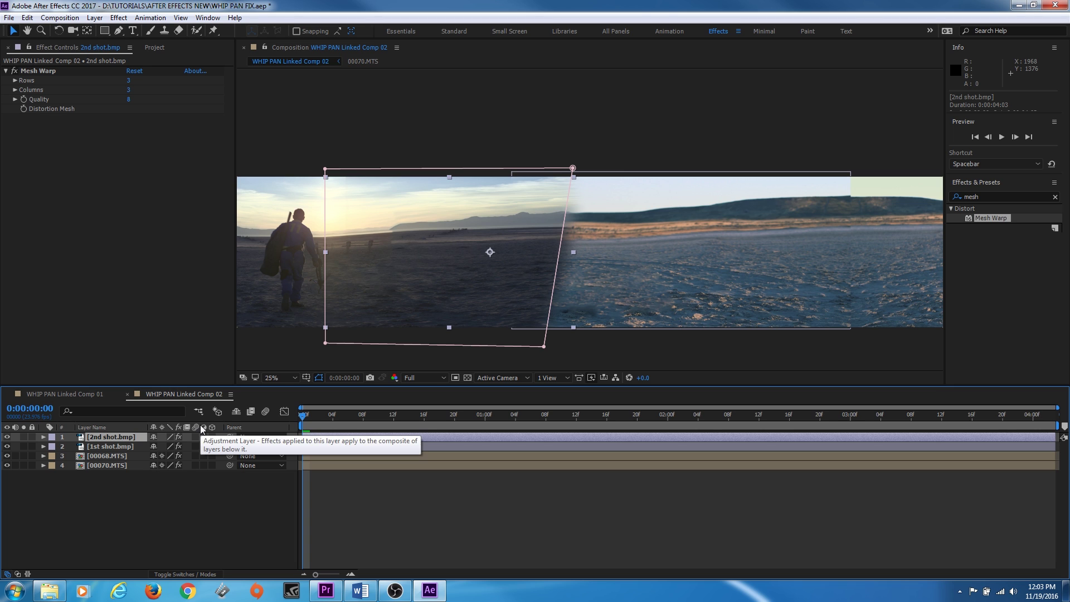
{"action": "key", "text": "ctrl+d"}
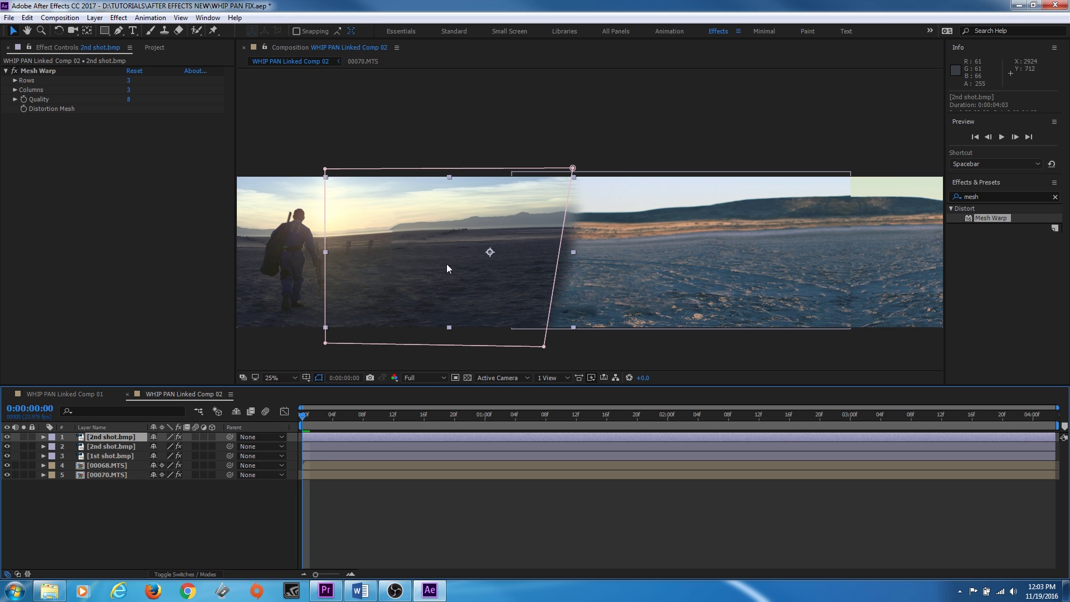
{"action": "left_click", "coordinate": [25, 560]}
{"action": "left_click", "coordinate": [116, 439]}
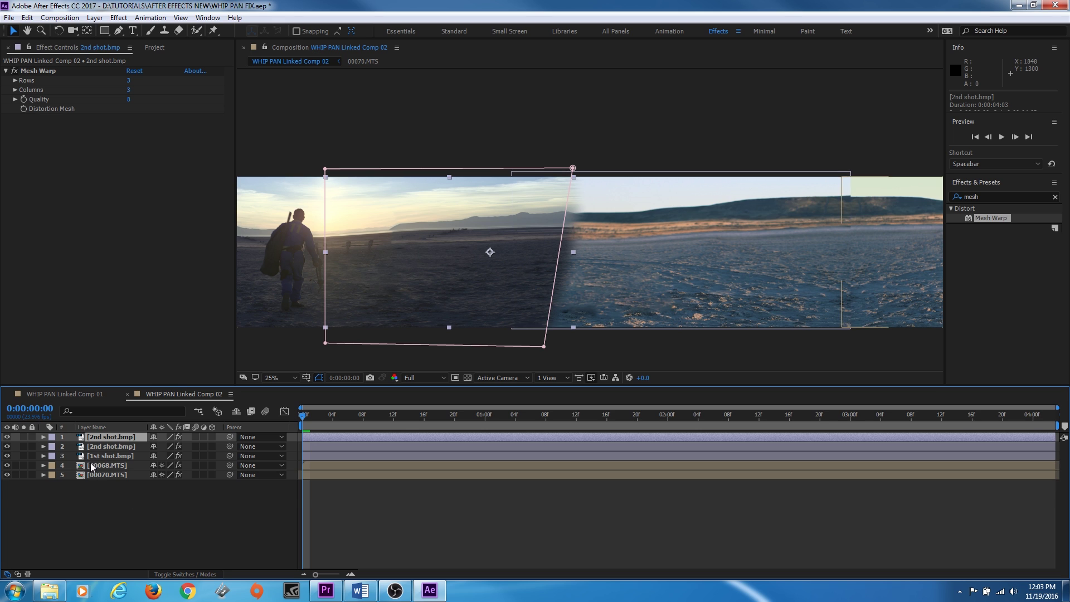
{"action": "key", "text": "ctrl+shift+n"}
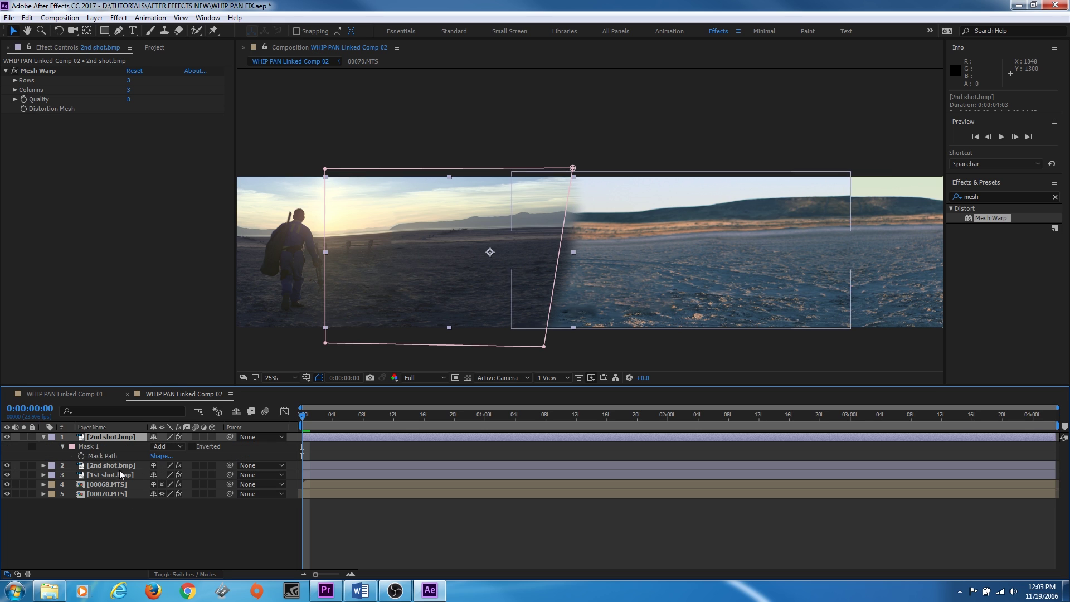
Narrow the mask from its left edge and shift it right into a slanted strip
{"action": "left_click", "coordinate": [327, 254]}
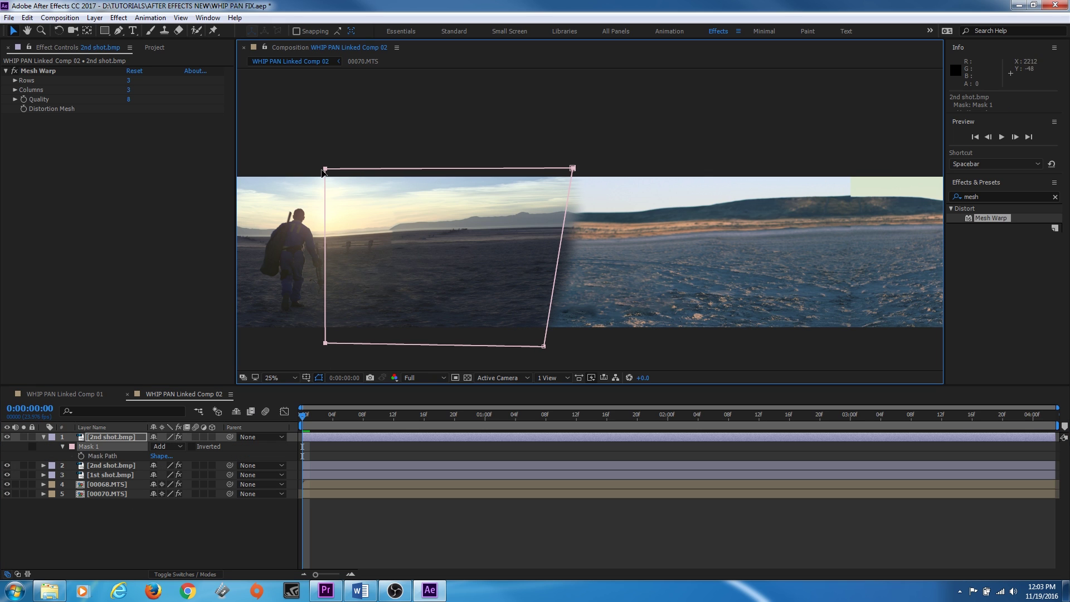
{"action": "left_click_drag", "start_coordinate": [328, 173], "coordinate": [389, 175]}
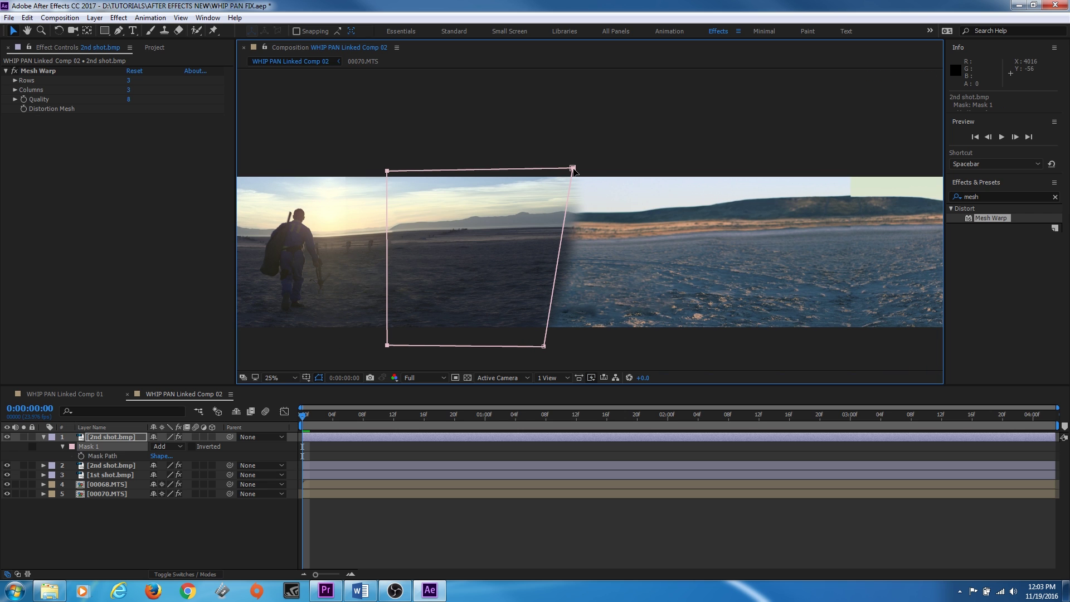
{"action": "left_click", "coordinate": [573, 168]}
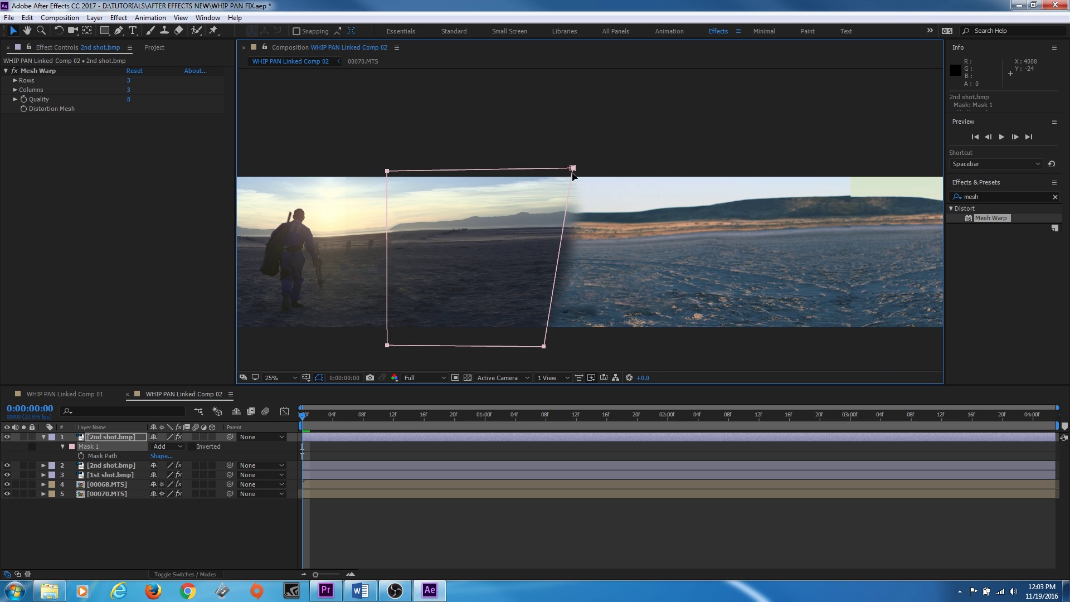
{"action": "left_click_drag", "start_coordinate": [575, 169], "coordinate": [640, 165]}
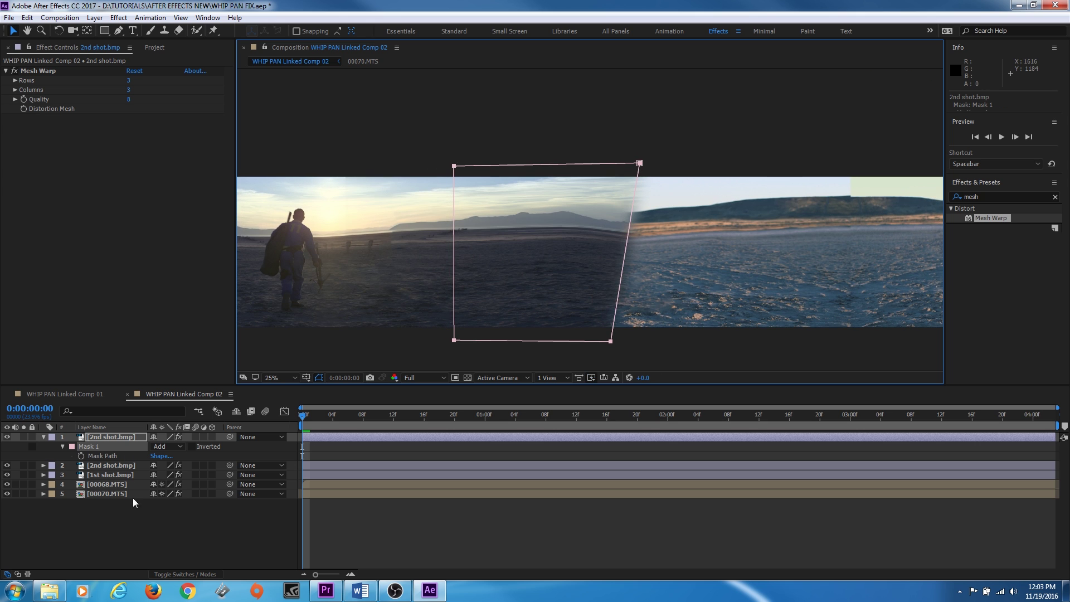
{"action": "left_click", "coordinate": [113, 455]}
{"action": "left_click", "coordinate": [119, 435]}
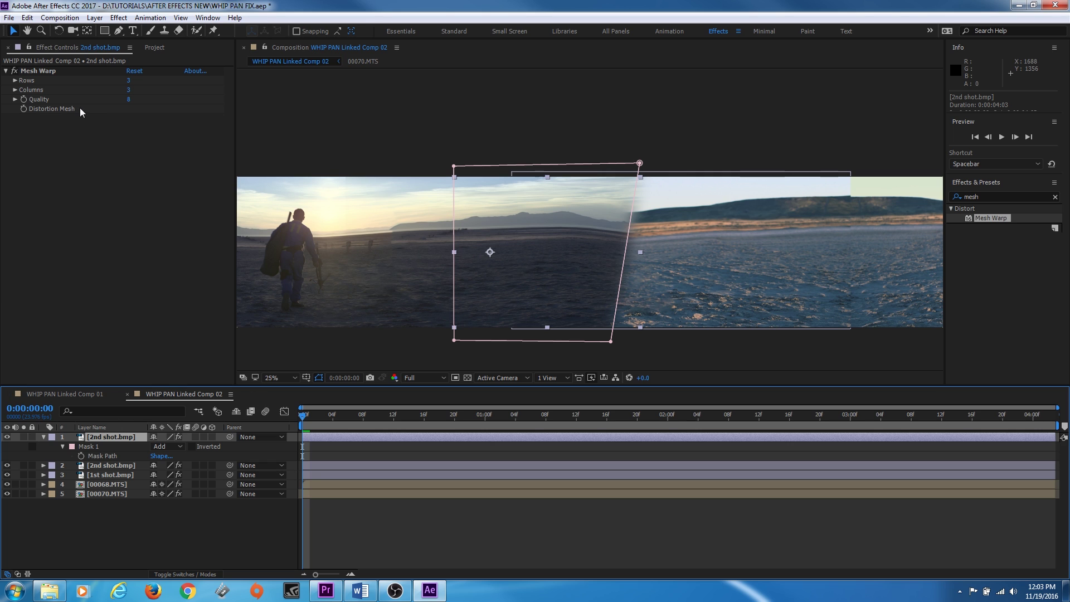
Nudge a right-column Mesh Warp point on the copy, hide the original 2nd shot, and show Mask Feather
{"action": "left_click", "coordinate": [50, 81]}
{"action": "left_click", "coordinate": [78, 71]}
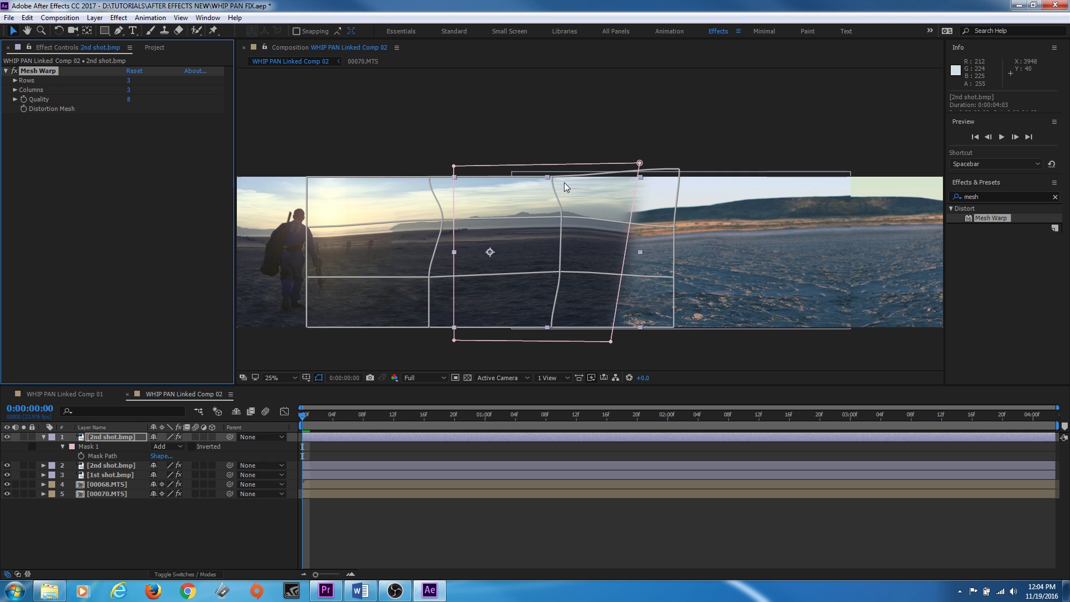
{"action": "left_click", "coordinate": [563, 213]}
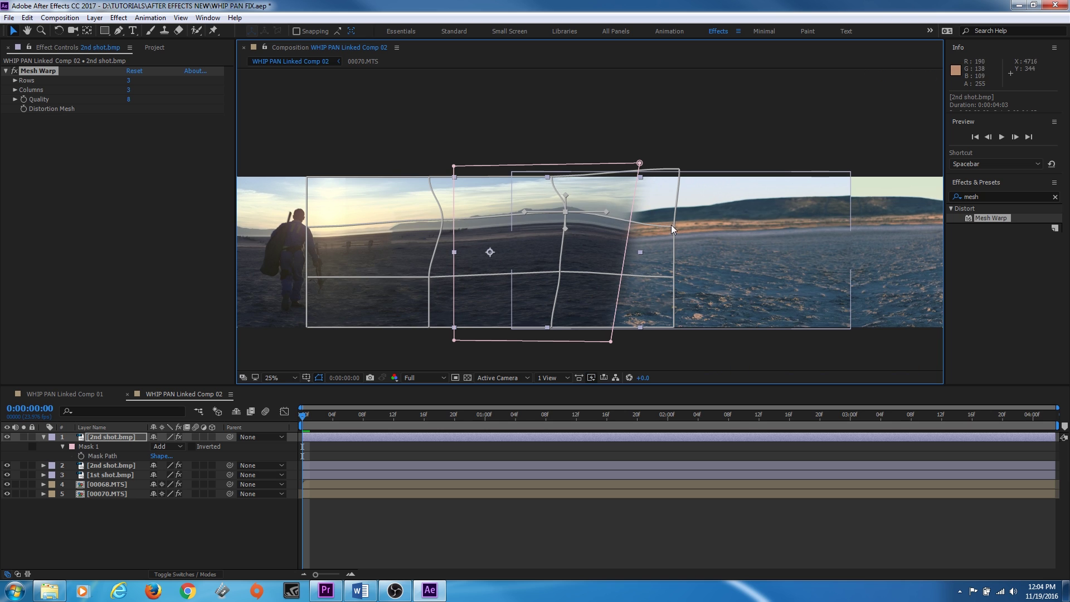
{"action": "left_click_drag", "start_coordinate": [673, 228], "coordinate": [679, 212]}
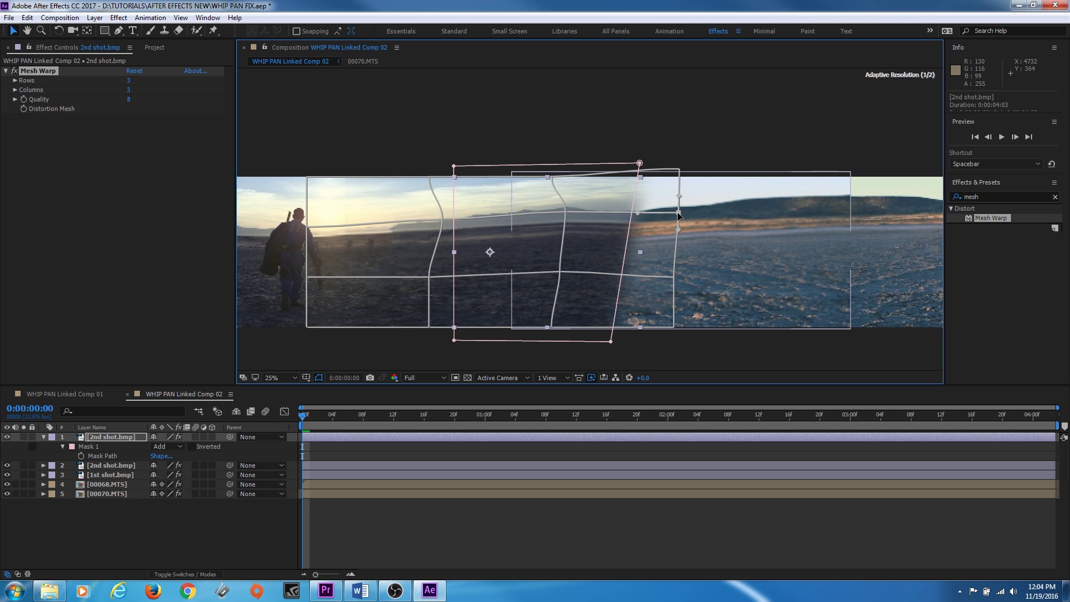
{"action": "left_click", "coordinate": [7, 464]}
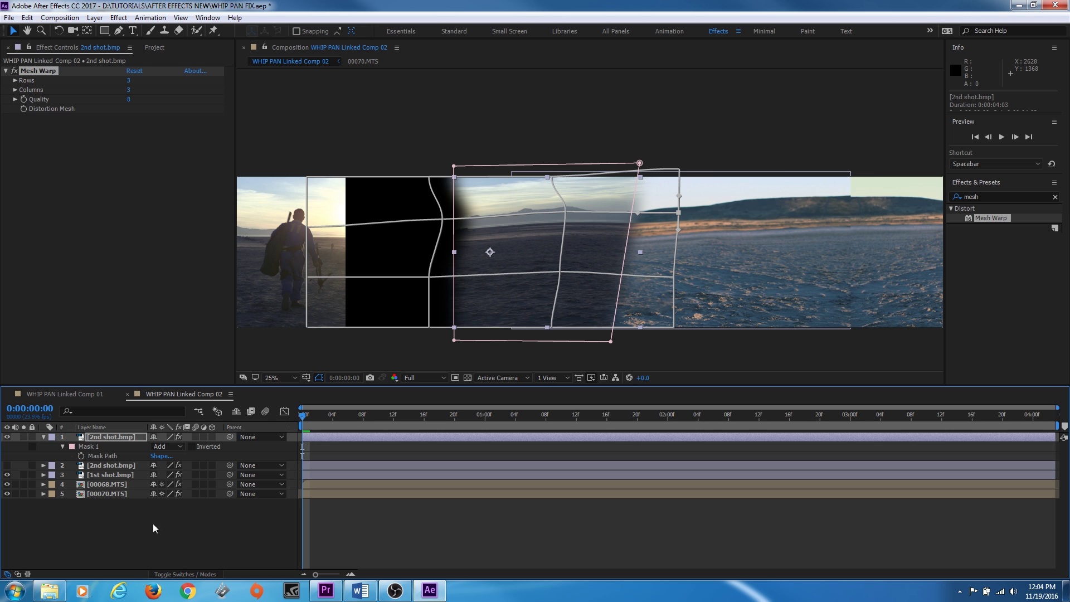
{"action": "key", "text": "f"}
Find Lumetri Color by searching 'lum' and apply it to the masked copy
{"action": "left_click", "coordinate": [997, 197]}
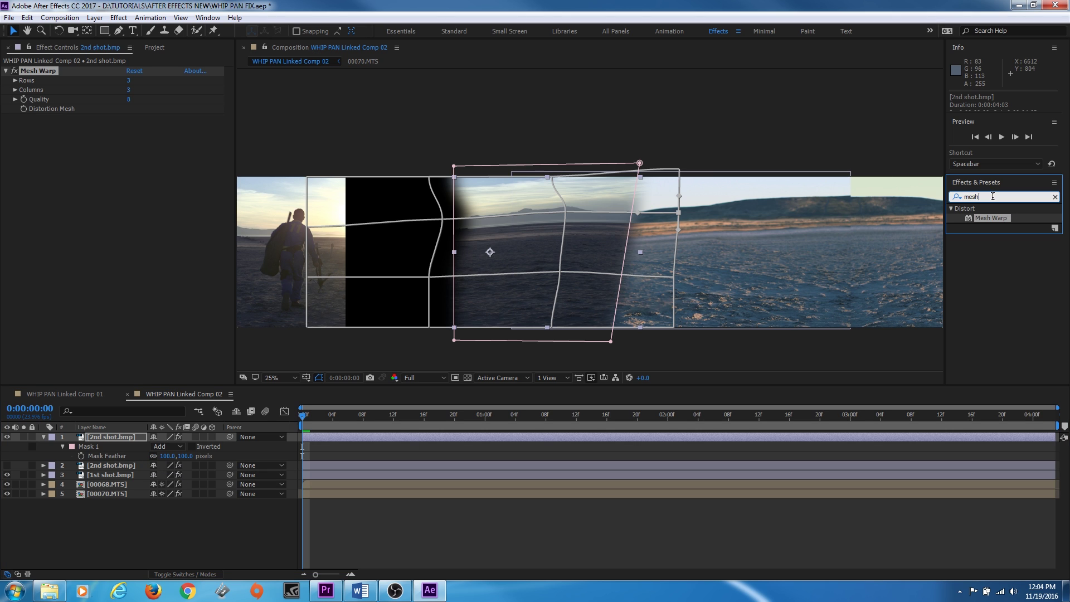
{"action": "type", "text": "curve"}
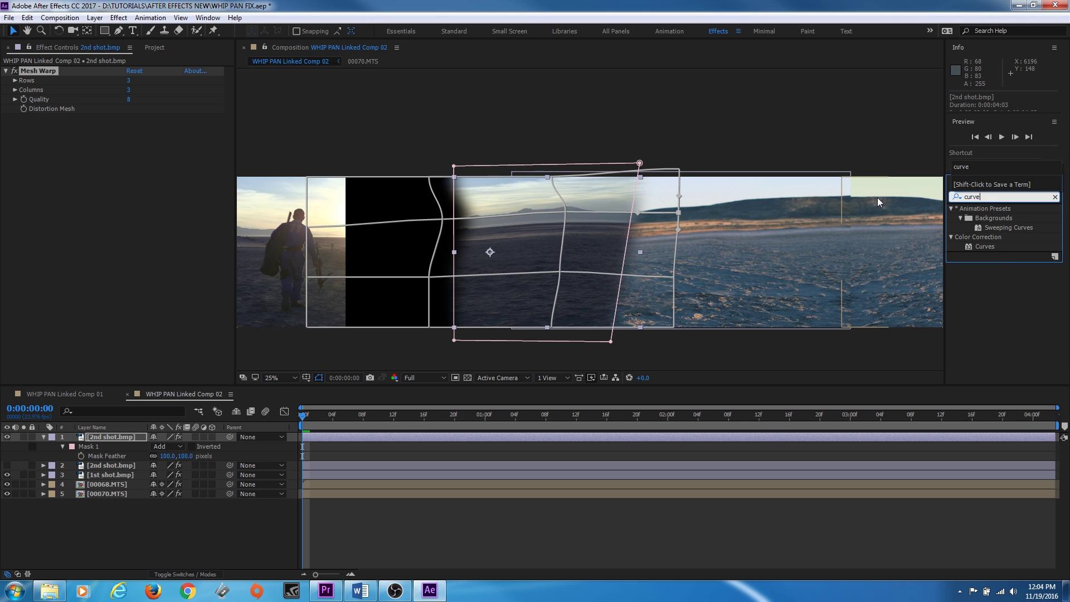
{"action": "key", "text": "Return"}
{"action": "type", "text": "lum"}
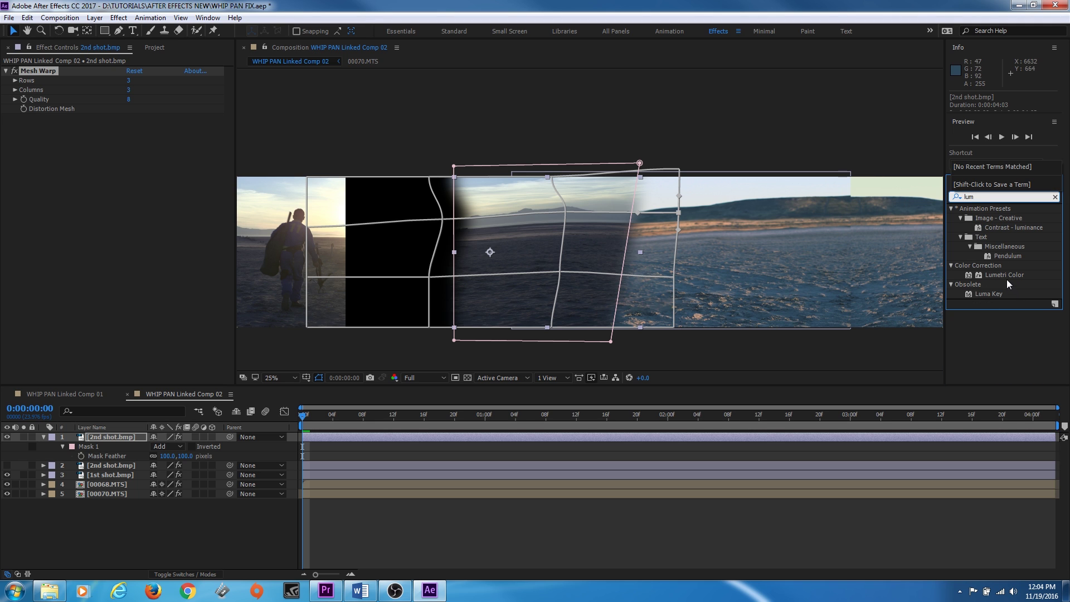
{"action": "left_click_drag", "start_coordinate": [1005, 276], "coordinate": [507, 249]}
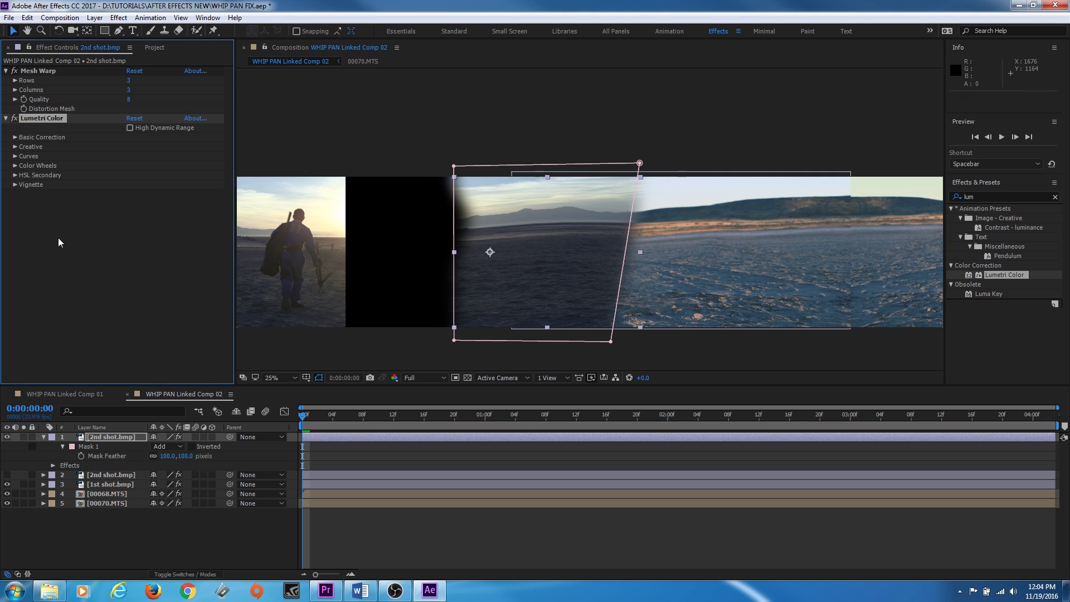
Raise the Lumetri RGB curve and warm the Temperature to 23
{"action": "left_click", "coordinate": [15, 156]}
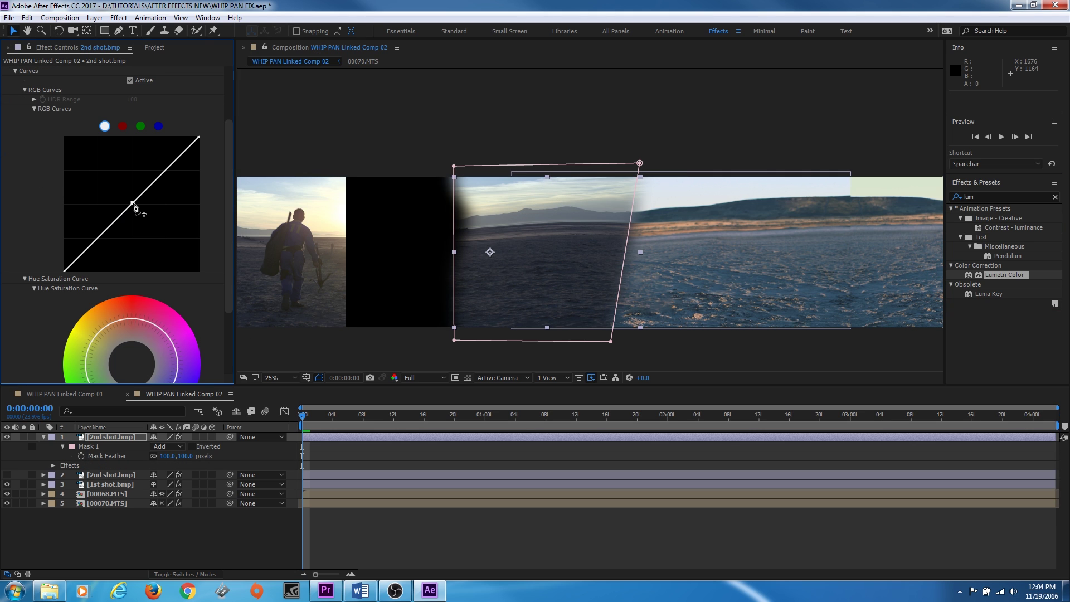
{"action": "left_click_drag", "start_coordinate": [133, 203], "coordinate": [129, 195]}
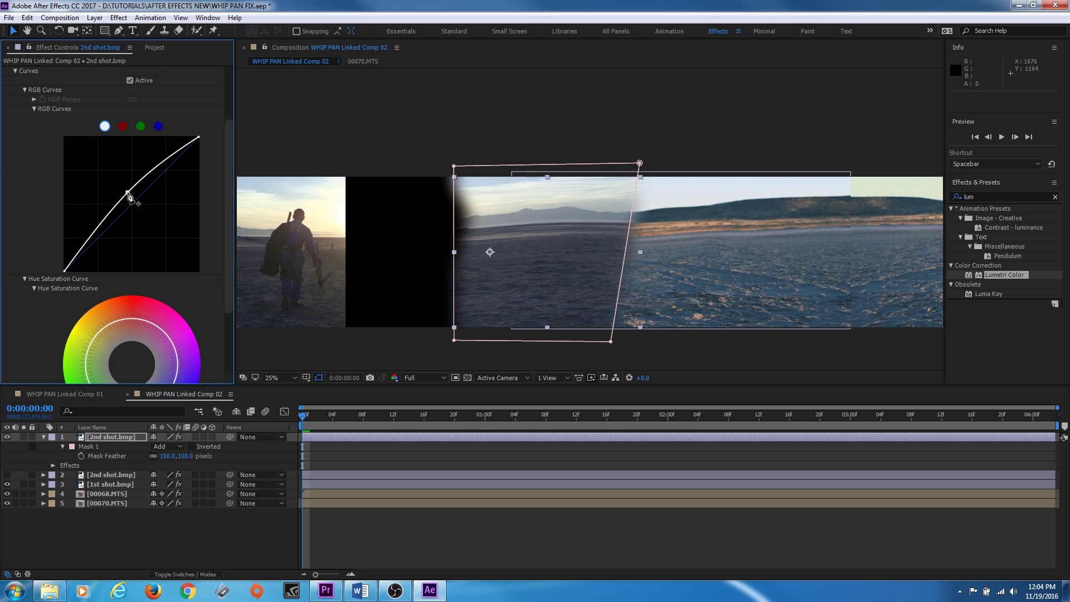
{"action": "left_click_drag", "start_coordinate": [230, 143], "coordinate": [233, 83]}
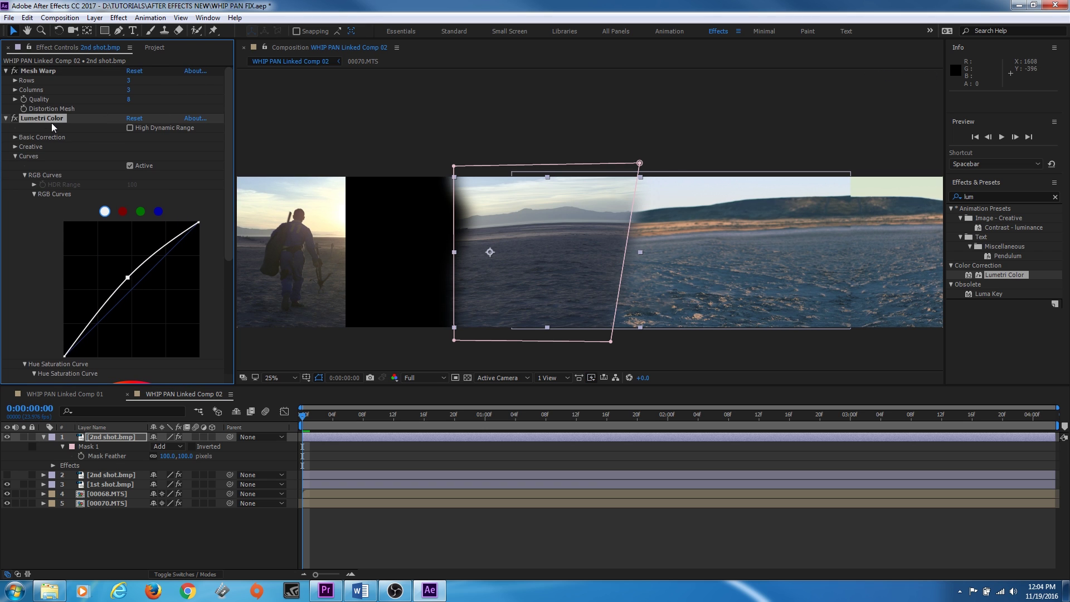
{"action": "left_click", "coordinate": [16, 137]}
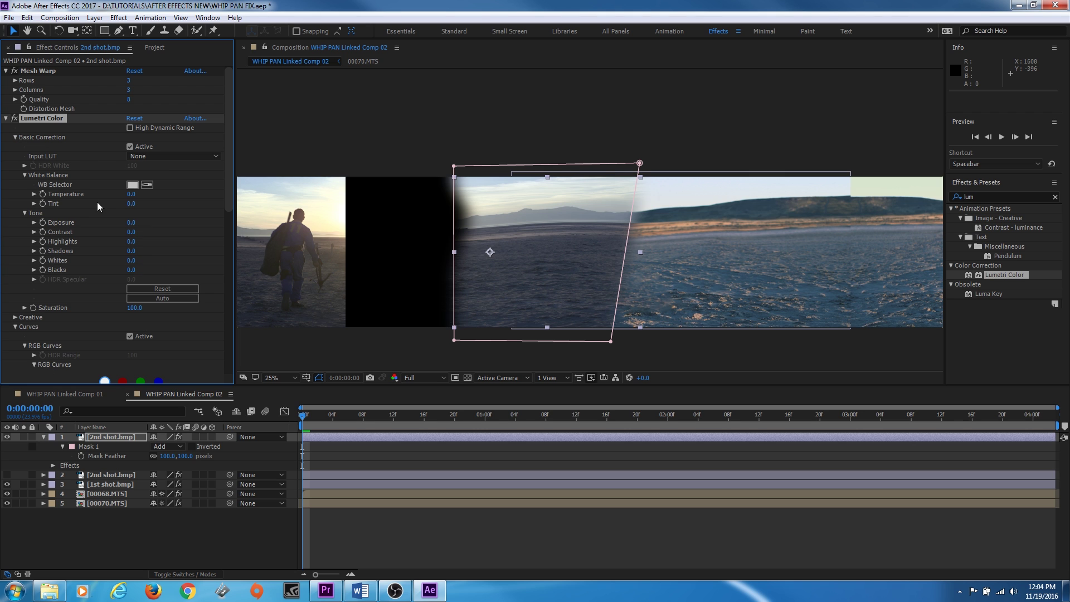
{"action": "mouse_move", "coordinate": [131, 194]}
{"action": "left_mouse_down"}
{"action": "mouse_move", "coordinate": [121, 192]}
{"action": "mouse_move", "coordinate": [147, 196]}
{"action": "left_mouse_up"}
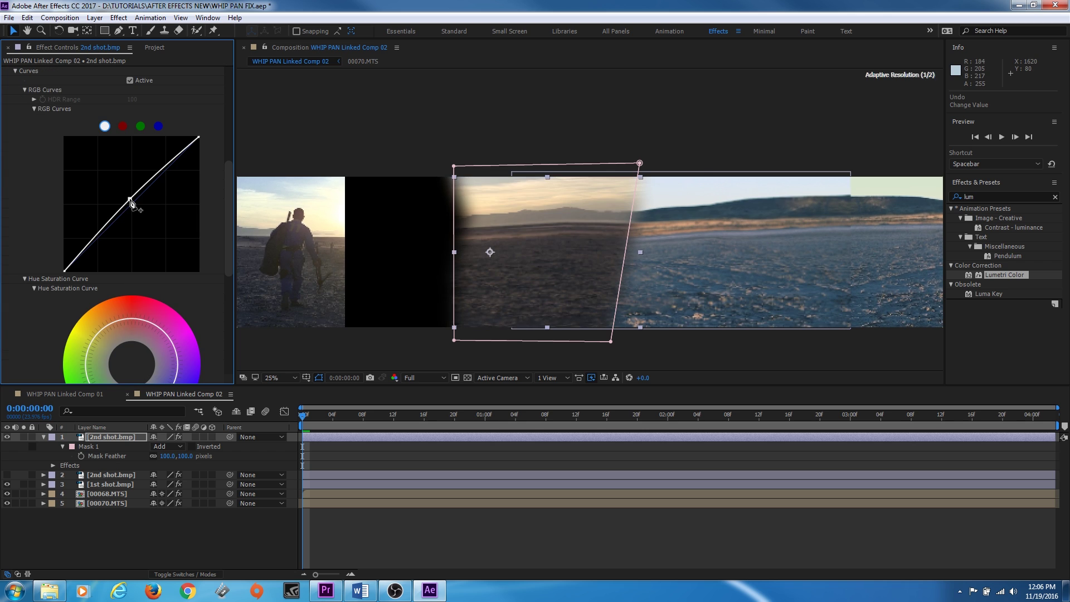
{"action": "left_click_drag", "start_coordinate": [134, 201], "coordinate": [131, 200]}
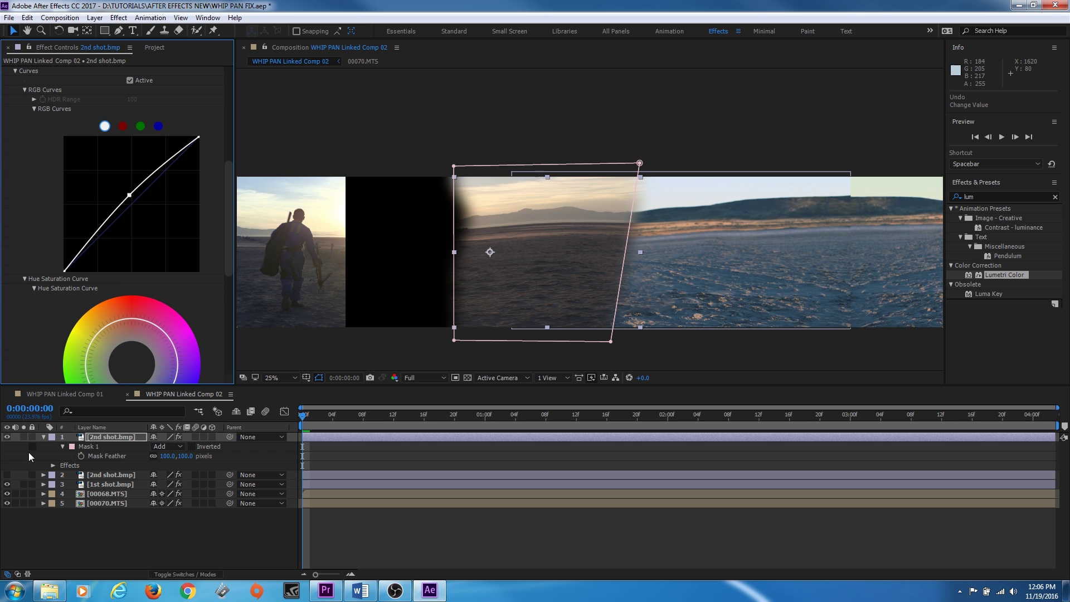
Collapse the top layer and make the original 2nd shot layer visible again
{"action": "left_click", "coordinate": [44, 437]}
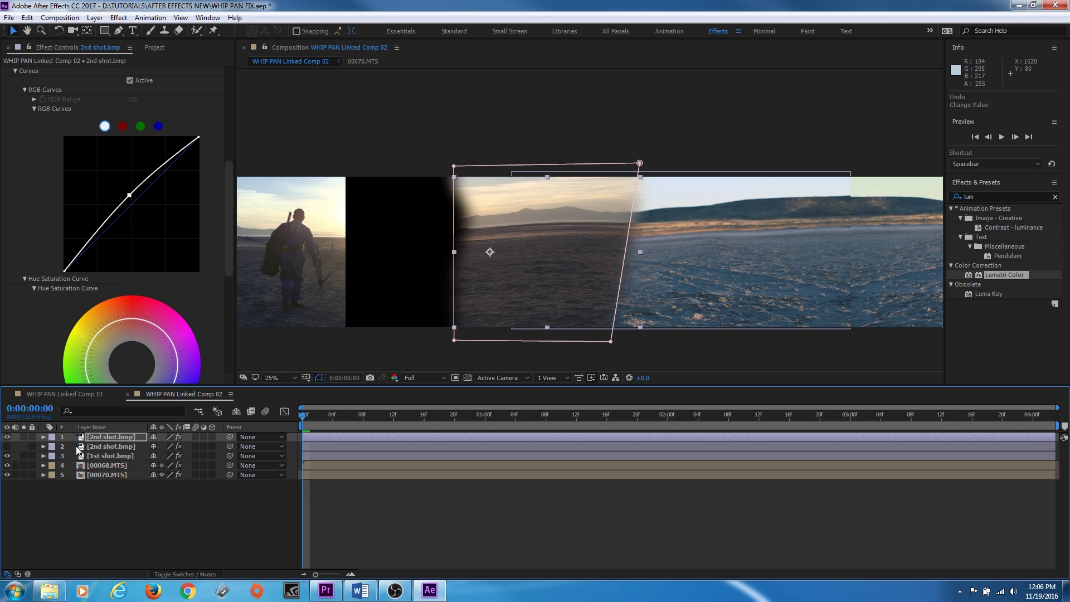
{"action": "left_click", "coordinate": [6, 446]}
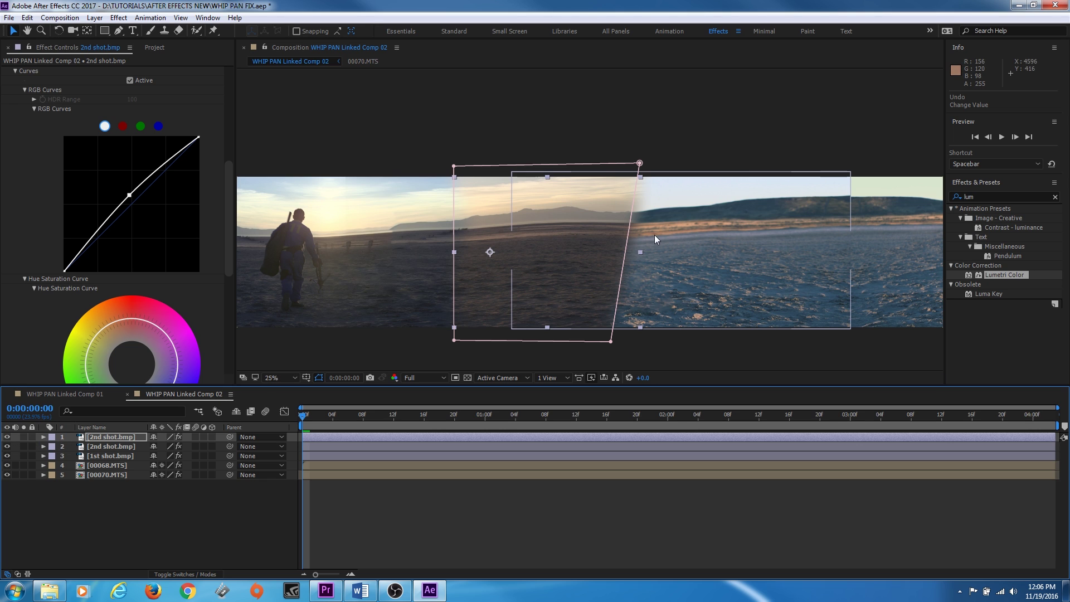
{"action": "scroll", "coordinate": [117, 222], "scroll_direction": "down", "scroll_amount": 2}
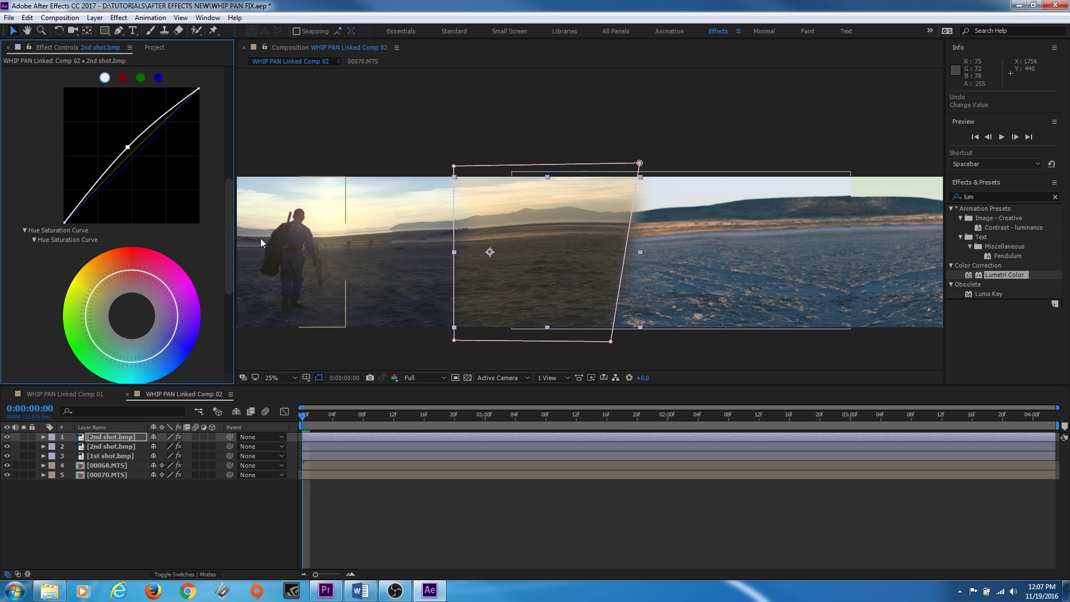
{"action": "left_click_drag", "start_coordinate": [233, 268], "coordinate": [241, 339]}
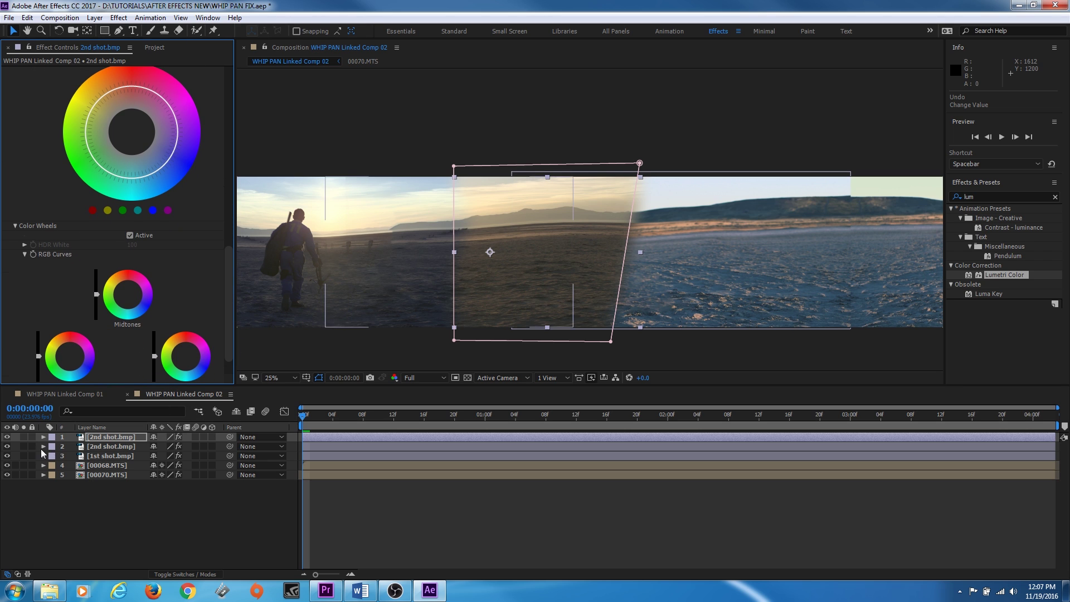
Raise the top copy's Mask Feather to 361 pixels
{"action": "left_click", "coordinate": [98, 436]}
{"action": "key", "text": "f"}
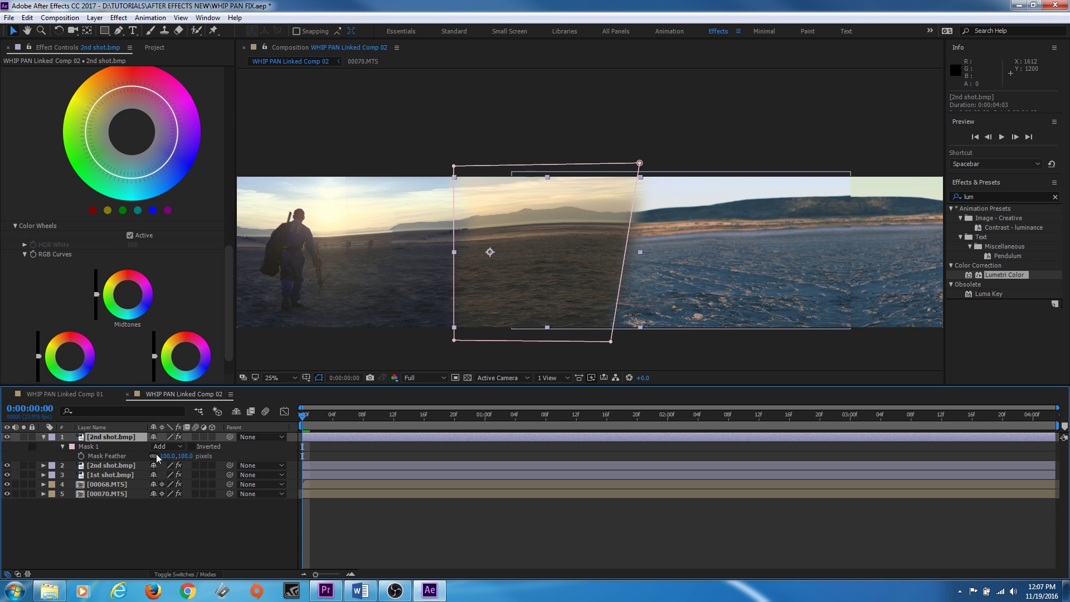
{"action": "left_click_drag", "start_coordinate": [179, 456], "coordinate": [186, 456]}
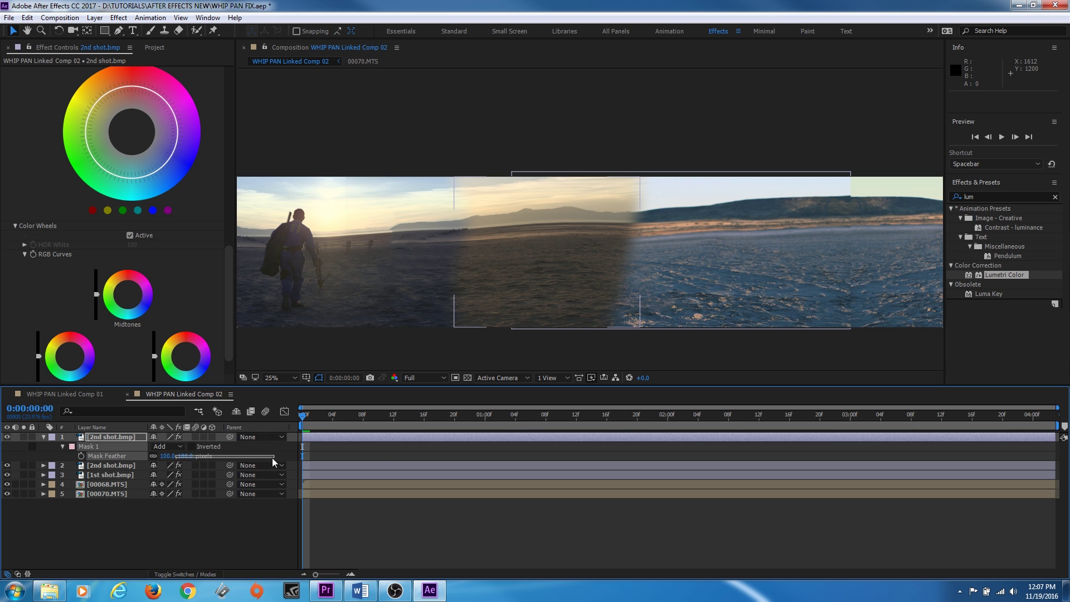
{"action": "left_click_drag", "start_coordinate": [272, 457], "coordinate": [373, 451]}
{"action": "left_click_drag", "start_coordinate": [165, 456], "coordinate": [283, 460]}
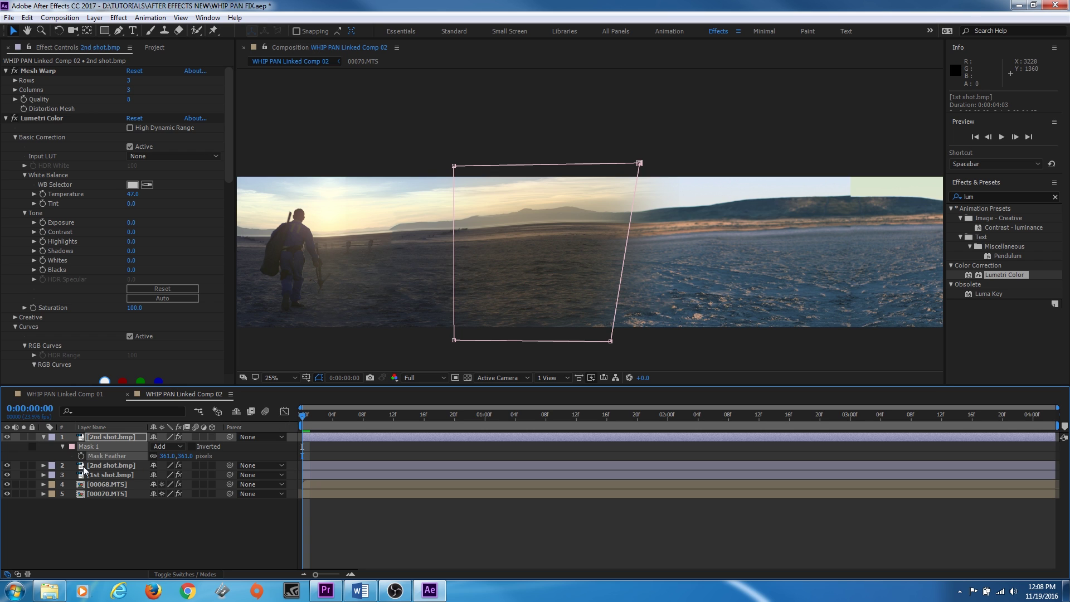
Hide both 2nd shot layers and select the 1st shot.bmp layer
{"action": "left_click", "coordinate": [102, 476]}
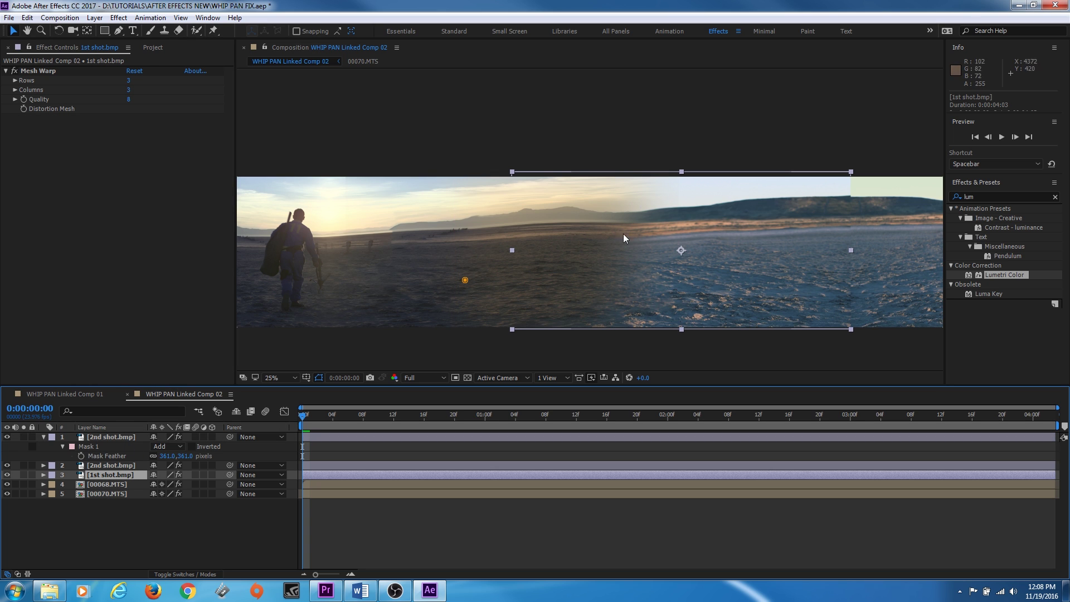
{"action": "left_click", "coordinate": [7, 436]}
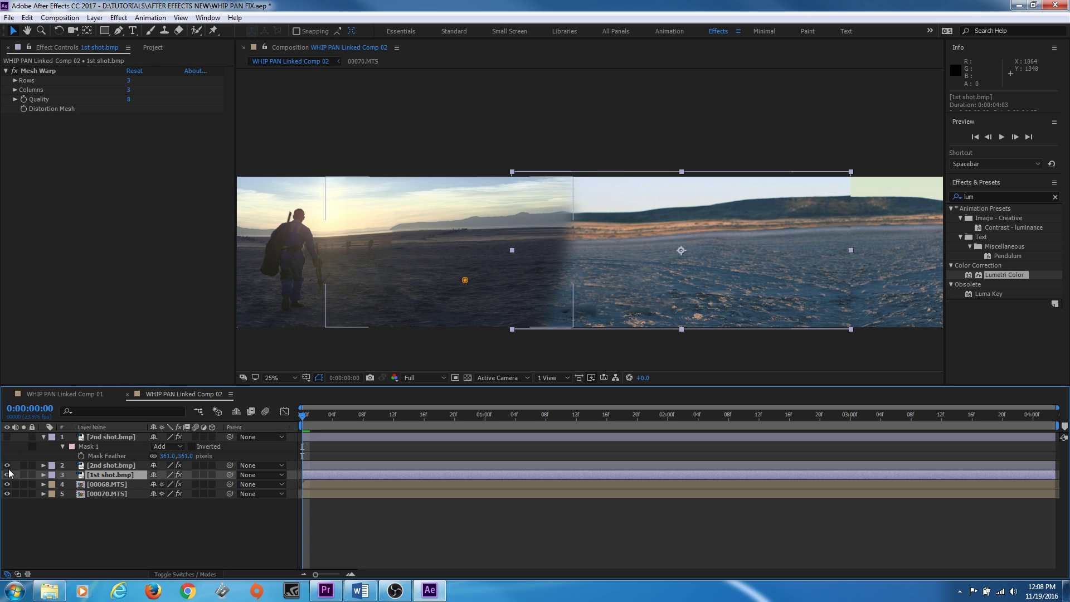
{"action": "left_click", "coordinate": [7, 465]}
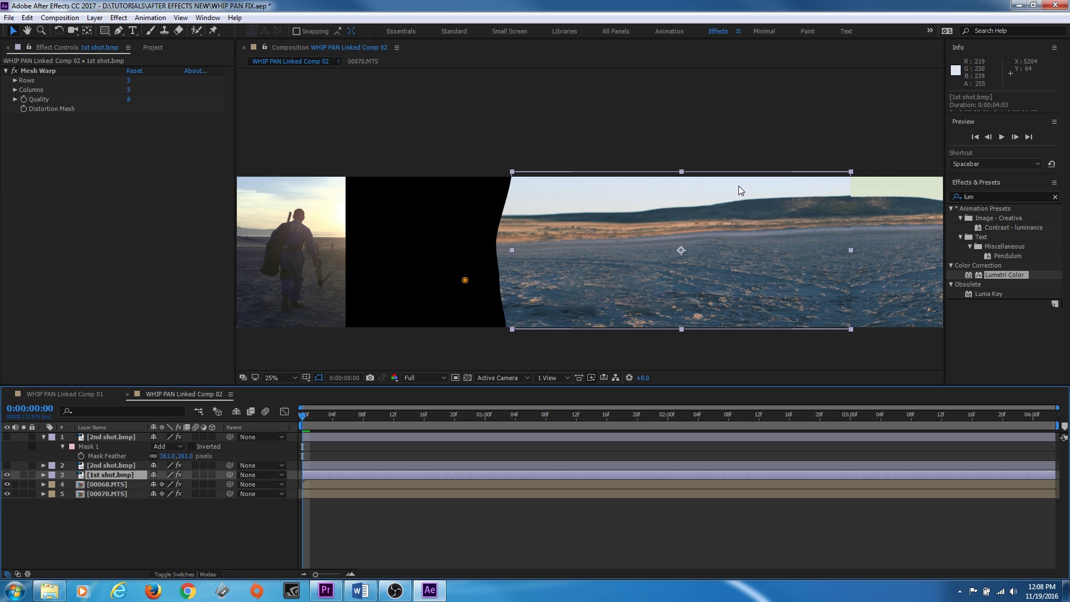
{"action": "left_click", "coordinate": [44, 475]}
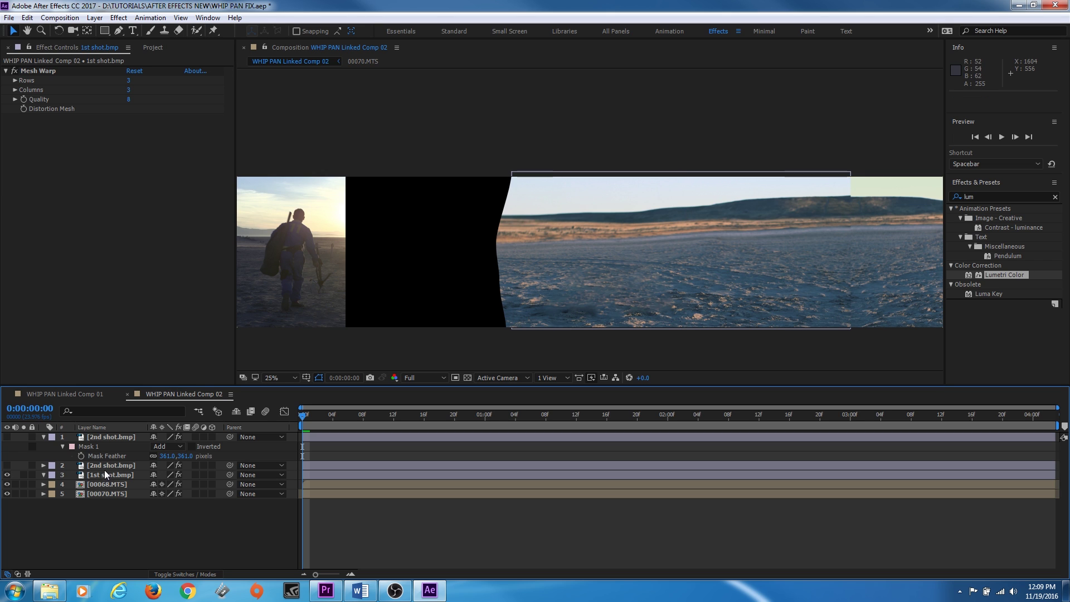
{"action": "left_click", "coordinate": [106, 466]}
{"action": "left_click", "coordinate": [110, 471]}
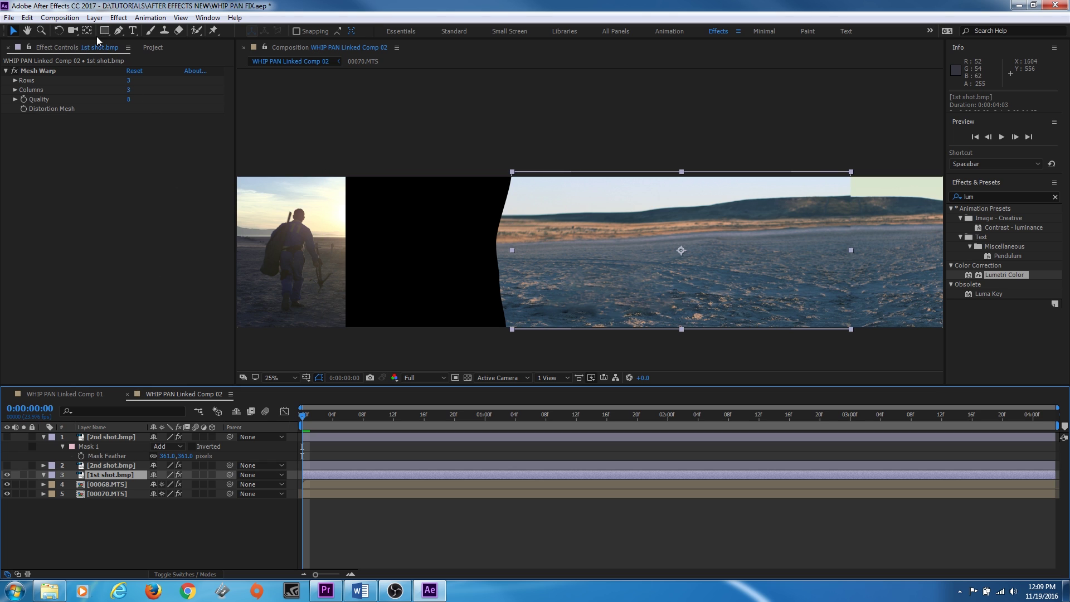
Draw a four-point Pen mask around the 1st shot footage
{"action": "left_click", "coordinate": [119, 30]}
{"action": "left_click", "coordinate": [521, 162]}
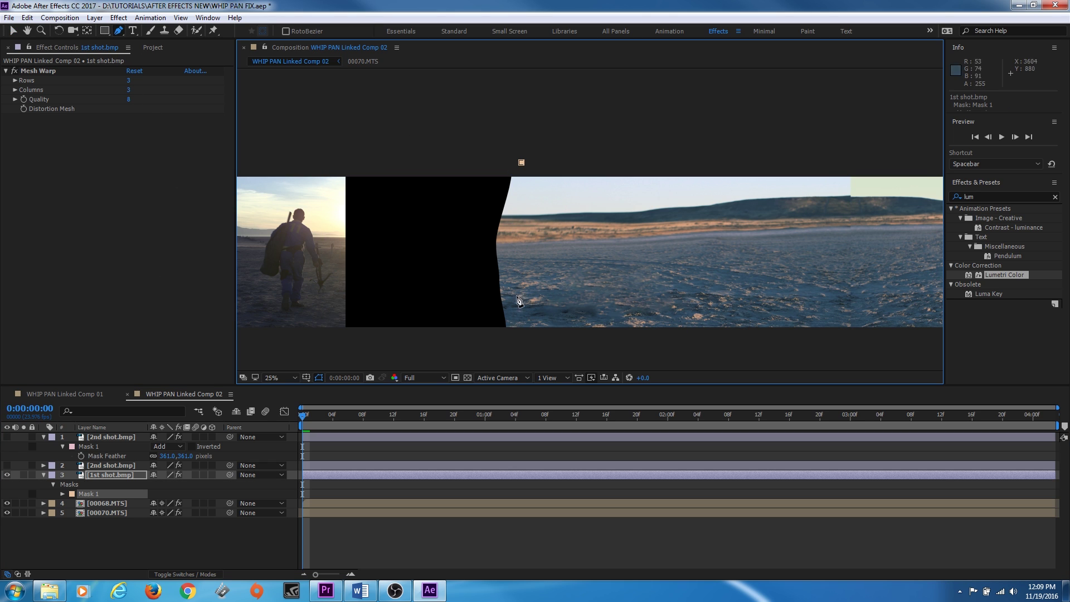
{"action": "left_click", "coordinate": [512, 341]}
{"action": "left_click", "coordinate": [847, 339]}
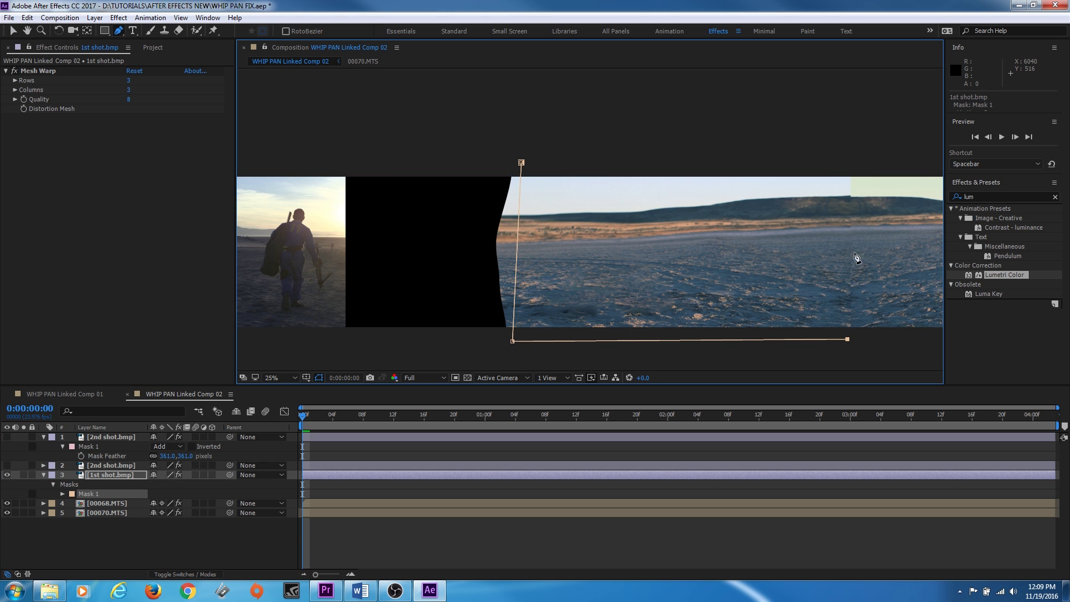
{"action": "left_click", "coordinate": [849, 167]}
{"action": "left_click", "coordinate": [521, 162]}
{"action": "left_click_drag", "start_coordinate": [849, 167], "coordinate": [842, 167]}
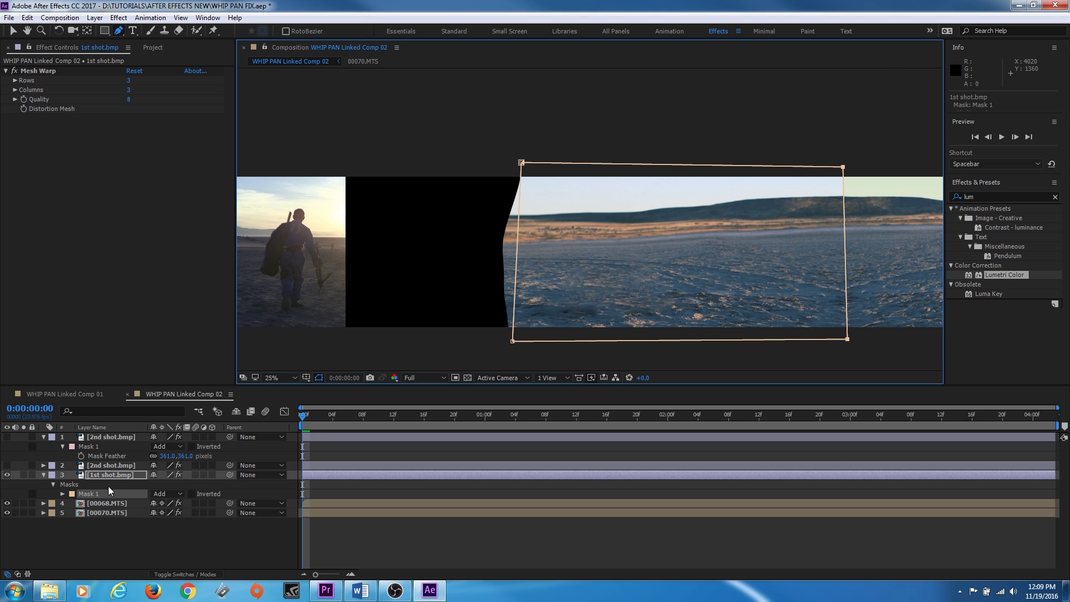
Feather the mask to 37 pixels and nudge the 1st shot slightly right and down
{"action": "key", "text": "f"}
{"action": "left_click_drag", "start_coordinate": [179, 497], "coordinate": [488, 377]}
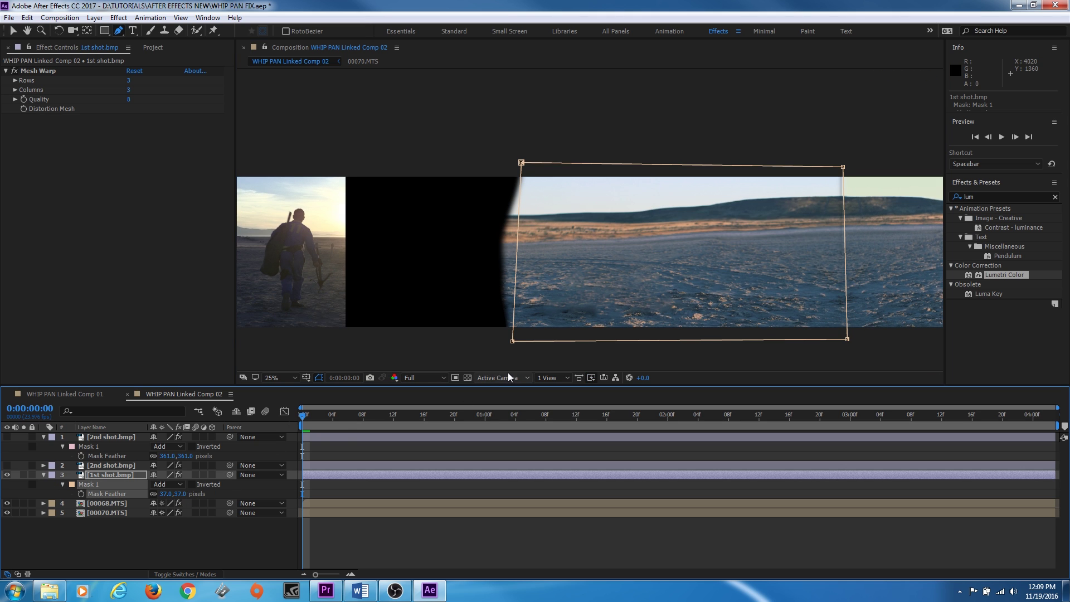
{"action": "key", "text": "v"}
{"action": "left_click", "coordinate": [615, 278]}
{"action": "left_click_drag", "start_coordinate": [622, 255], "coordinate": [626, 256]}
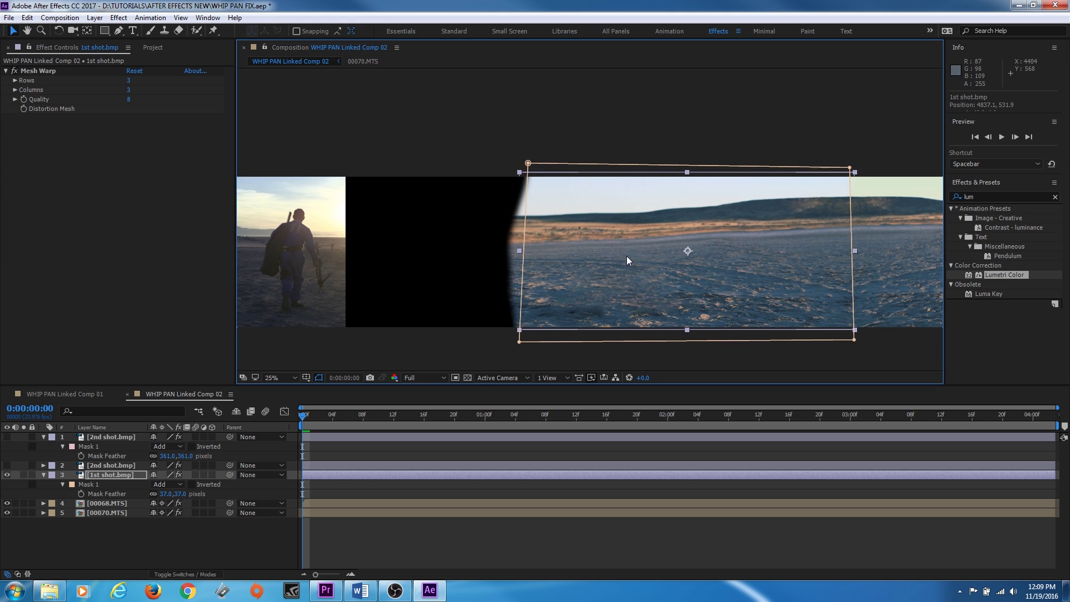
{"action": "left_click", "coordinate": [695, 360]}
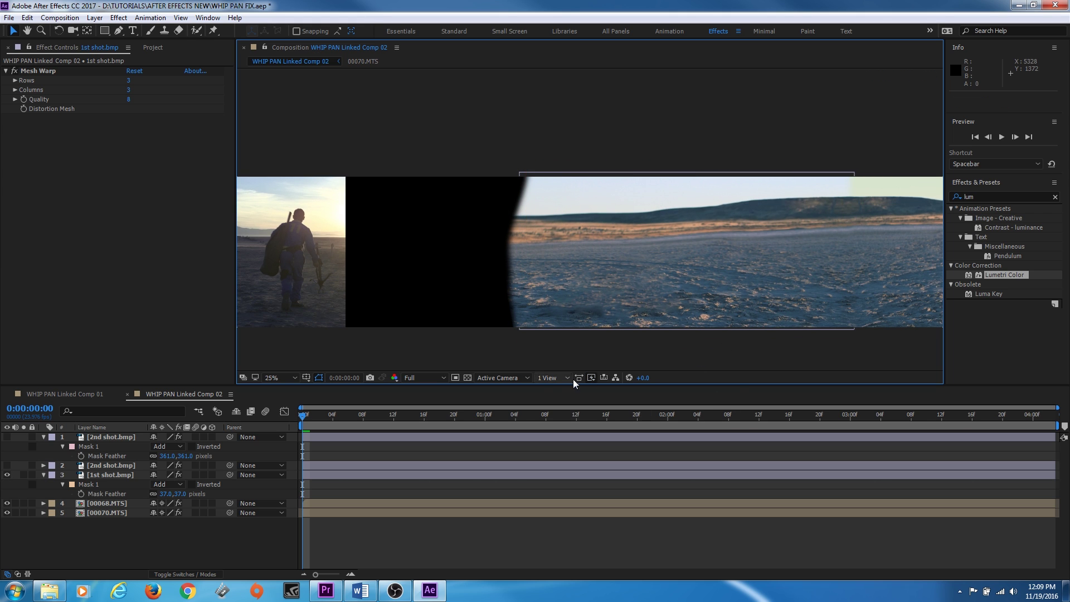
Show both 2nd shot layers again, undo the Lumetri Color effect, and list the project items
{"action": "left_click", "coordinate": [7, 465]}
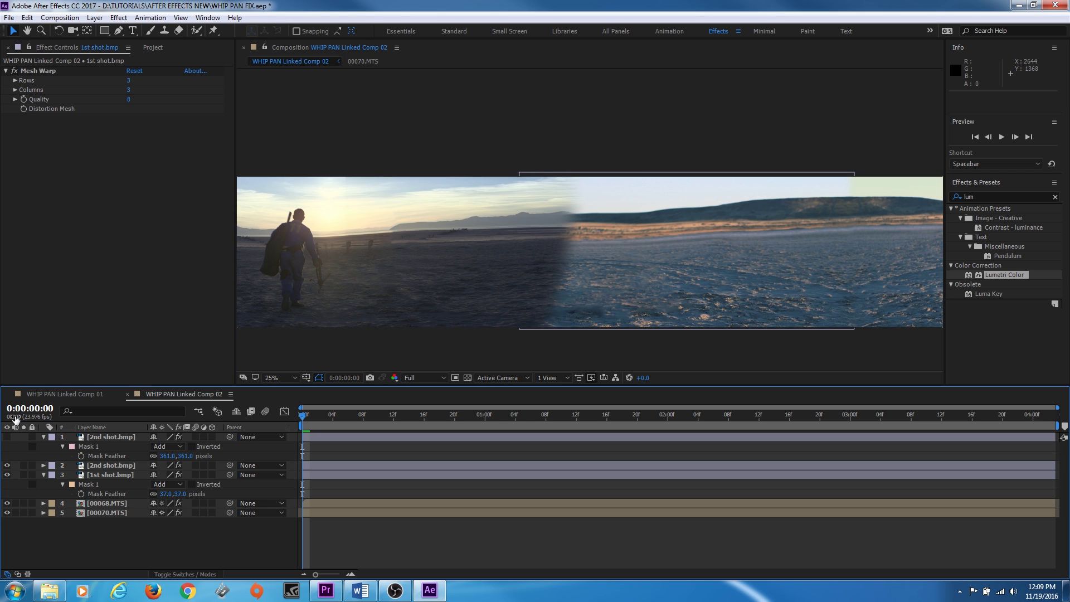
{"action": "left_click", "coordinate": [8, 437]}
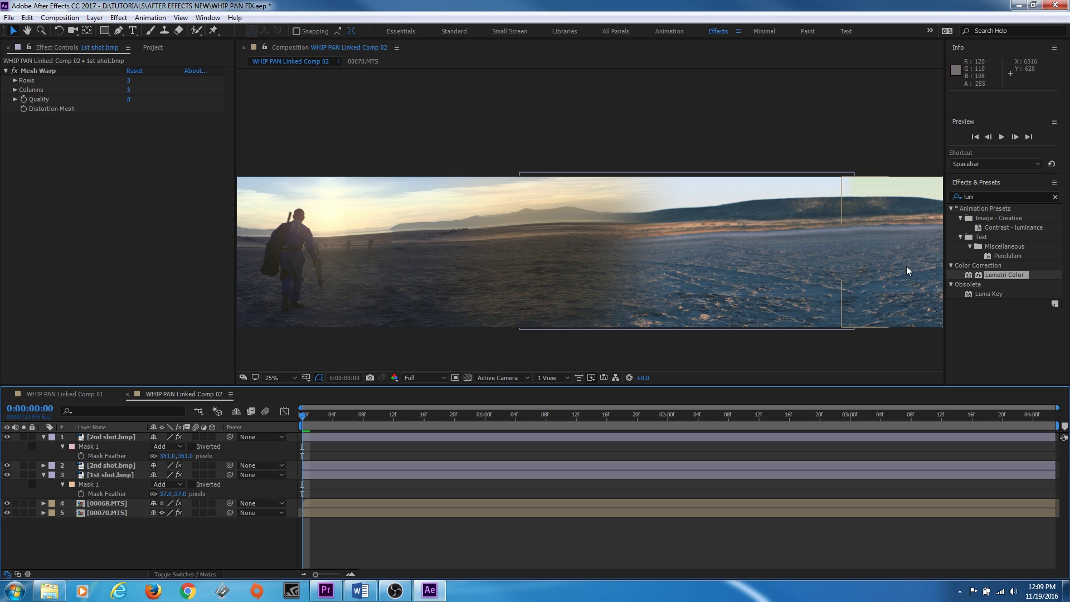
{"action": "left_click", "coordinate": [569, 249]}
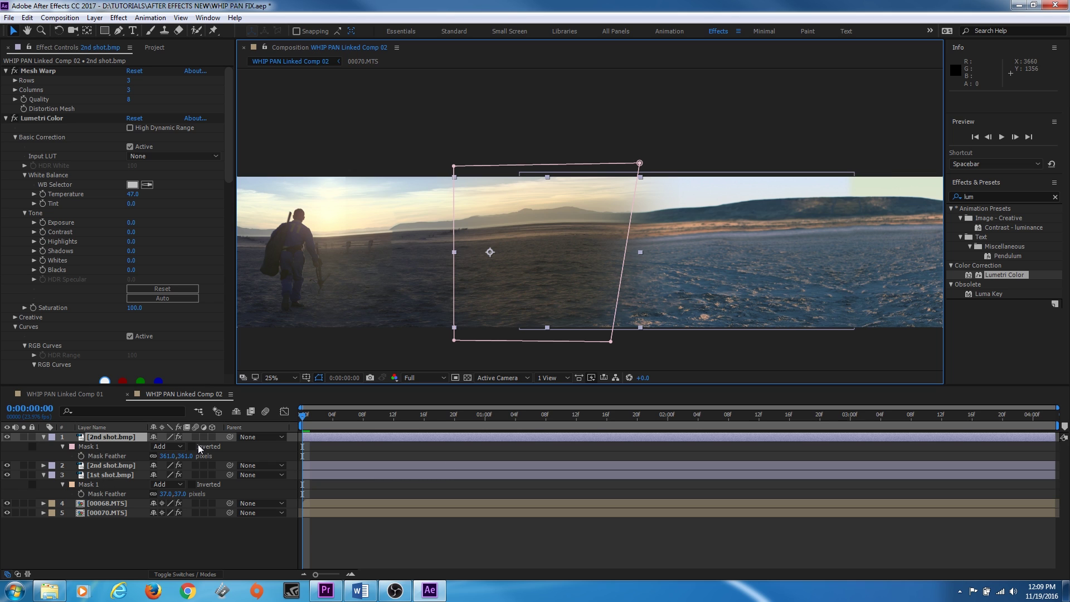
{"action": "key", "text": "ctrl+z"}
{"action": "left_click", "coordinate": [559, 313]}
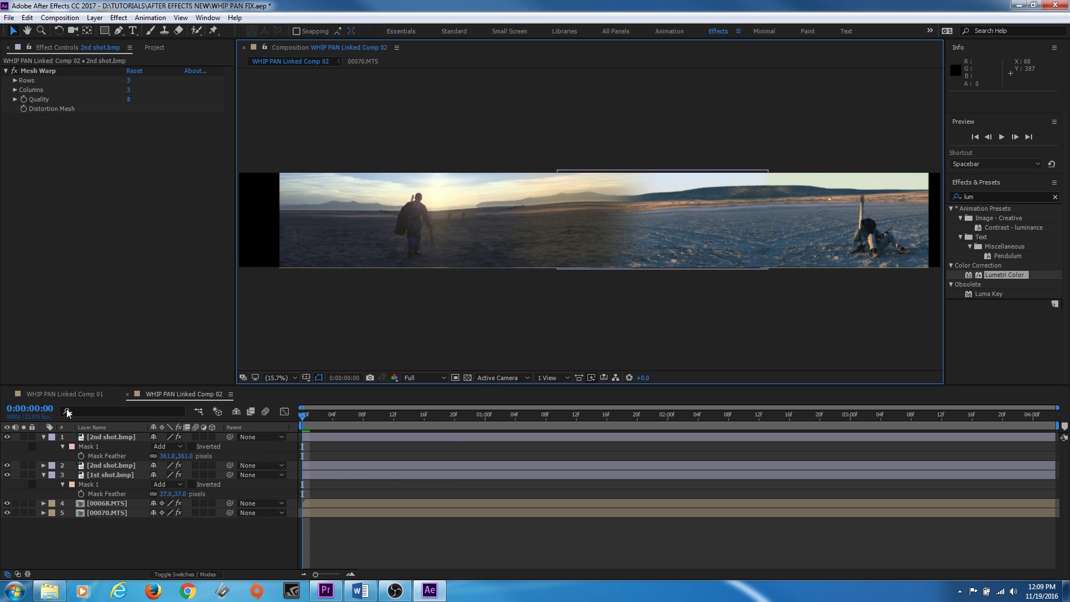
{"action": "left_click", "coordinate": [147, 47]}
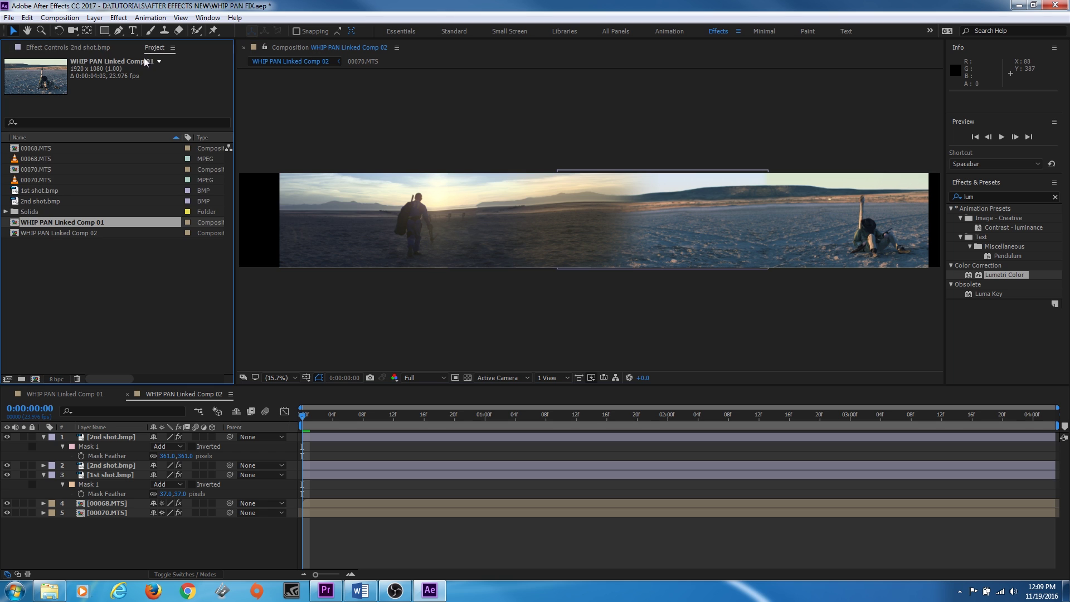
Open WHIP PAN Linked Comp 01 and rename Linked Comp 02 to 'WIDE COMP'
{"action": "double_click", "coordinate": [31, 222]}
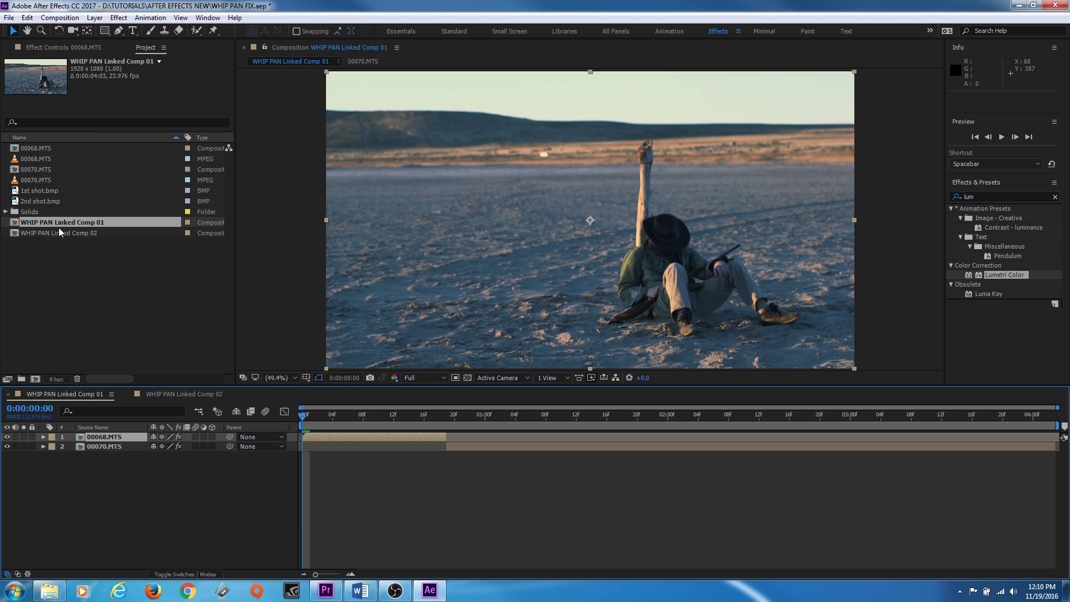
{"action": "left_click", "coordinate": [45, 233]}
{"action": "key", "text": "Return"}
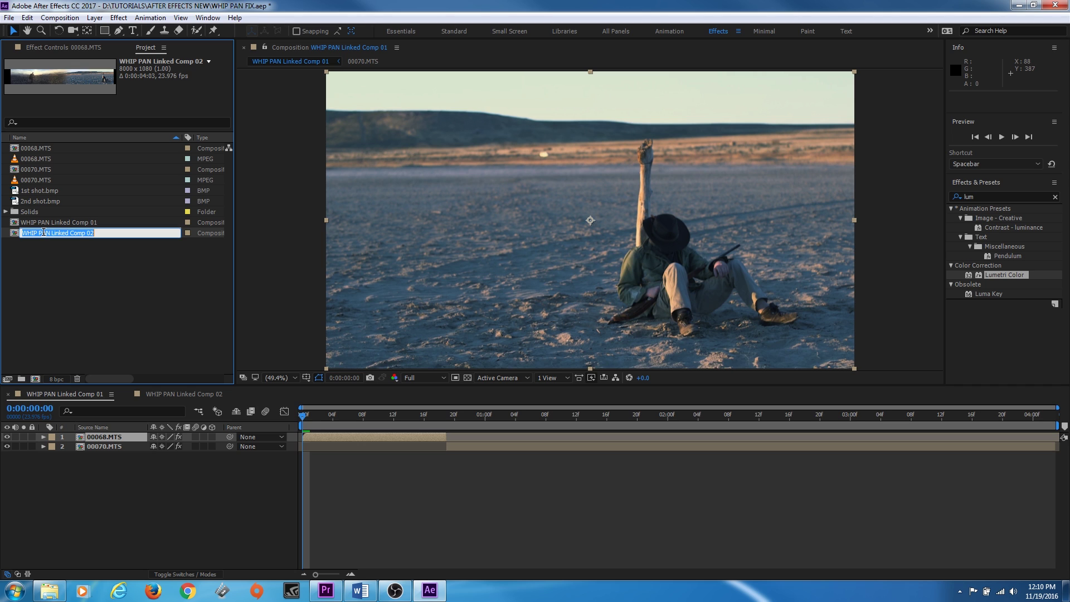
{"action": "type", "text": "WIDE COMP"}
{"action": "key", "text": "Return"}
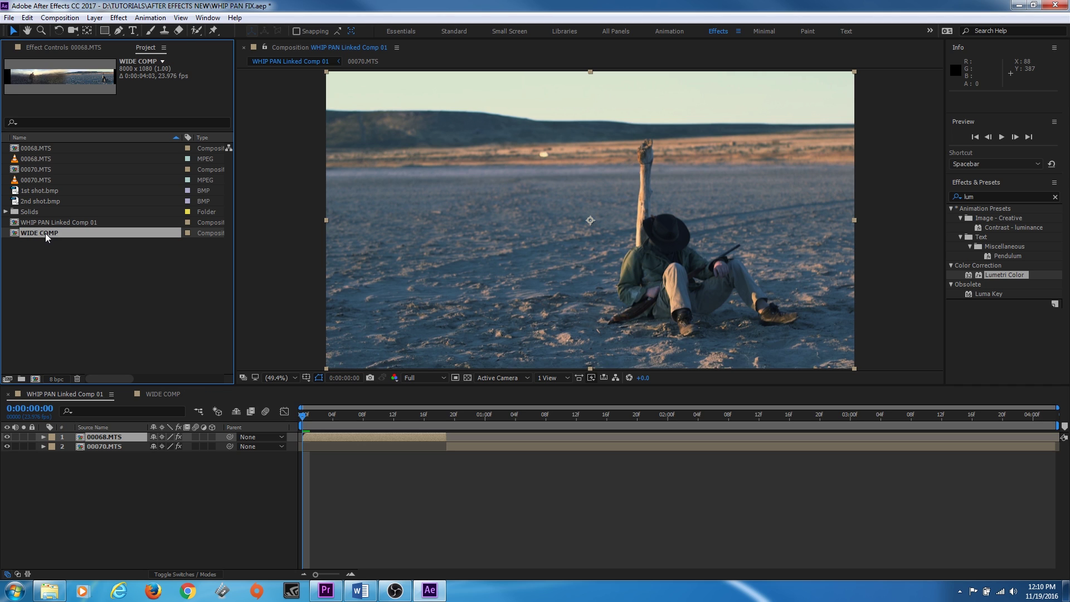
Rename WHIP PAN Linked Comp 01 to 'FINAL COMP' and select both its clip layers
{"action": "left_click", "coordinate": [48, 223]}
{"action": "key", "text": "Return"}
{"action": "type", "text": "FINA"}
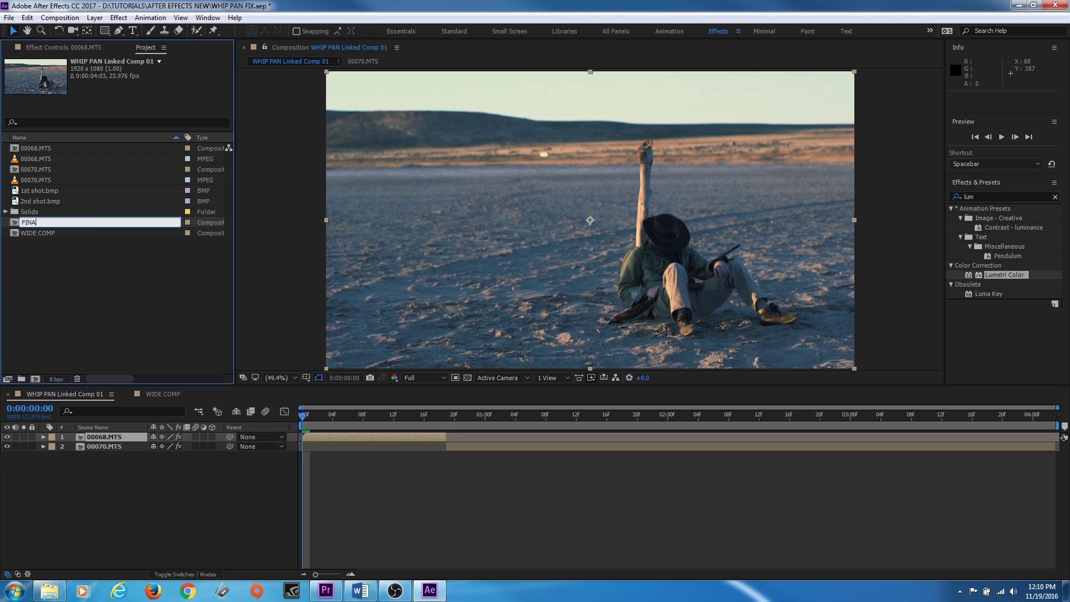
{"action": "type", "text": "L COMP"}
{"action": "key", "text": "Return"}
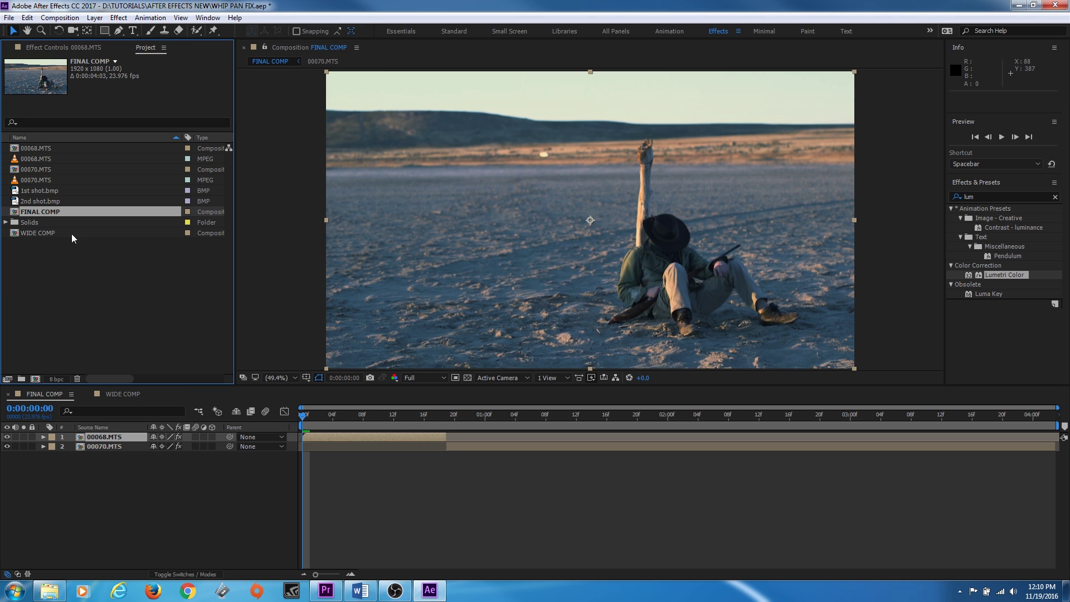
{"action": "left_click", "coordinate": [136, 459]}
{"action": "left_click_drag", "start_coordinate": [136, 459], "coordinate": [102, 437]}
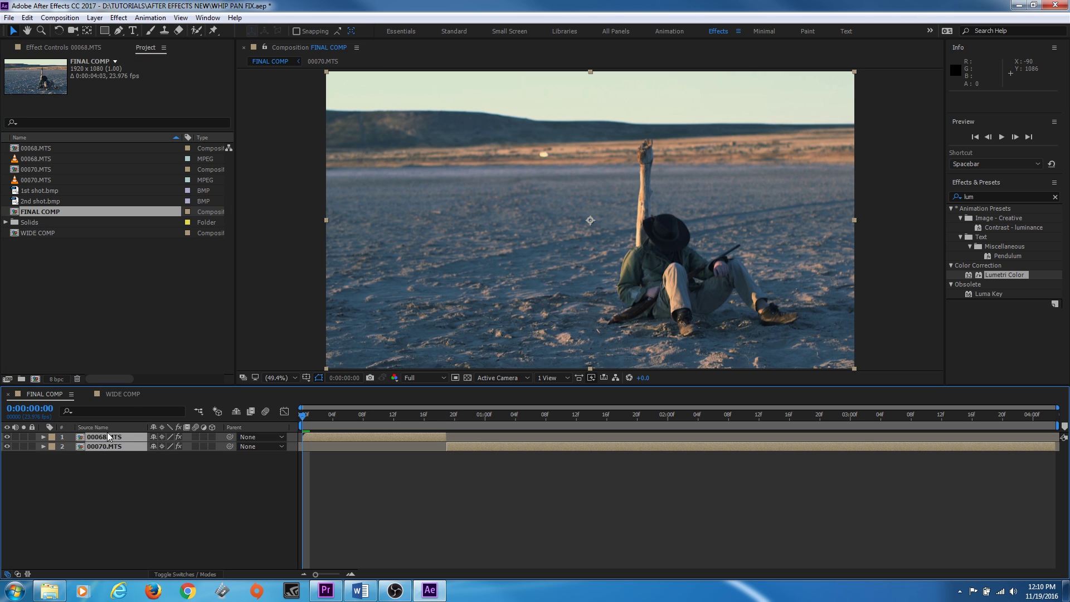
Delete both clips from FINAL COMP, add WIDE COMP, and slide it left to frame the seated man
{"action": "key", "text": "Delete"}
{"action": "left_click_drag", "start_coordinate": [46, 235], "coordinate": [477, 228]}
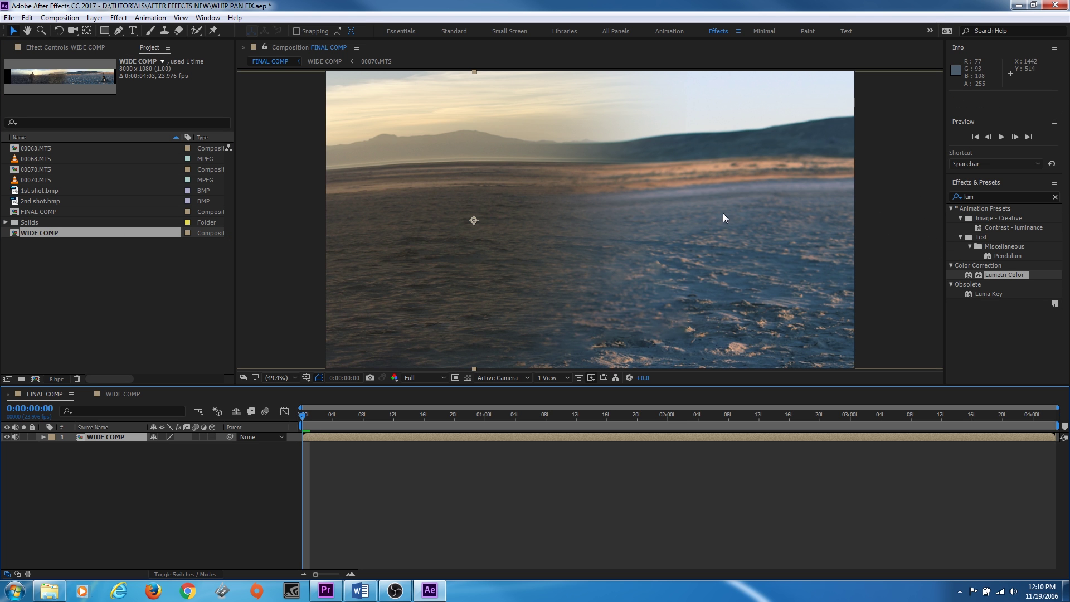
{"action": "left_click_drag", "start_coordinate": [723, 213], "coordinate": [367, 226]}
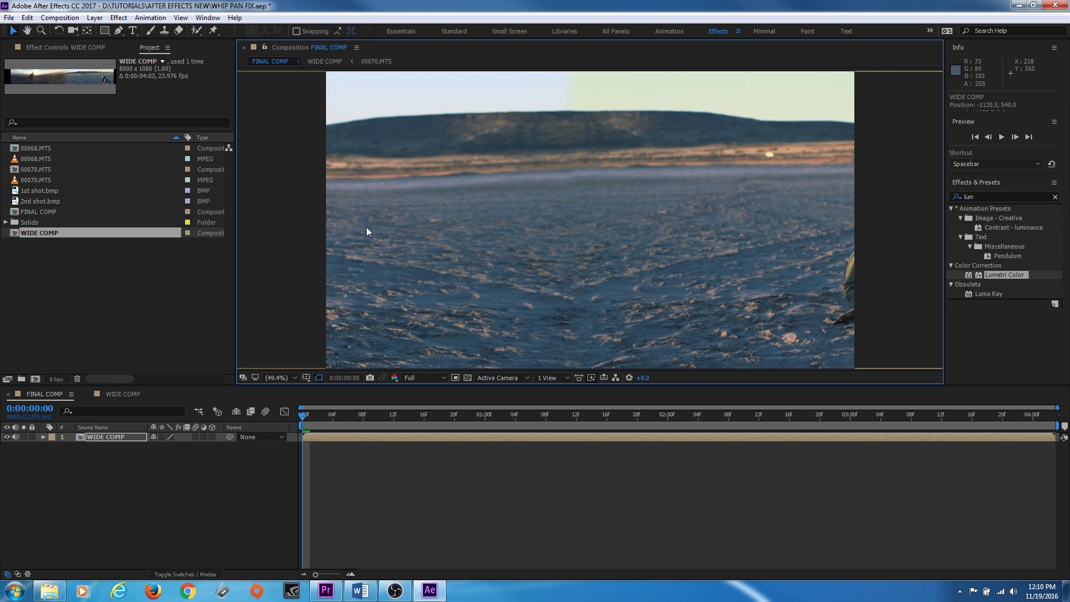
{"action": "left_click_drag", "start_coordinate": [585, 215], "coordinate": [438, 223]}
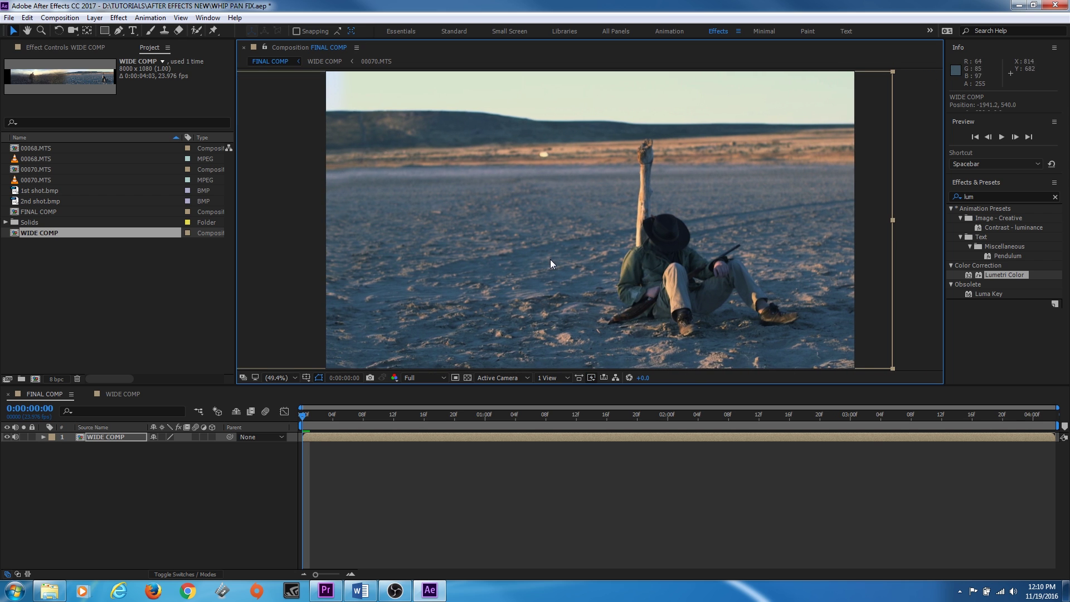
Scale WIDE COMP to 105%, shift it left, and preview to find frame 15
{"action": "key", "text": "s"}
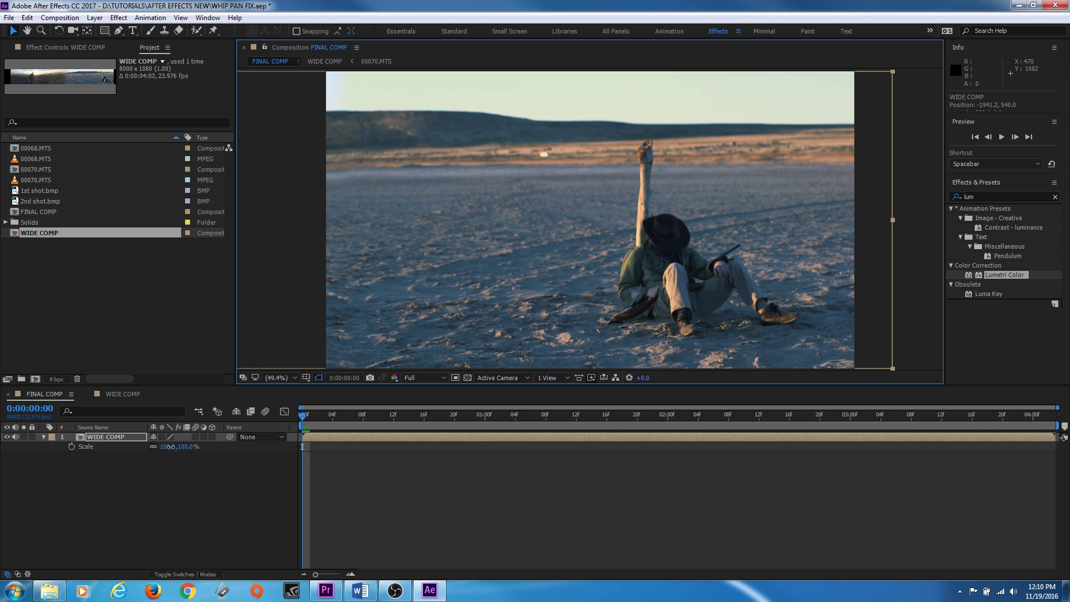
{"action": "left_click", "coordinate": [168, 446]}
{"action": "key", "text": "Return"}
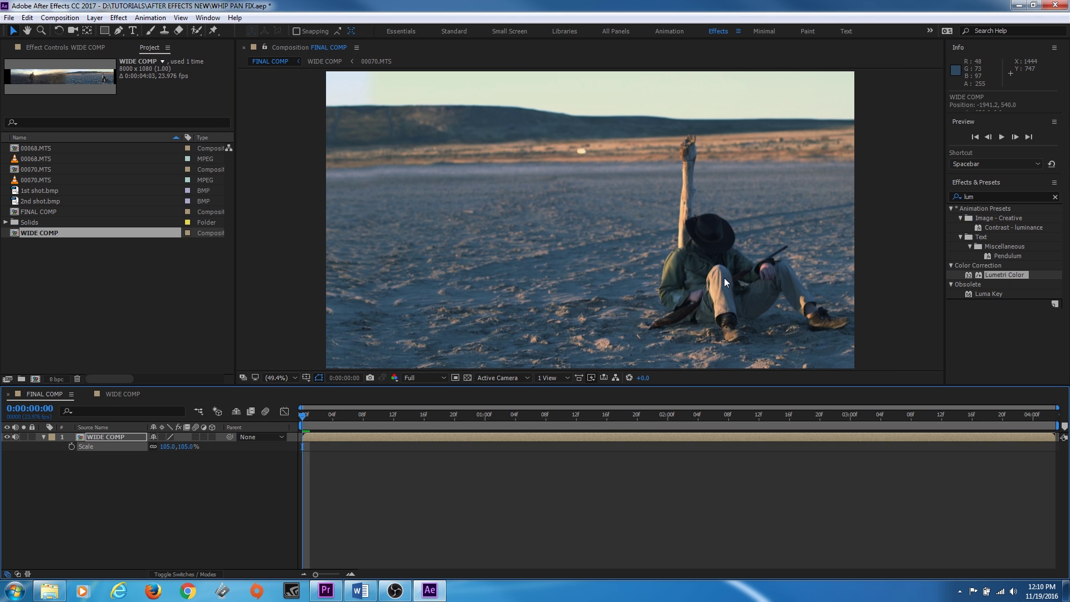
{"action": "left_click_drag", "start_coordinate": [724, 278], "coordinate": [671, 277]}
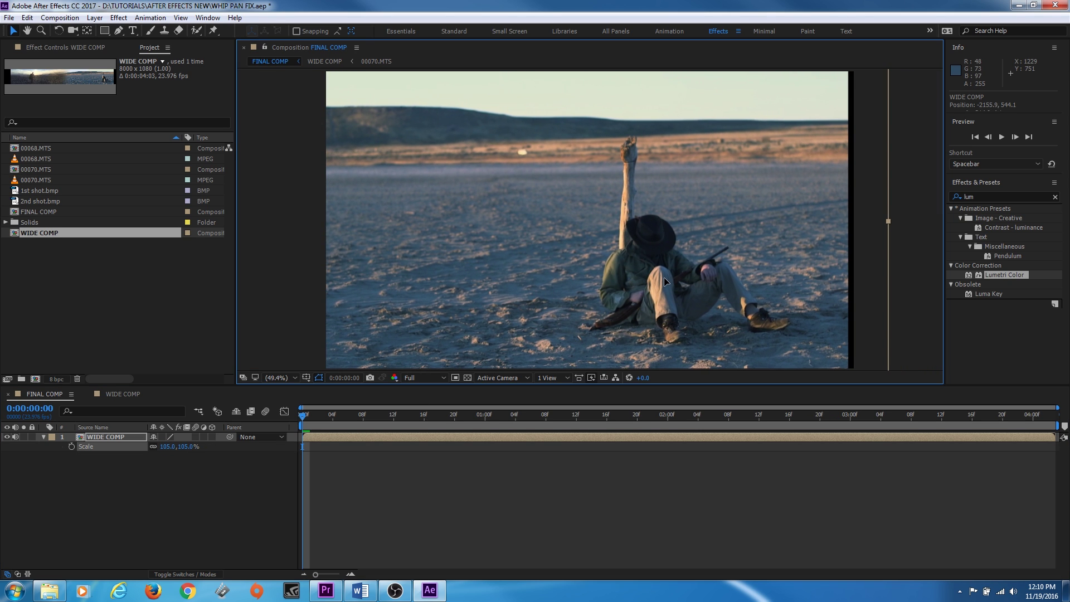
{"action": "key", "text": "space"}
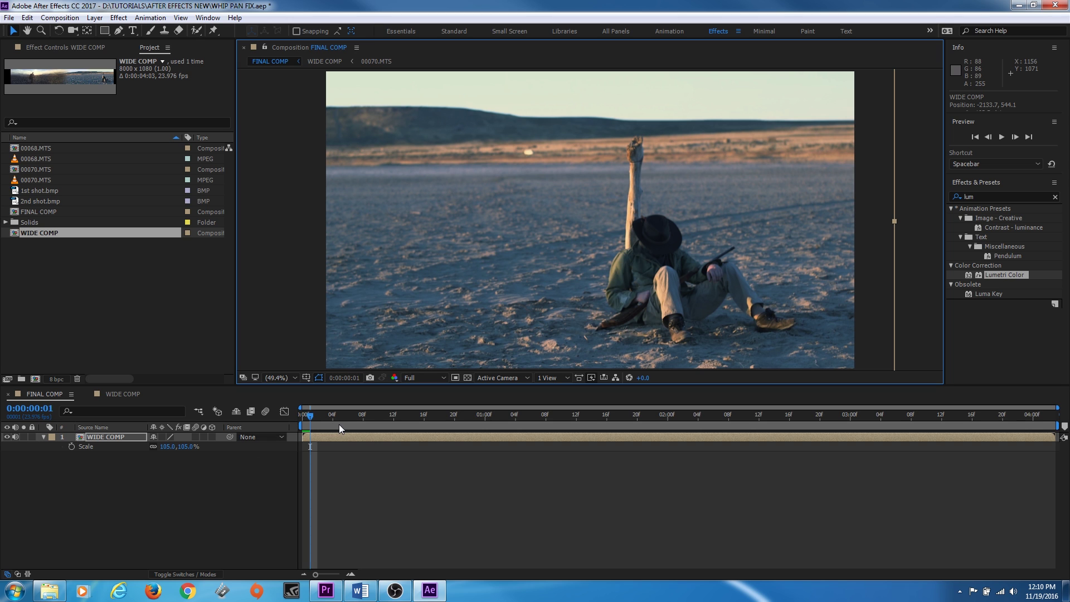
{"action": "key", "text": "Page_Up"}
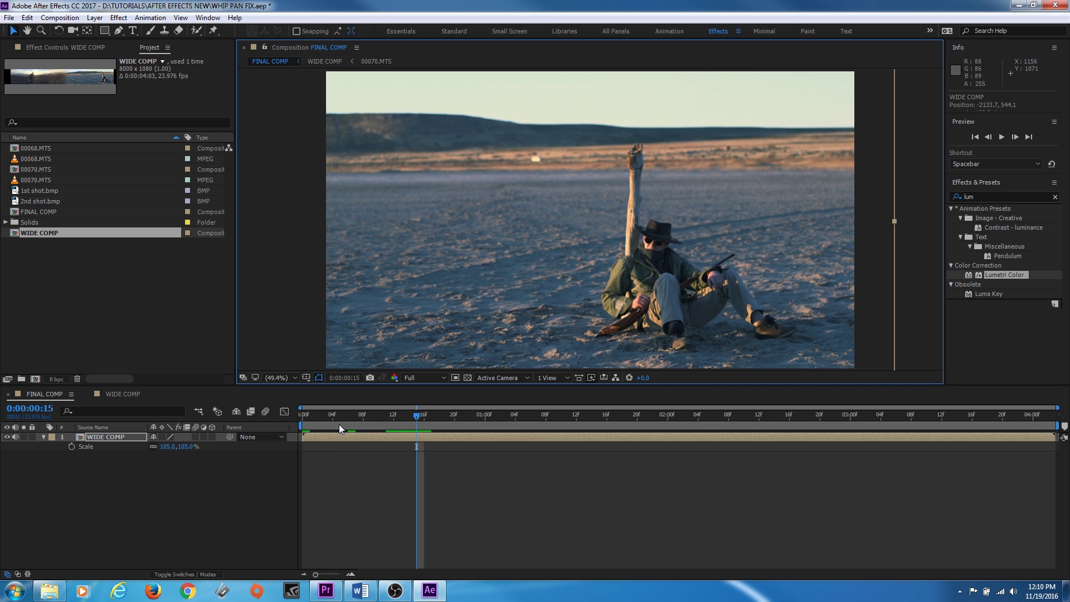
{"action": "key", "text": "Page_Up"}
{"action": "key", "text": "Page_Up"}
{"action": "key", "text": "Page_Up"}
{"action": "key", "text": "Page_Up"}
{"action": "key", "text": "Page_Up"}
{"action": "key", "text": "Page_Down"}
{"action": "key", "text": "Page_Down"}
{"action": "key", "text": "Page_Down"}
{"action": "key", "text": "Page_Down"}
{"action": "key", "text": "Page_Down"}
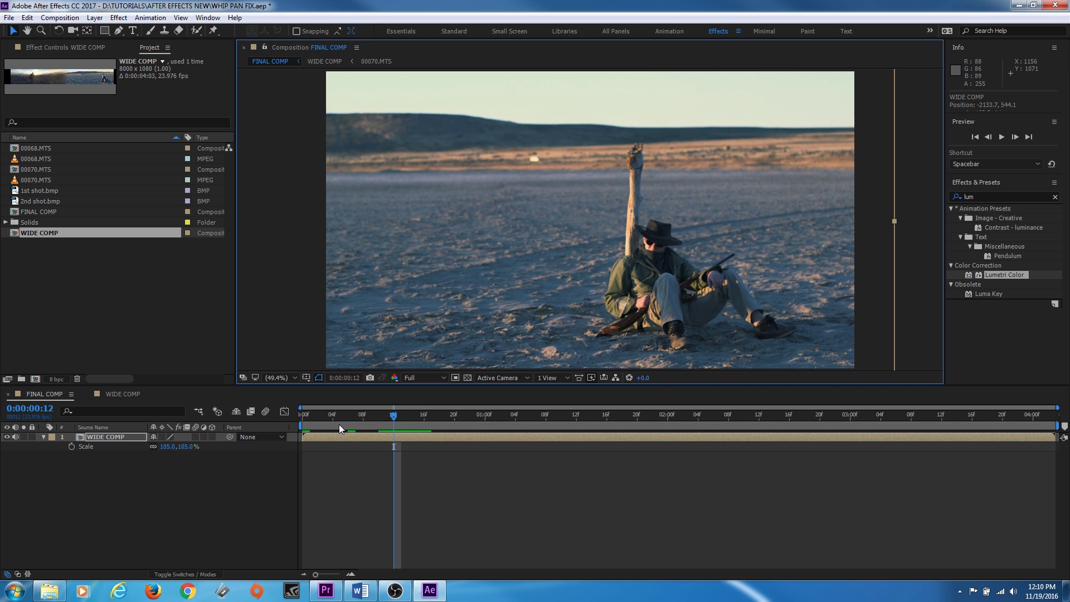
Keyframe Position at frame 15, then slide the panorama to end on the walking man (X ≈ 3718.3)
{"action": "key", "text": "p"}
{"action": "left_click", "coordinate": [70, 446]}
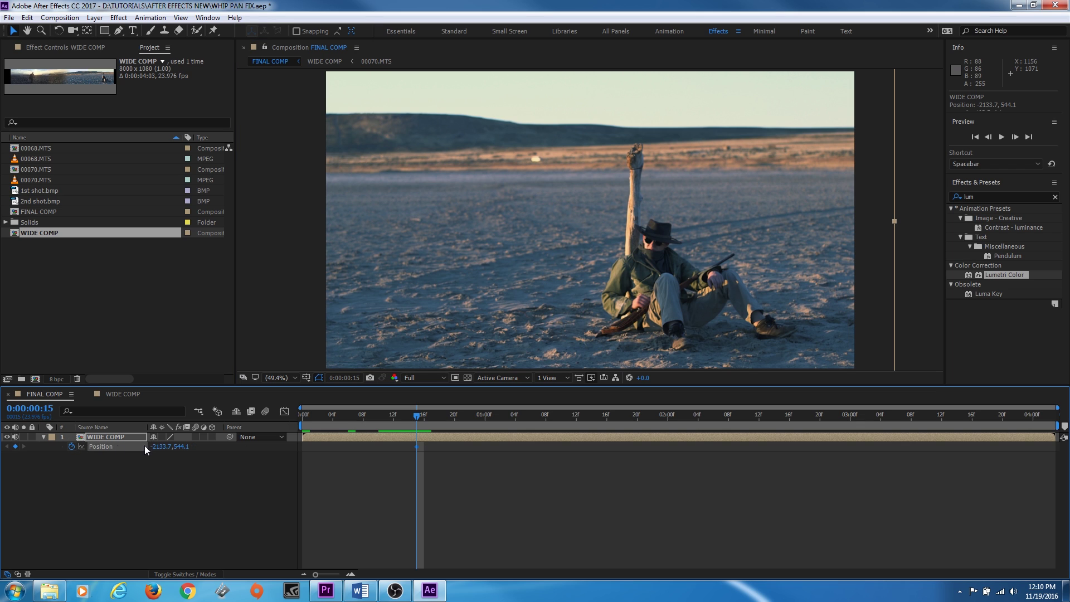
{"action": "key", "text": "space"}
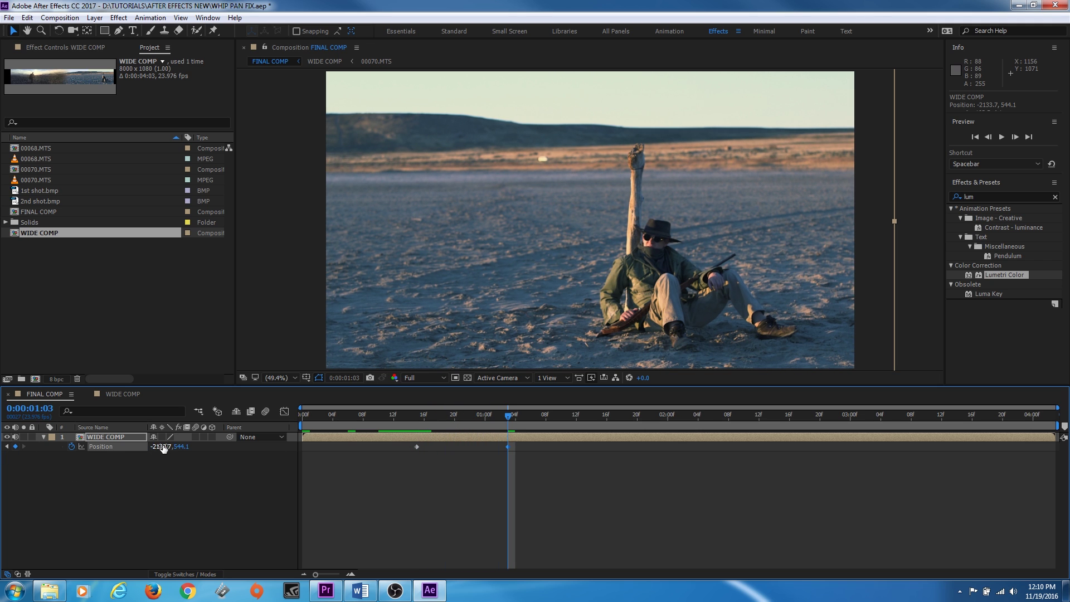
{"action": "left_click_drag", "start_coordinate": [163, 446], "coordinate": [279, 441]}
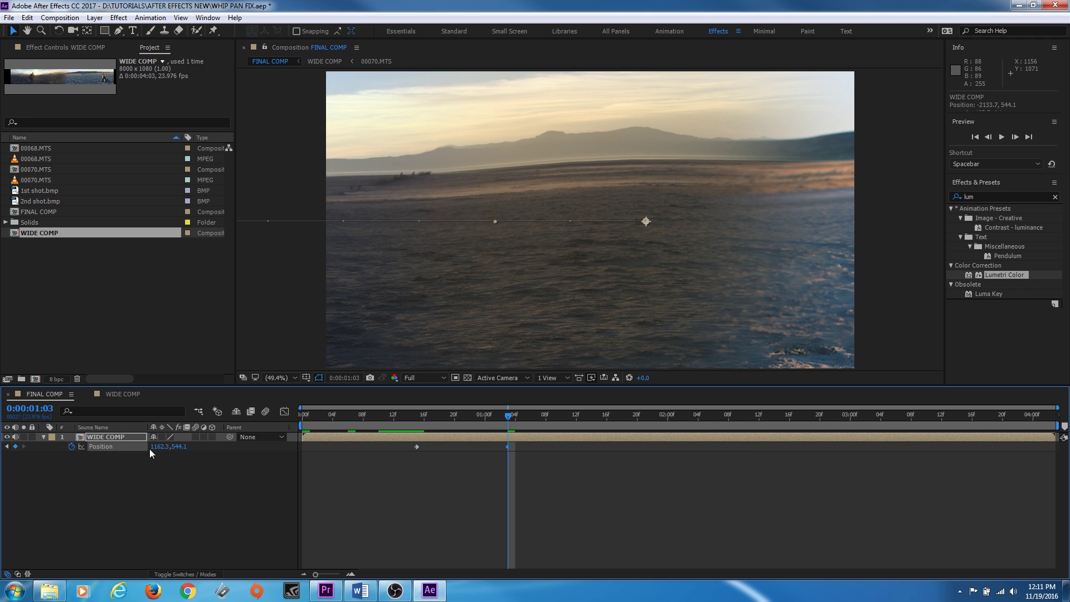
{"action": "left_click_drag", "start_coordinate": [543, 448], "coordinate": [311, 477]}
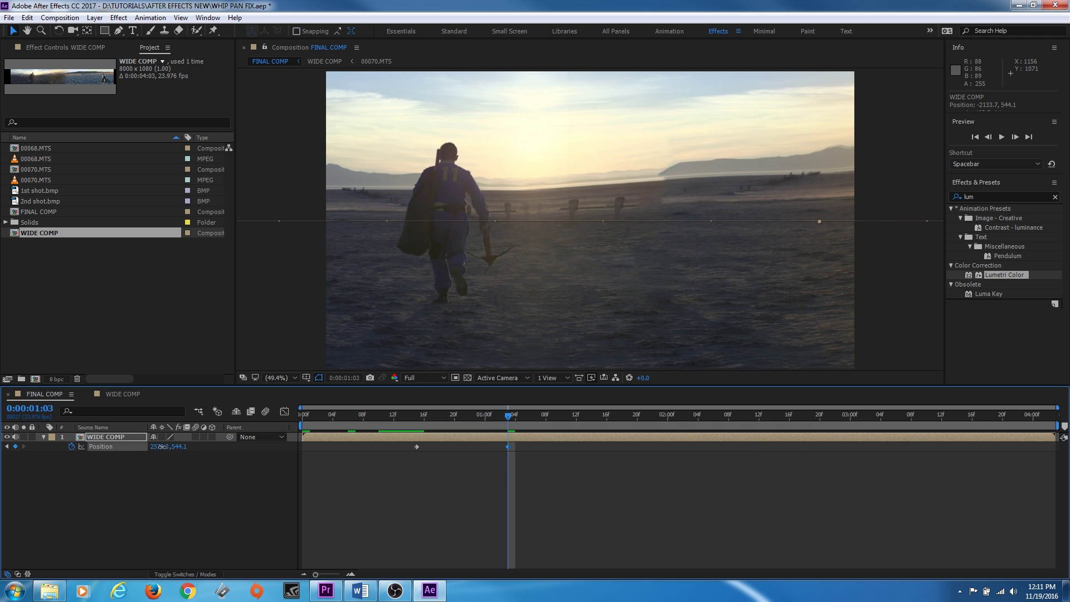
{"action": "left_click_drag", "start_coordinate": [159, 447], "coordinate": [795, 450]}
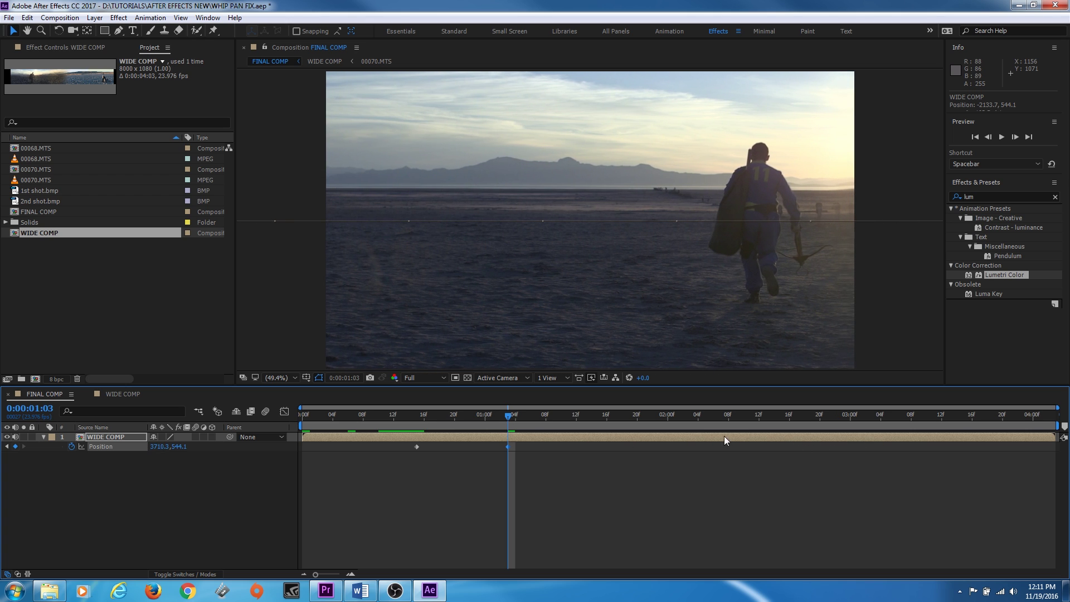
Apply Easy Ease Out to the first Position keyframe and Easy Ease In to the second
{"action": "right_click", "coordinate": [417, 446]}
{"action": "mouse_move", "coordinate": [490, 437]}
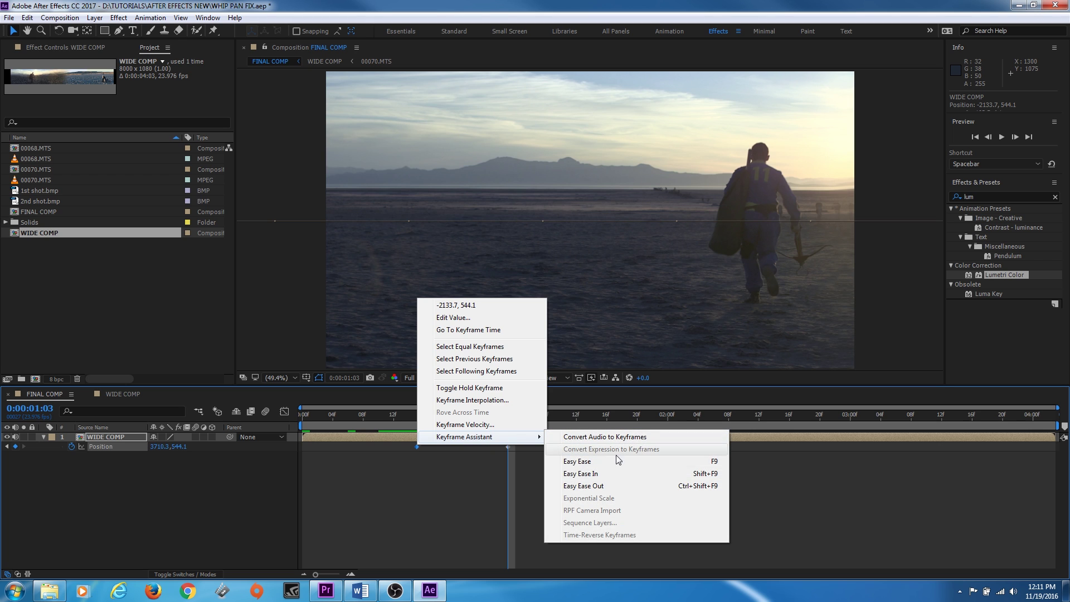
{"action": "left_click", "coordinate": [611, 486]}
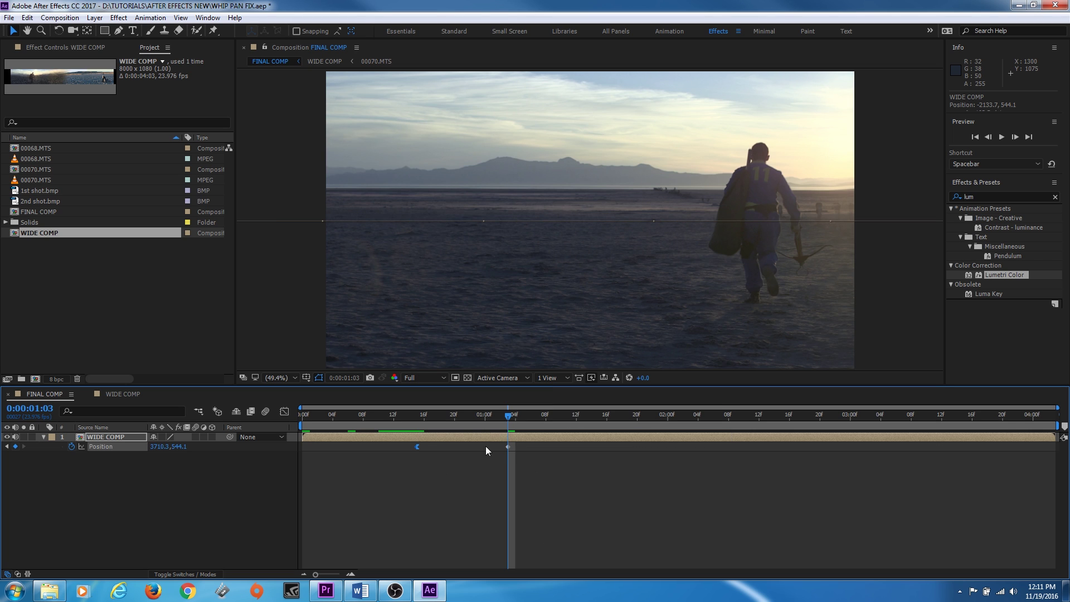
{"action": "right_click", "coordinate": [507, 445]}
{"action": "mouse_move", "coordinate": [546, 439]}
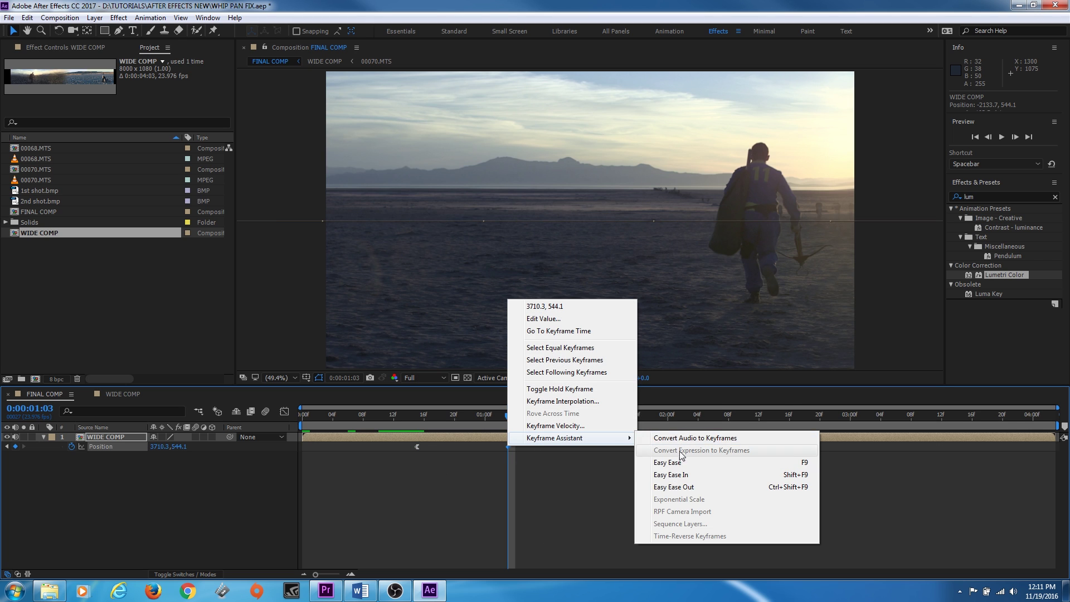
{"action": "left_click", "coordinate": [681, 474]}
{"action": "left_click_drag", "start_coordinate": [490, 421], "coordinate": [417, 420]}
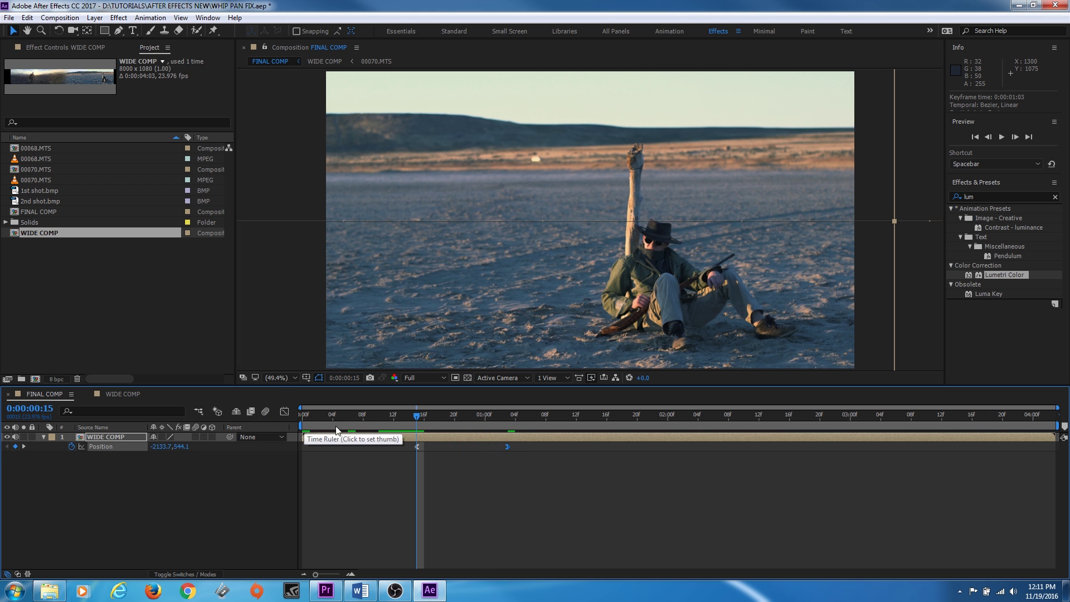
Enable motion blur for the composition and preview the blurred pan
{"action": "key", "text": "space"}
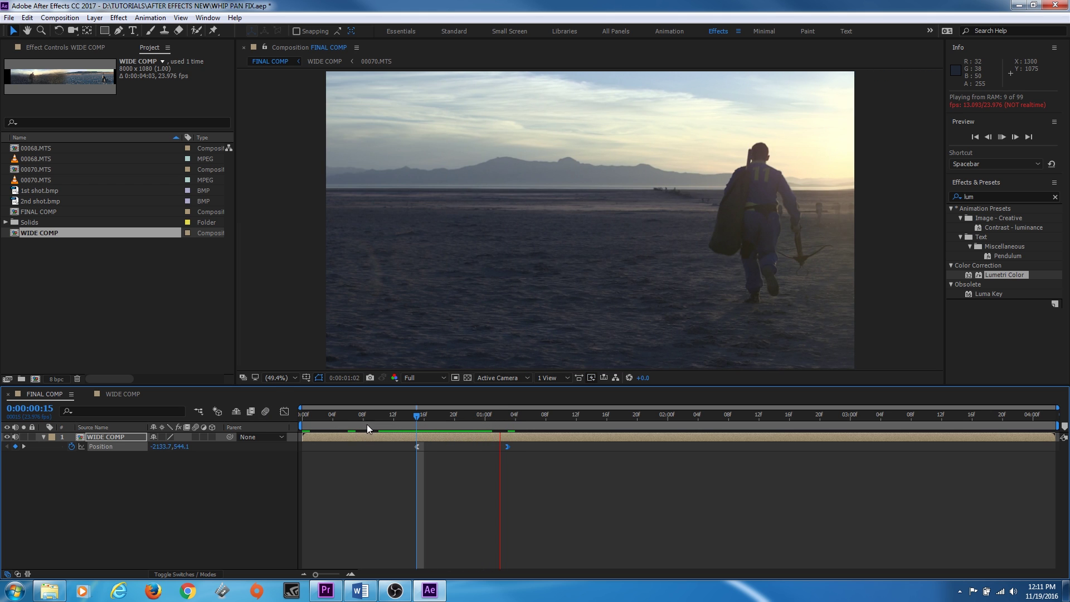
{"action": "left_click_drag", "start_coordinate": [420, 421], "coordinate": [409, 422]}
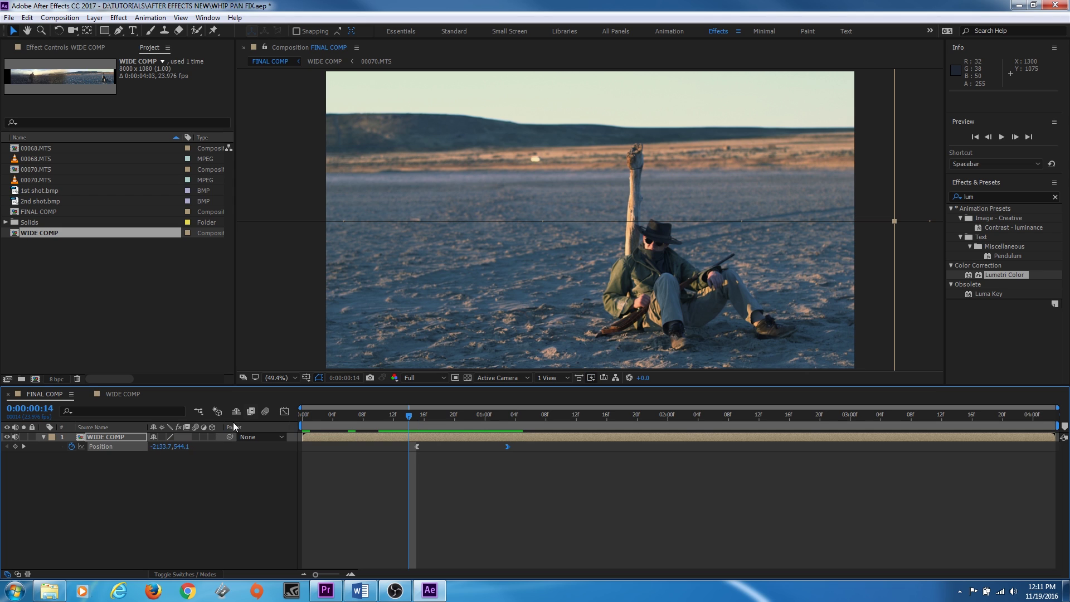
{"action": "left_click", "coordinate": [267, 412]}
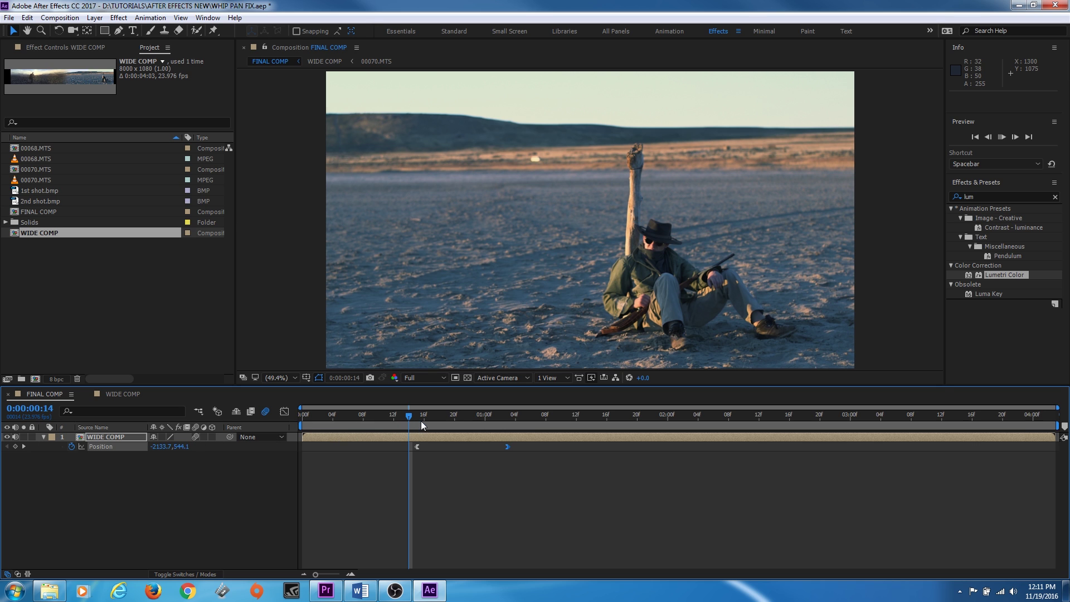
{"action": "key", "text": "space"}
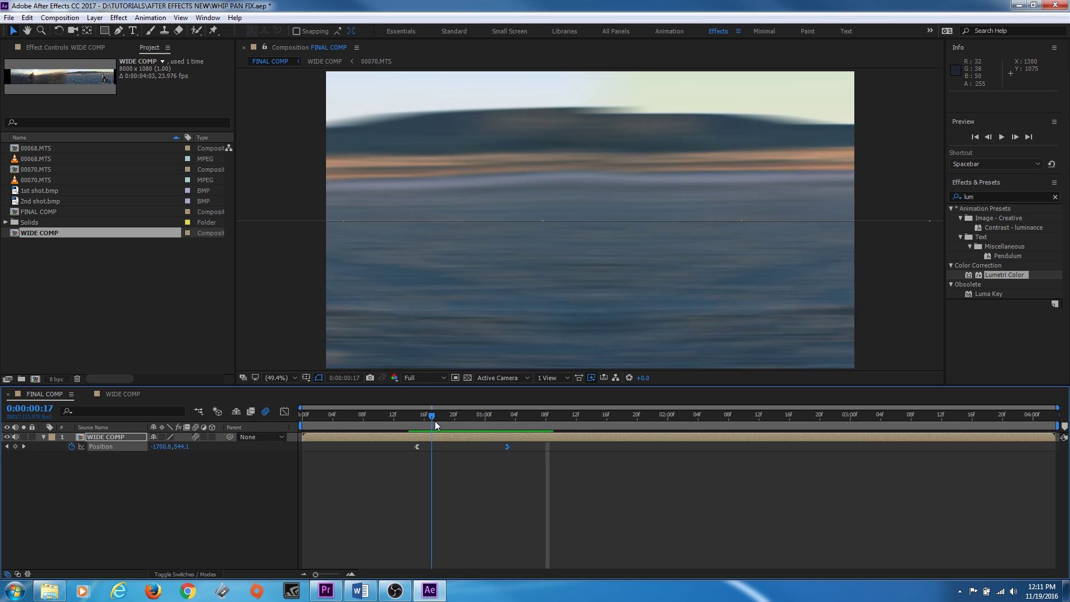
Move the second Position keyframe later to about 0:00:01:08 and replay the pan
{"action": "left_click", "coordinate": [416, 424]}
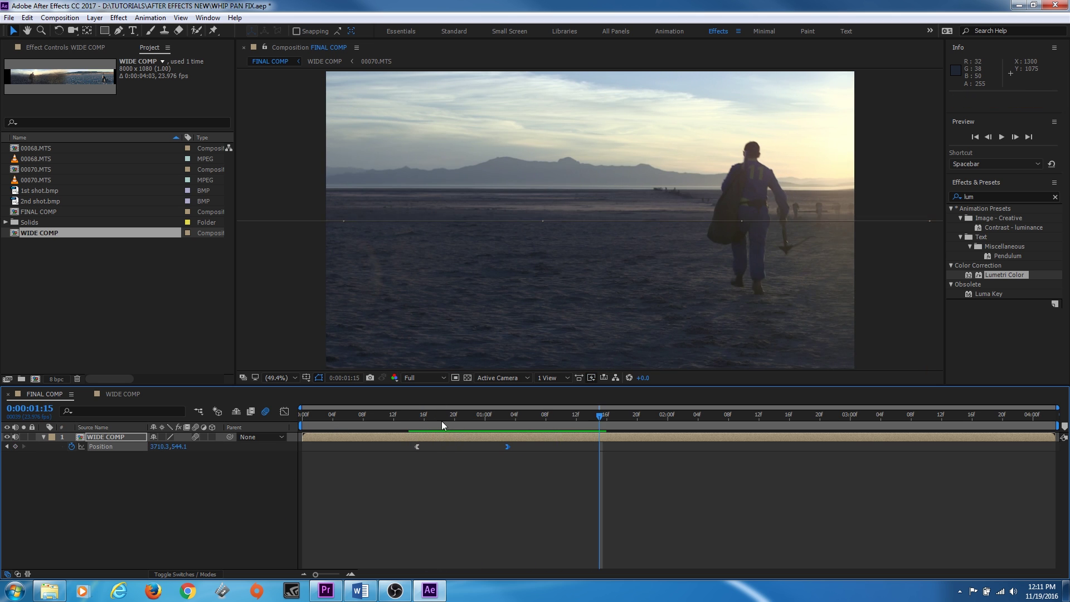
{"action": "left_click", "coordinate": [409, 425]}
{"action": "key", "text": "space"}
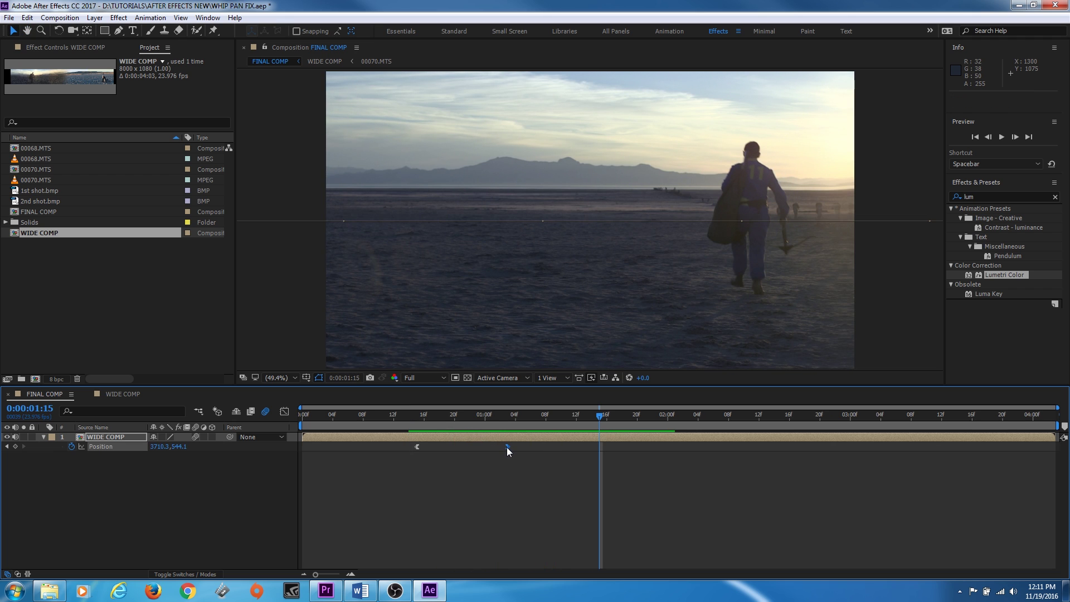
{"action": "left_click_drag", "start_coordinate": [507, 446], "coordinate": [545, 447]}
{"action": "key", "text": "space"}
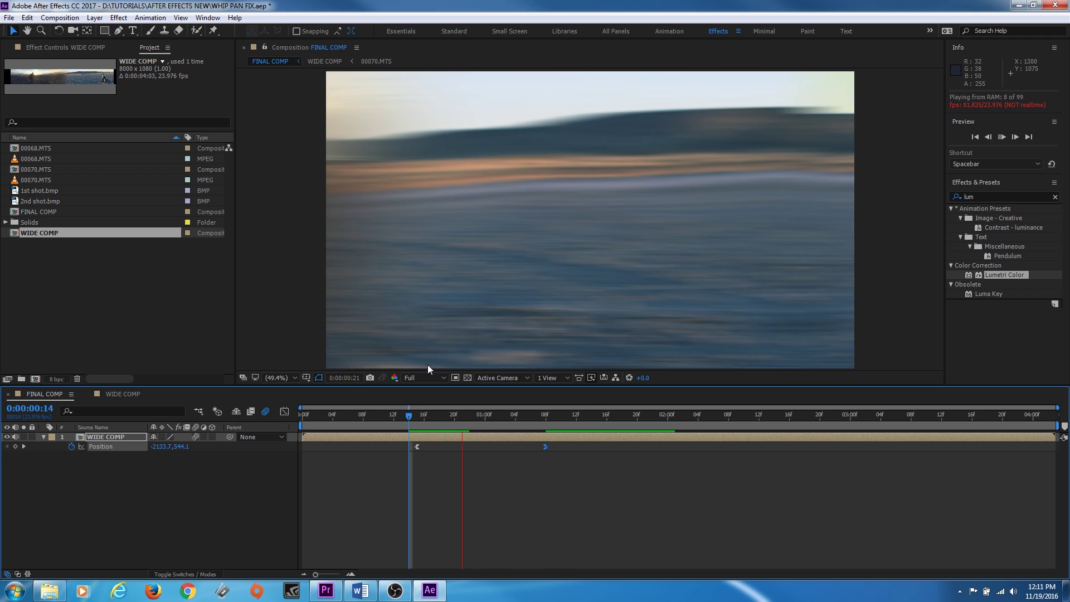
{"action": "key", "text": "Page_Down"}
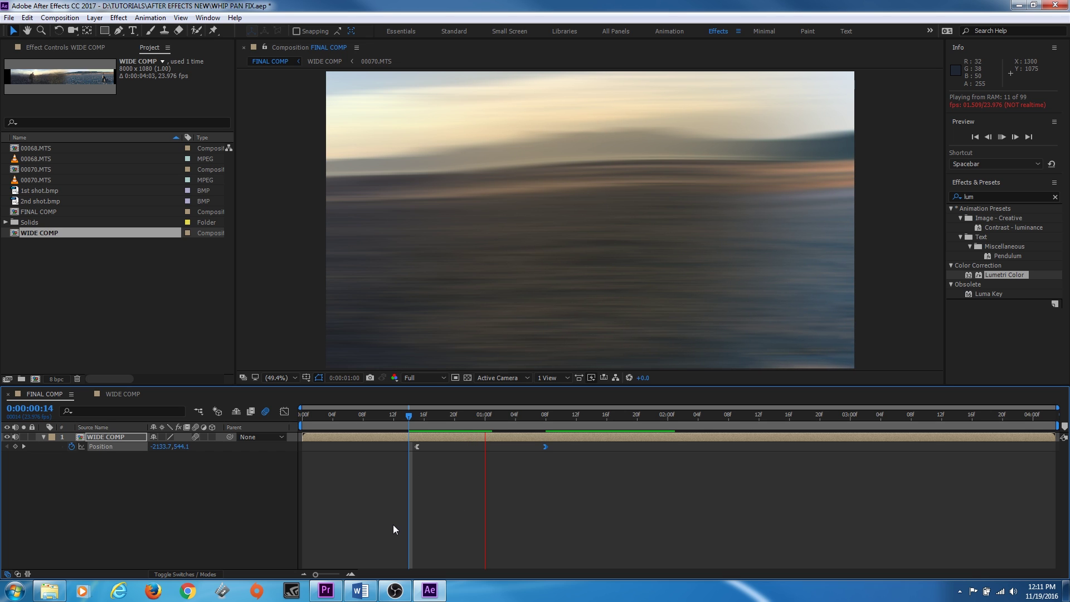
{"action": "key", "text": "space"}
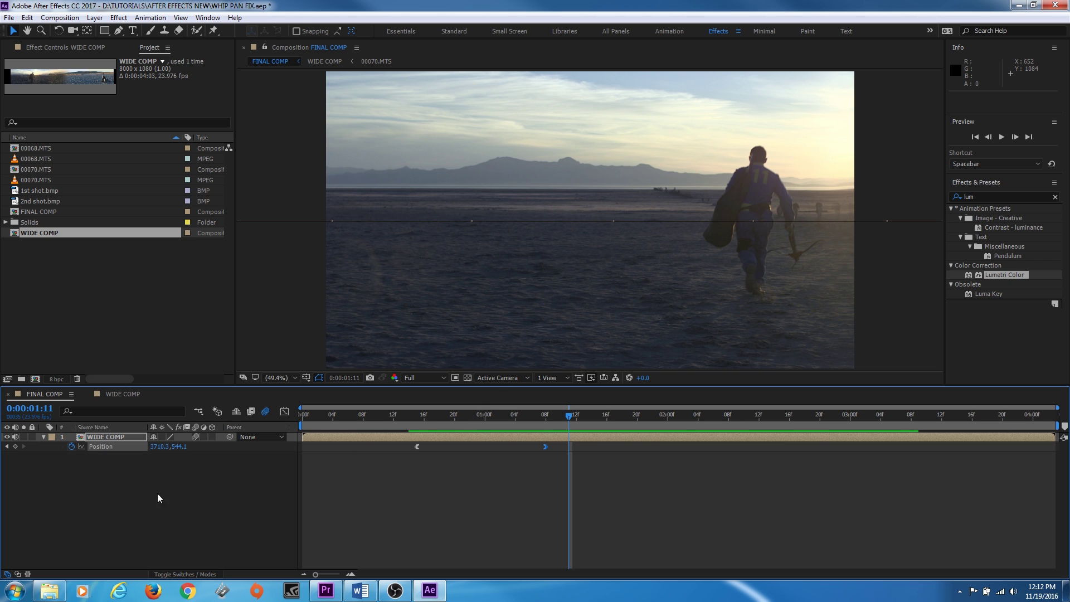
Open WIDE COMP and collapse the masked layers' properties
{"action": "double_click", "coordinate": [80, 439]}
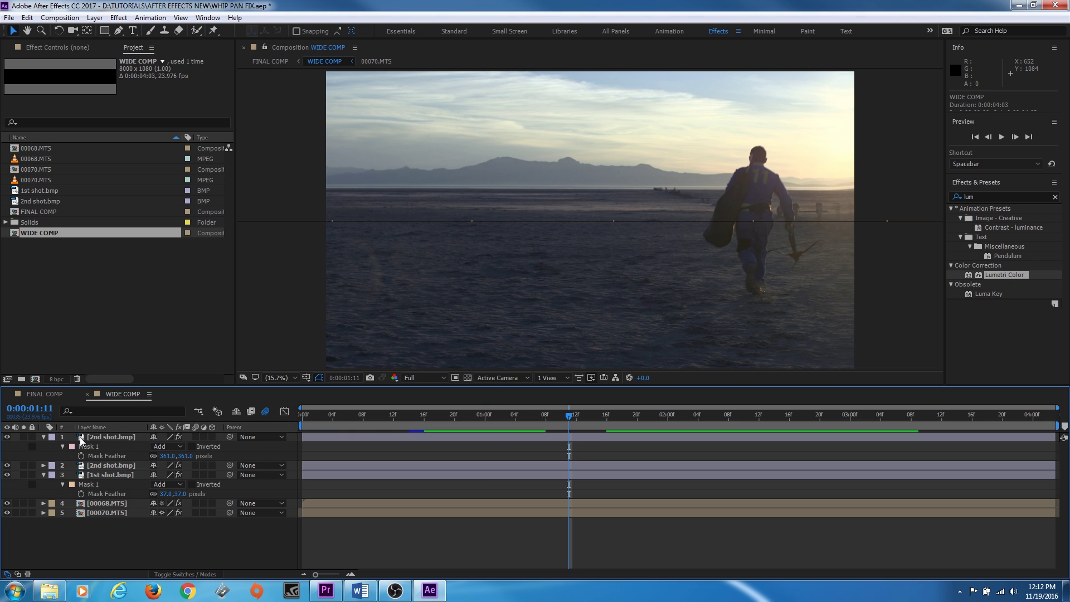
{"action": "left_click", "coordinate": [43, 437]}
{"action": "left_click", "coordinate": [44, 455]}
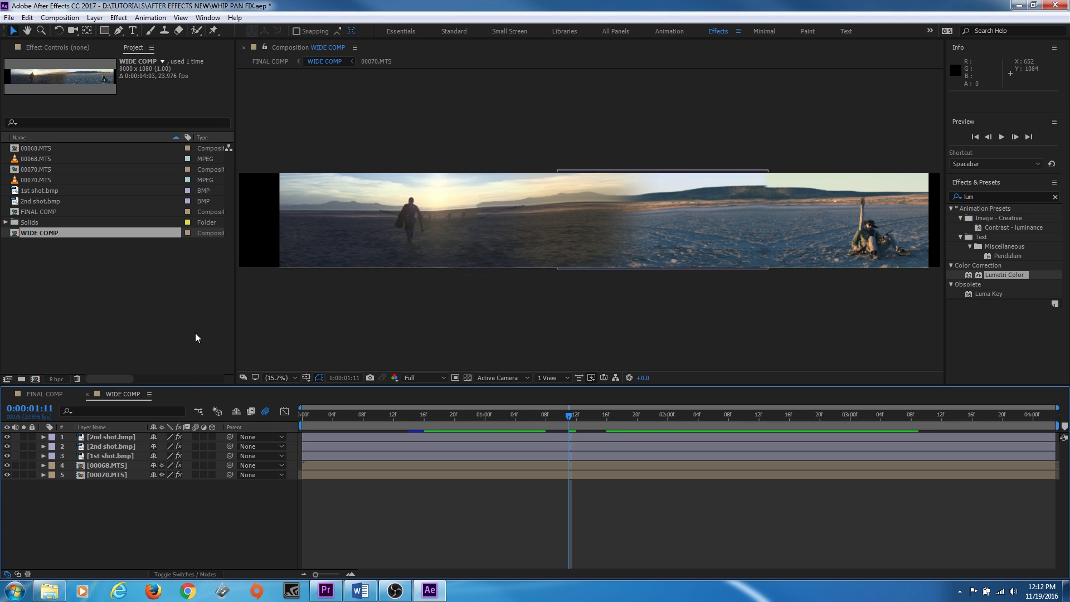
Create a full-size 8000 x 1080 black solid, Black Solid 1, in WIDE COMP
{"action": "left_click", "coordinate": [94, 17]}
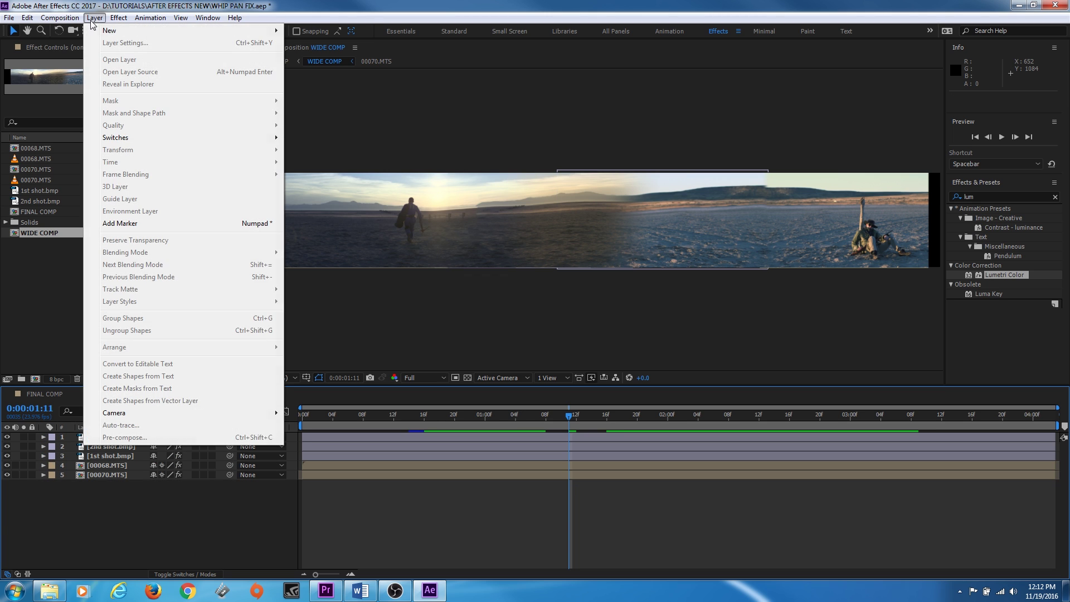
{"action": "mouse_move", "coordinate": [135, 32]}
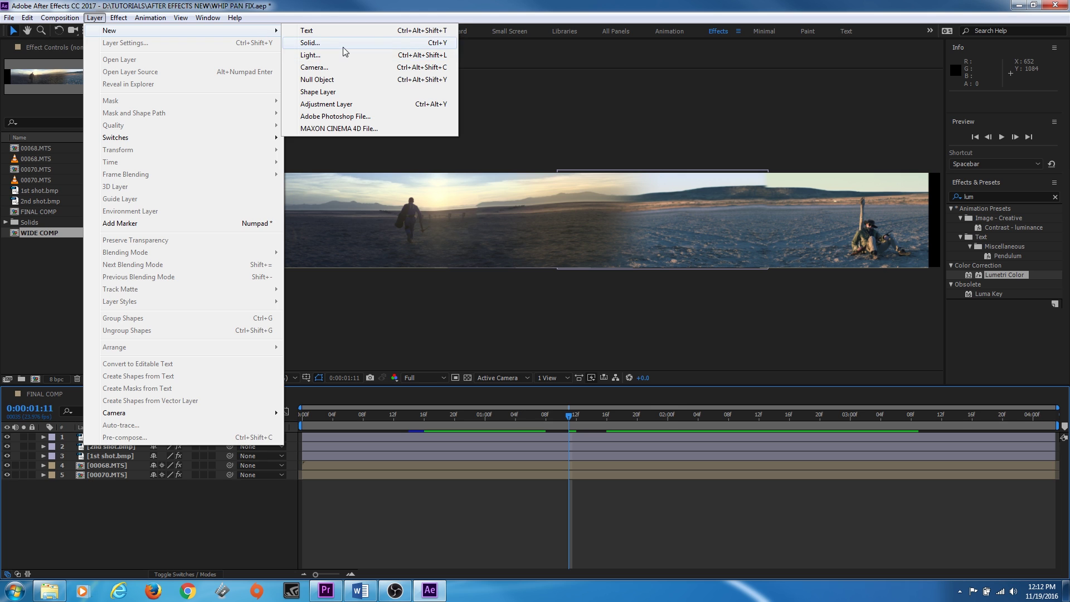
{"action": "left_click", "coordinate": [340, 43]}
{"action": "left_click", "coordinate": [529, 362]}
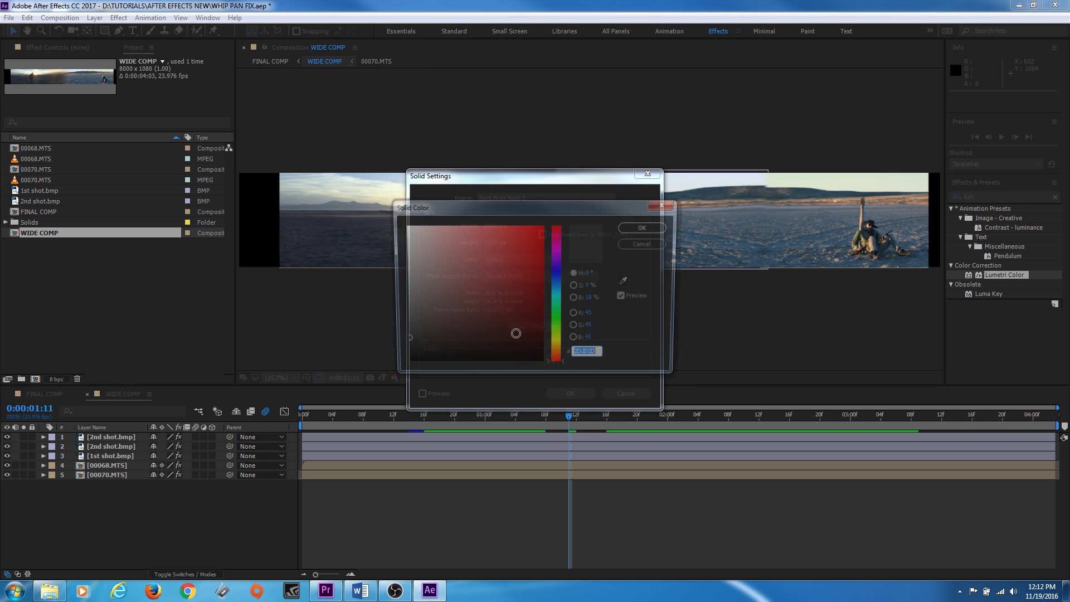
{"action": "left_click", "coordinate": [633, 225]}
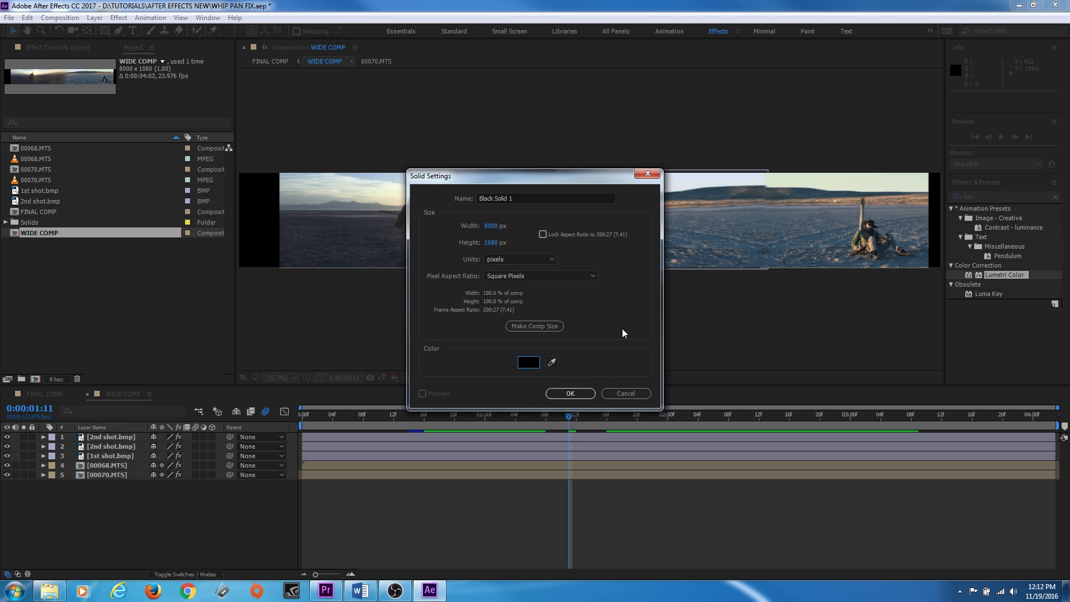
{"action": "left_click", "coordinate": [570, 393]}
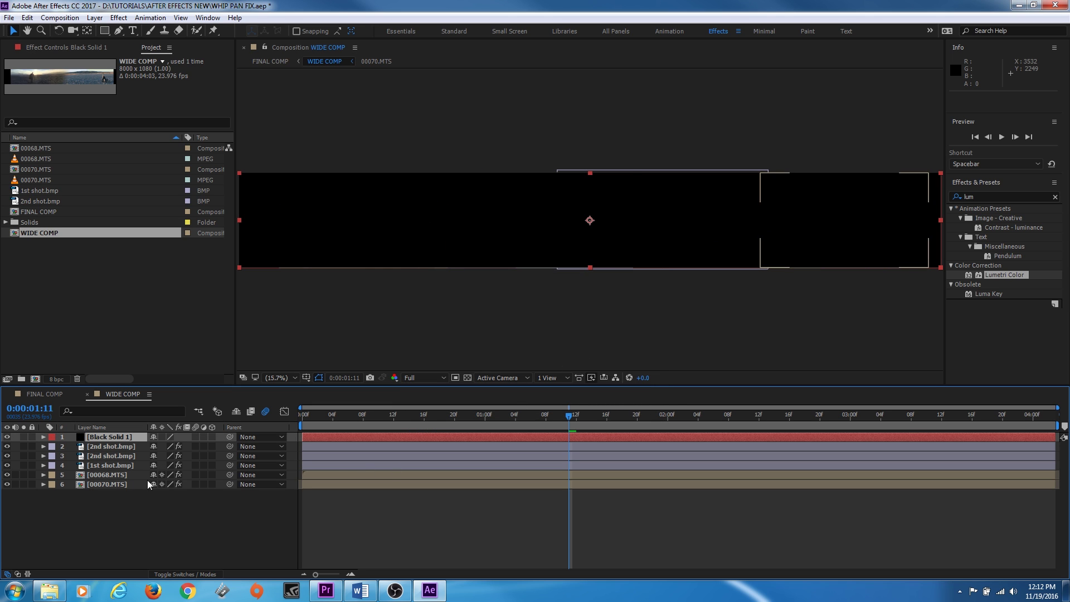
{"action": "key", "text": "ctrl+5"}
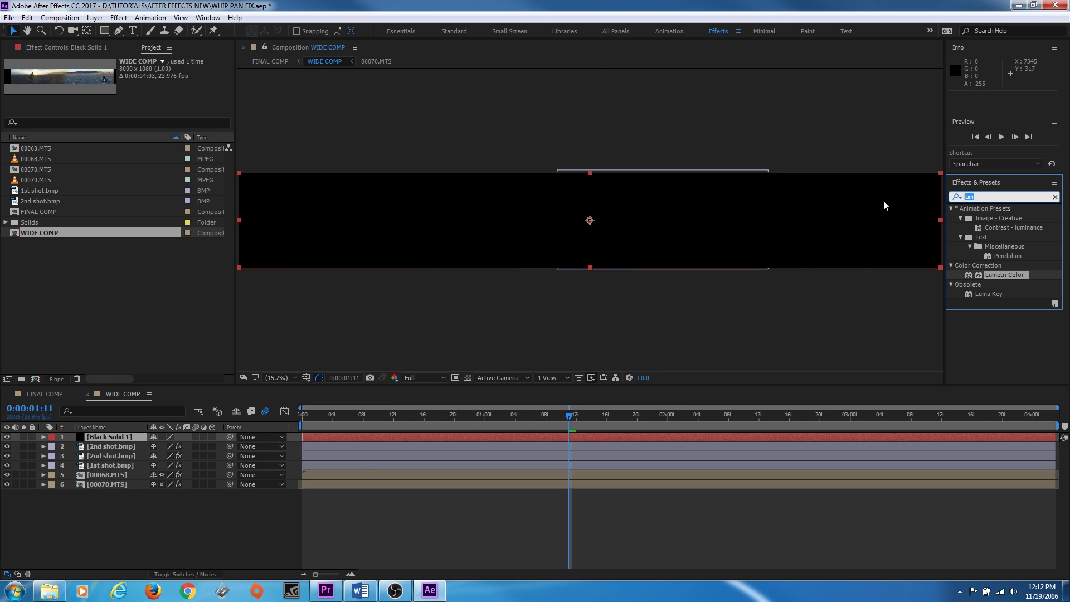
Apply Lens Flare to Black Solid 1 and set its blending mode to Screen
{"action": "type", "text": "lens"}
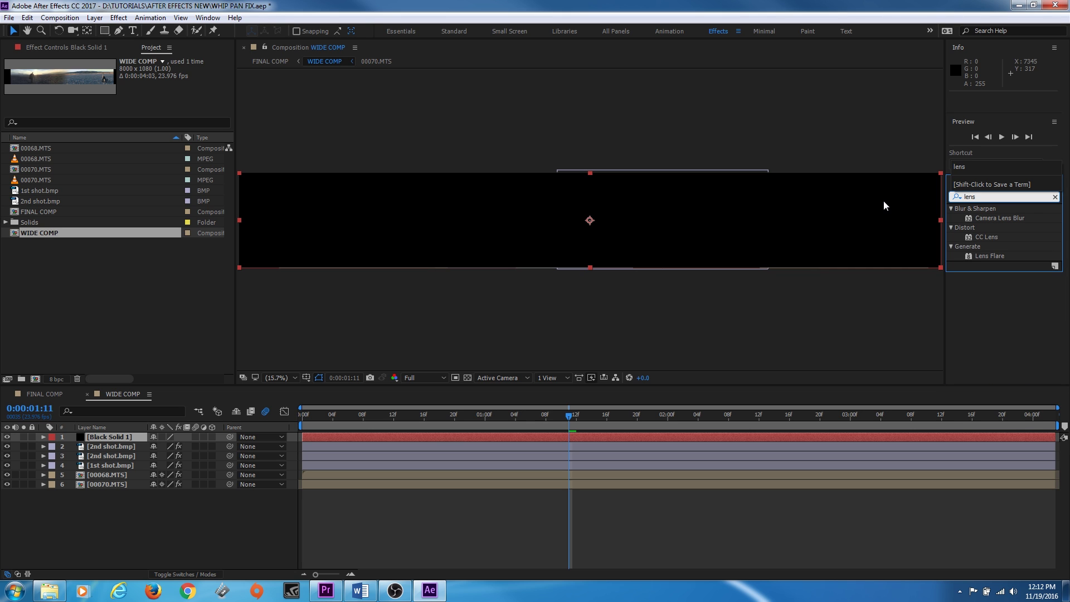
{"action": "left_click_drag", "start_coordinate": [968, 254], "coordinate": [503, 208]}
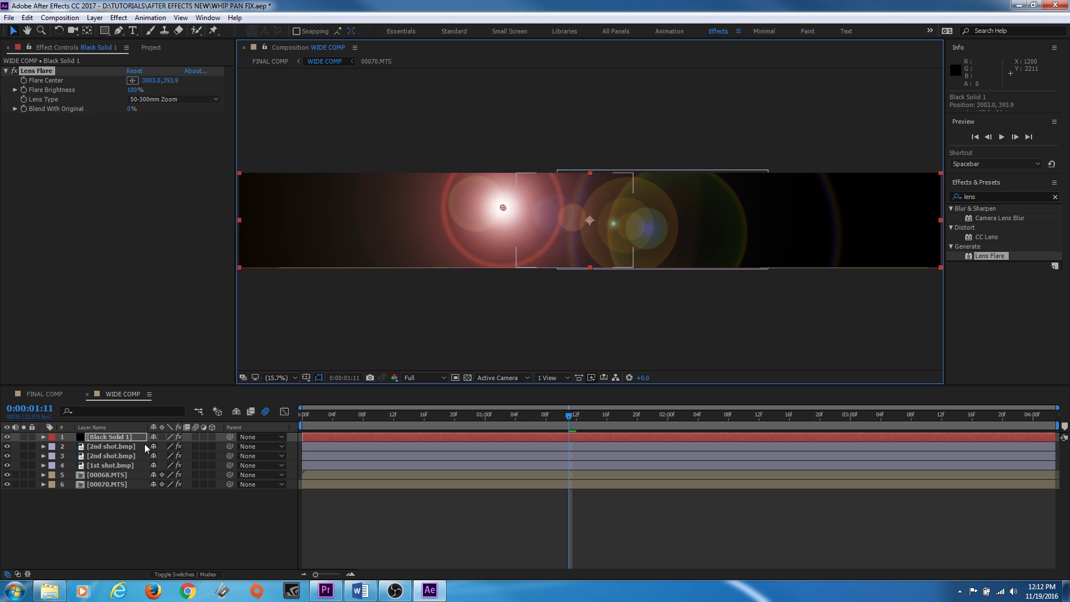
{"action": "left_click", "coordinate": [180, 575]}
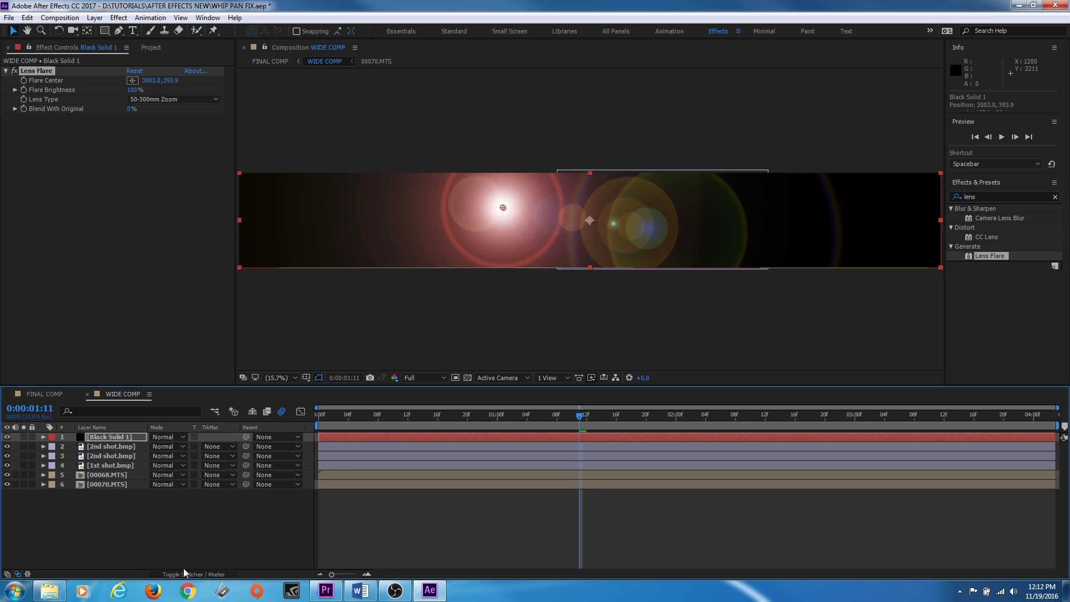
{"action": "left_click", "coordinate": [170, 438]}
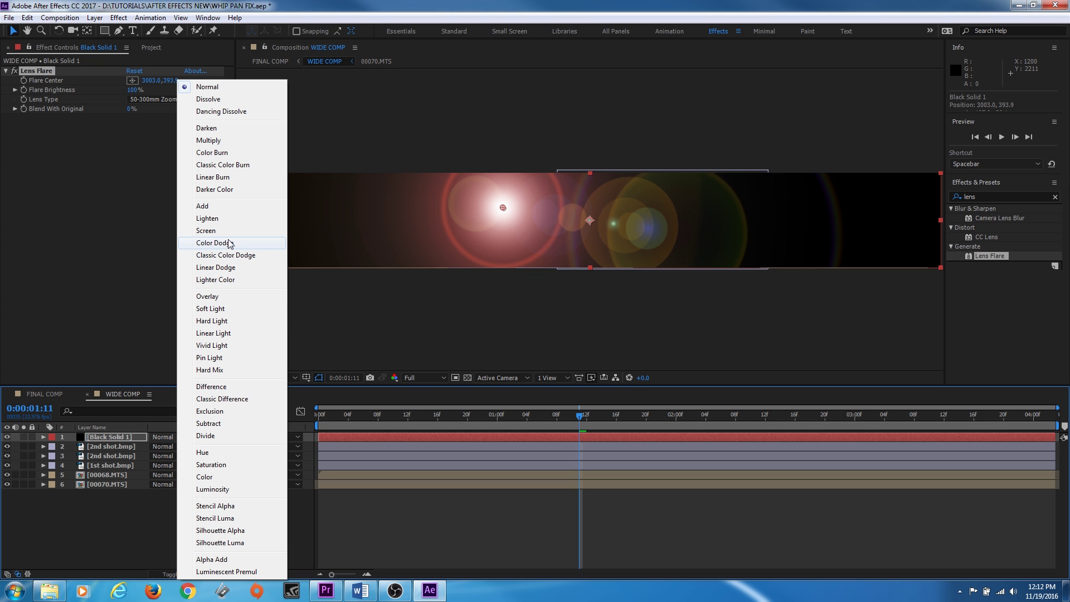
{"action": "left_click", "coordinate": [209, 230]}
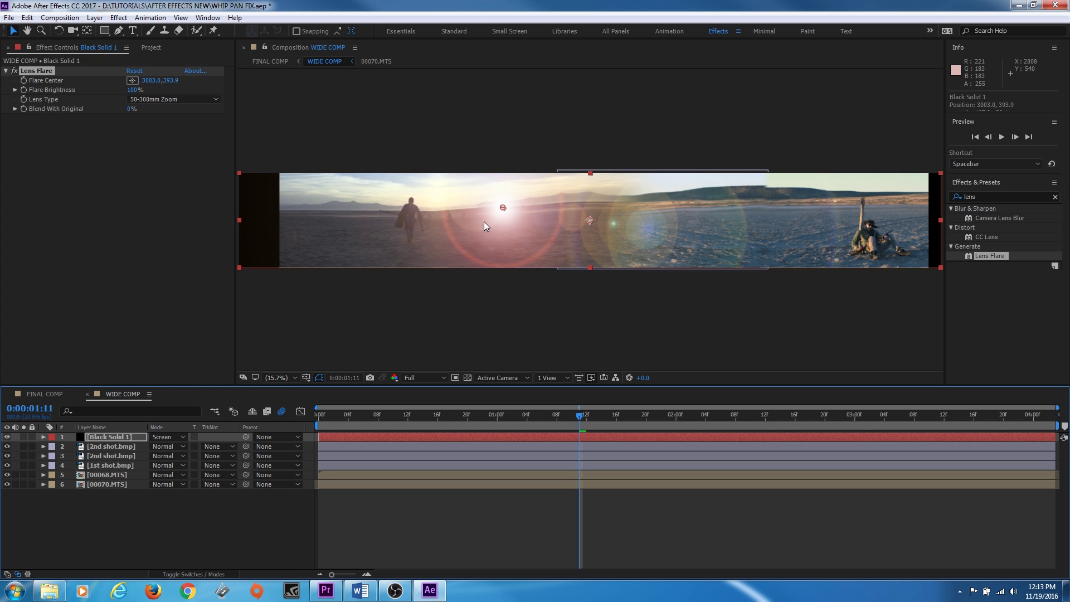
Place the flare centre near the sun at 2672.6, 298.6 with 90% brightness
{"action": "left_click_drag", "start_coordinate": [503, 207], "coordinate": [451, 206]}
{"action": "left_click_drag", "start_coordinate": [133, 95], "coordinate": [132, 94]}
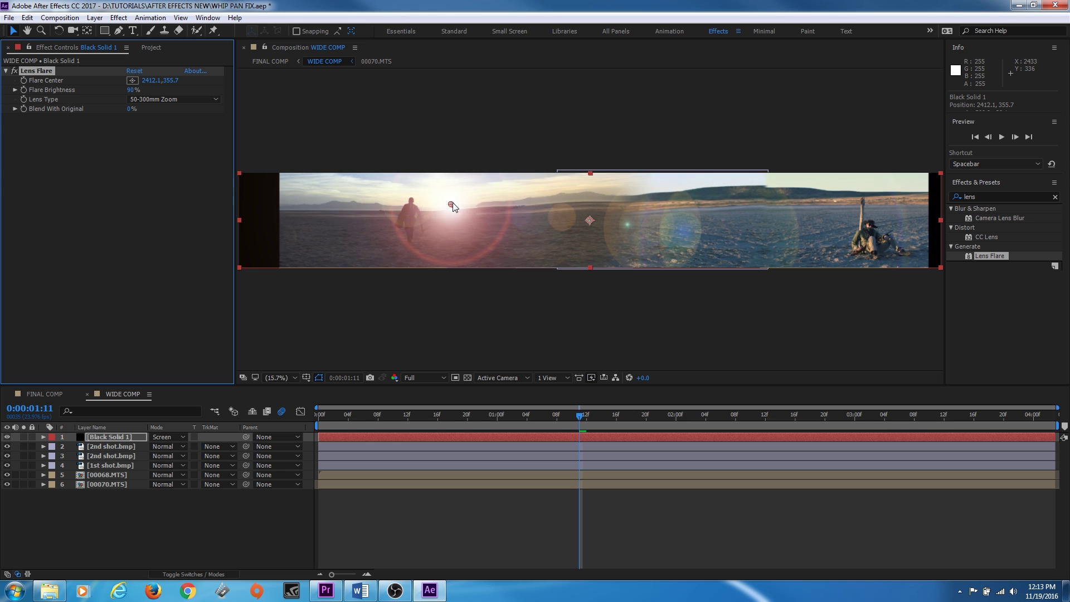
{"action": "left_click_drag", "start_coordinate": [454, 202], "coordinate": [477, 198]}
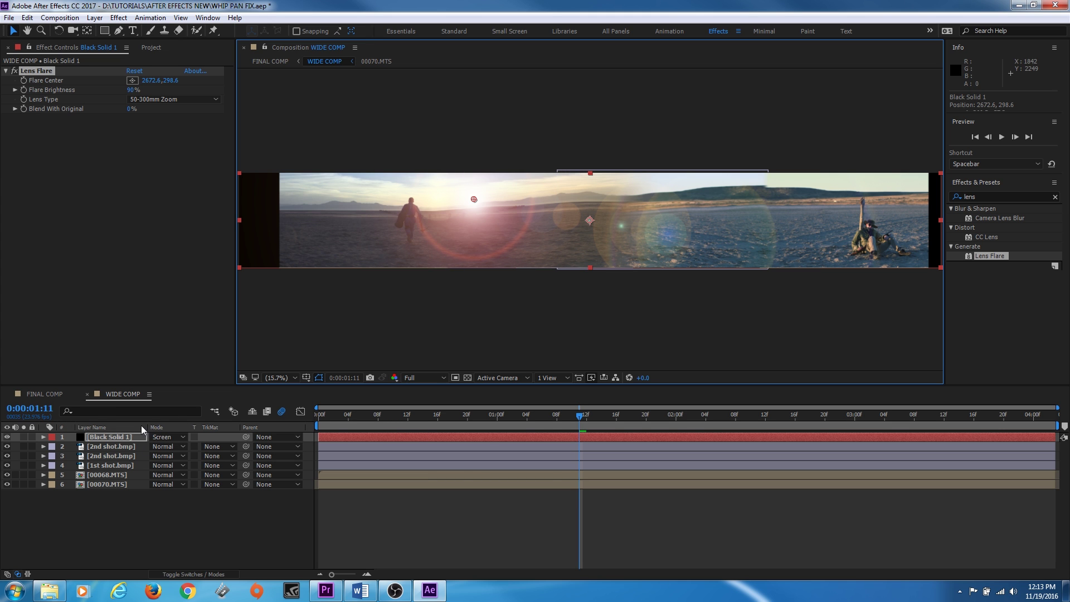
Preview FINAL COMP's whip pan from the seated man to the walking man, jumping between Position keyframes and scrubbing
{"action": "left_click", "coordinate": [43, 396]}
{"action": "left_click", "coordinate": [402, 415]}
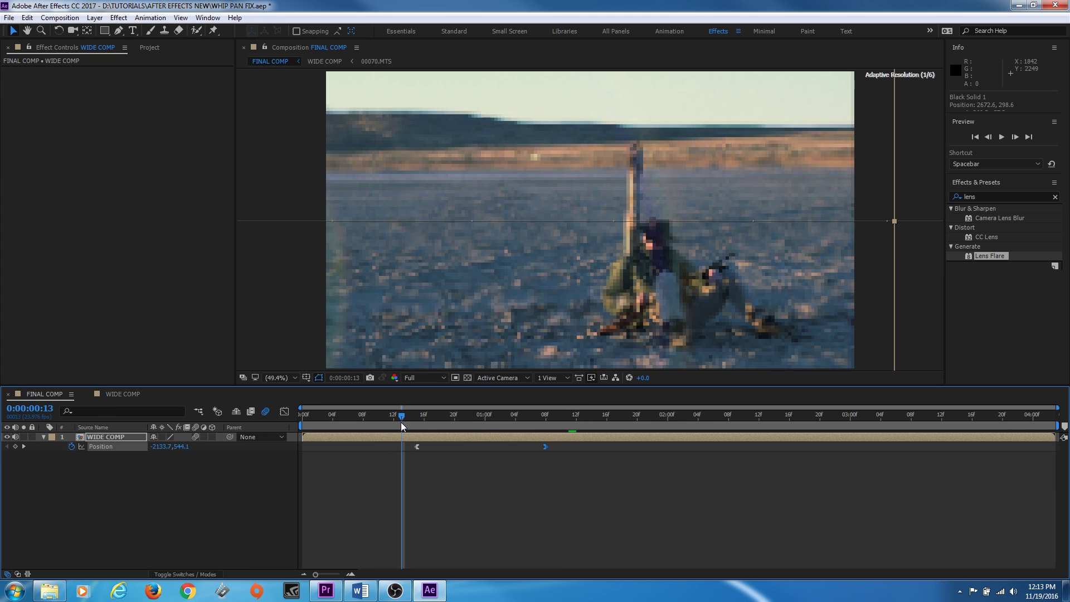
{"action": "key", "text": "space"}
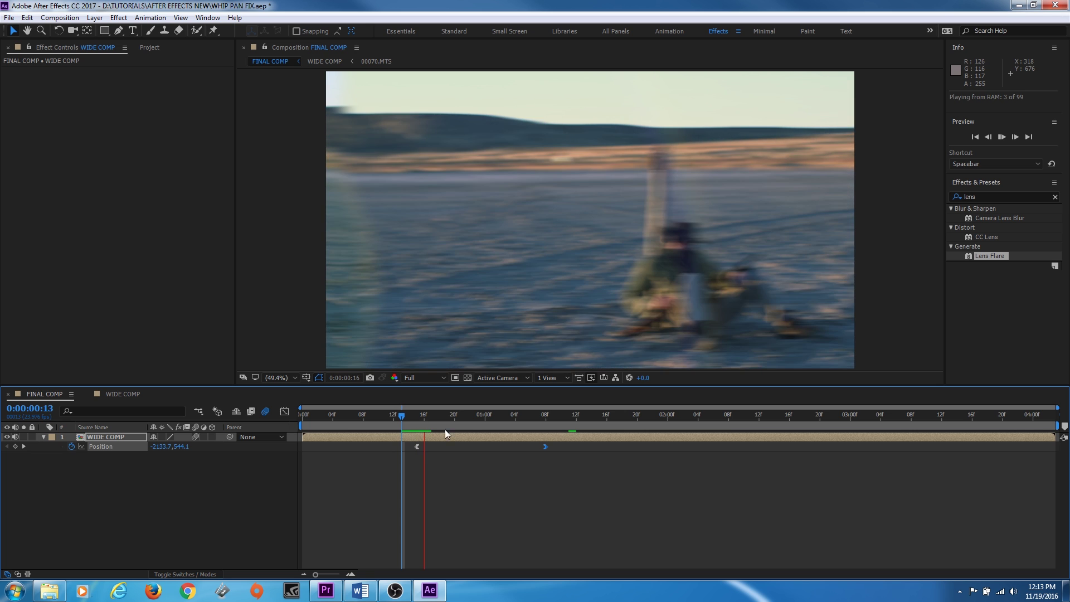
{"action": "key", "text": "k"}
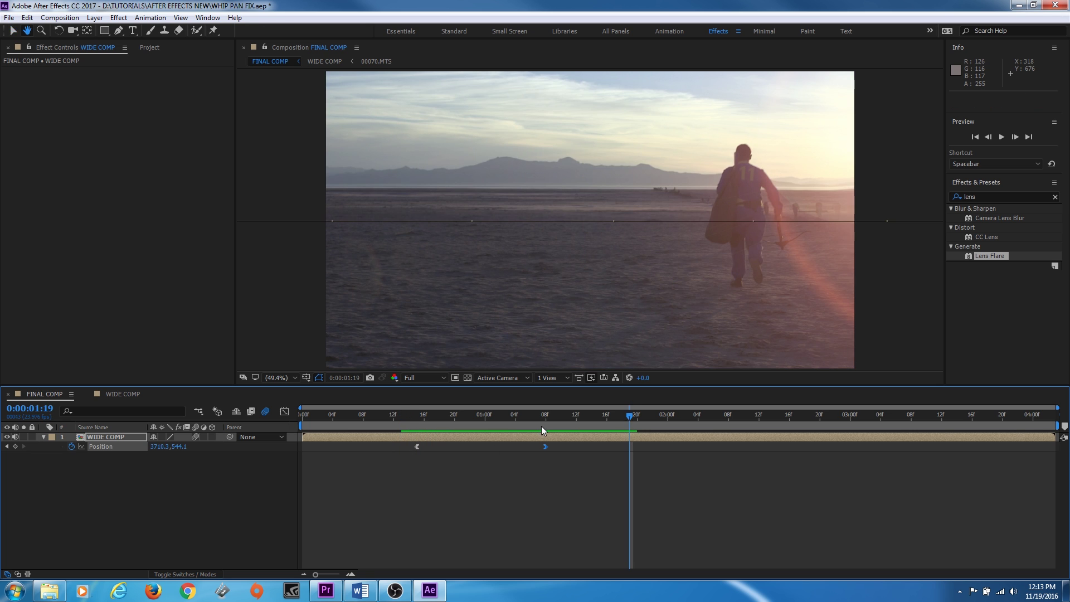
{"action": "key", "text": "space"}
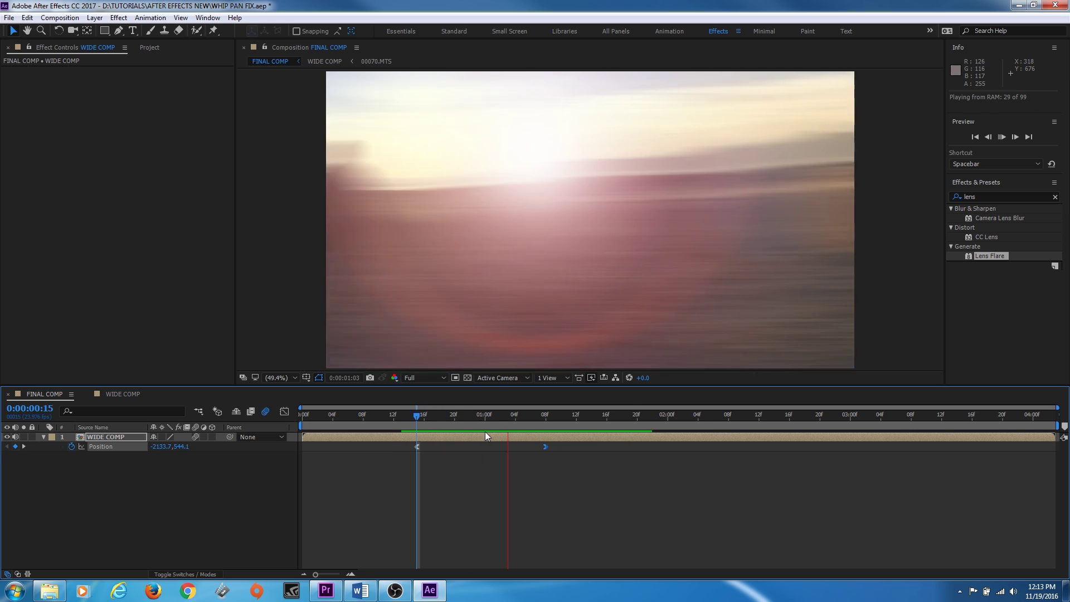
{"action": "left_click_drag", "start_coordinate": [457, 419], "coordinate": [580, 420]}
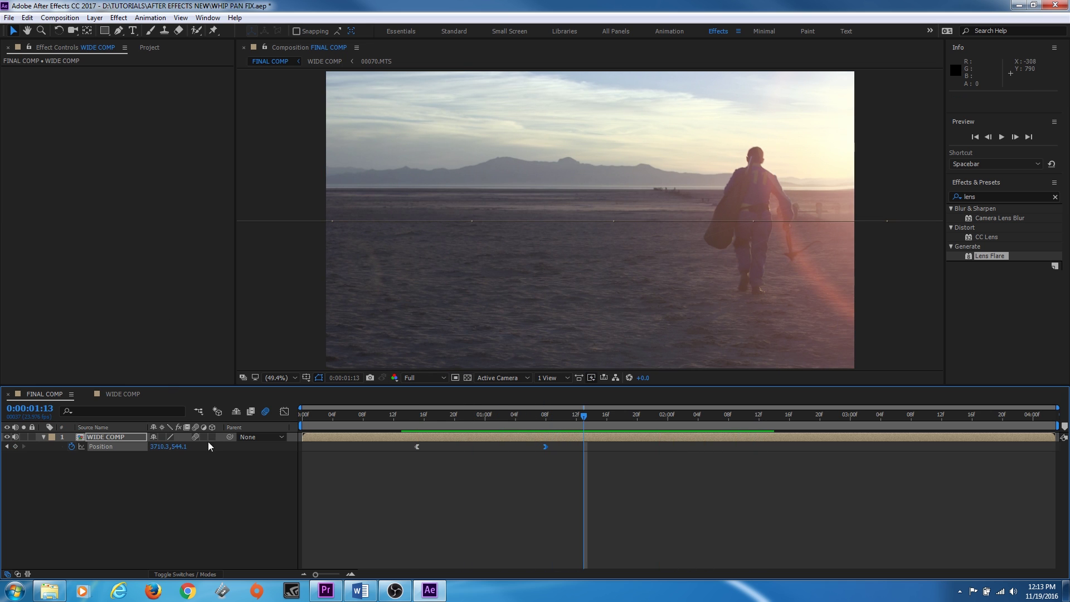
{"action": "key", "text": "j"}
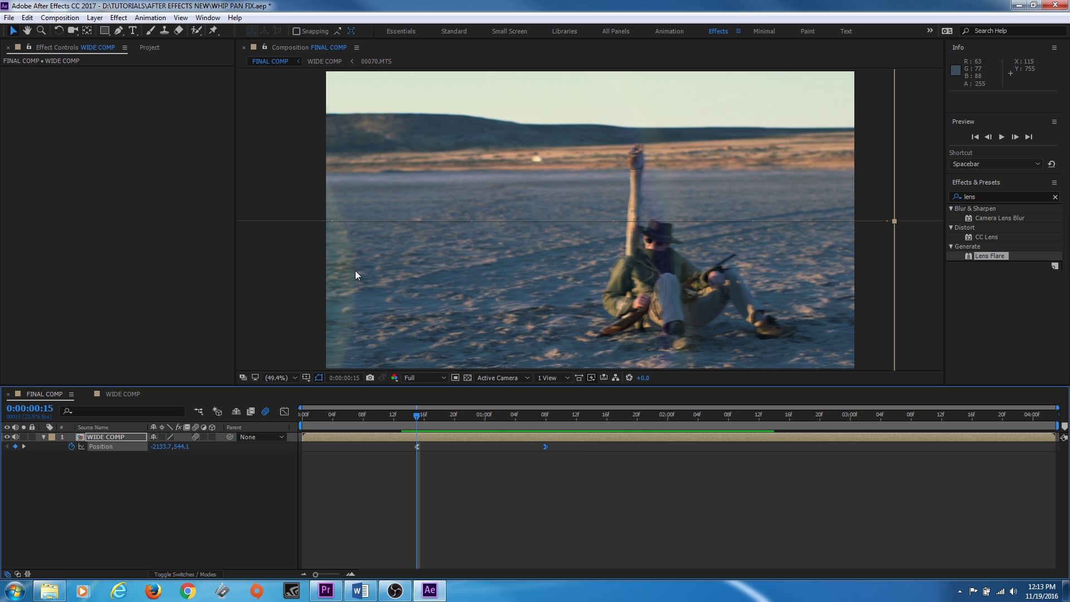
{"action": "key", "text": "space"}
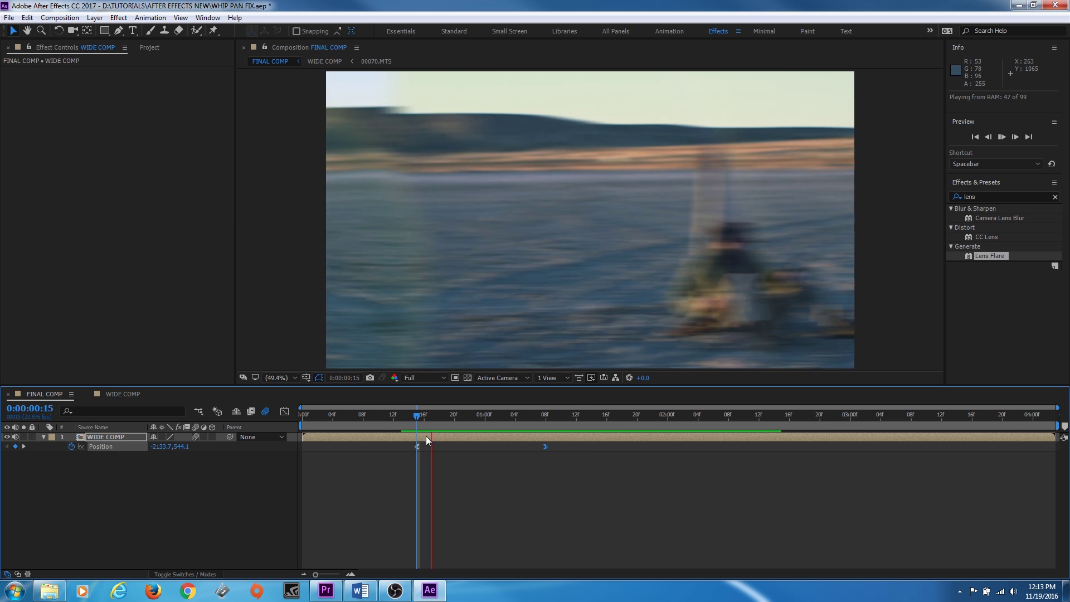
{"action": "key", "text": "space"}
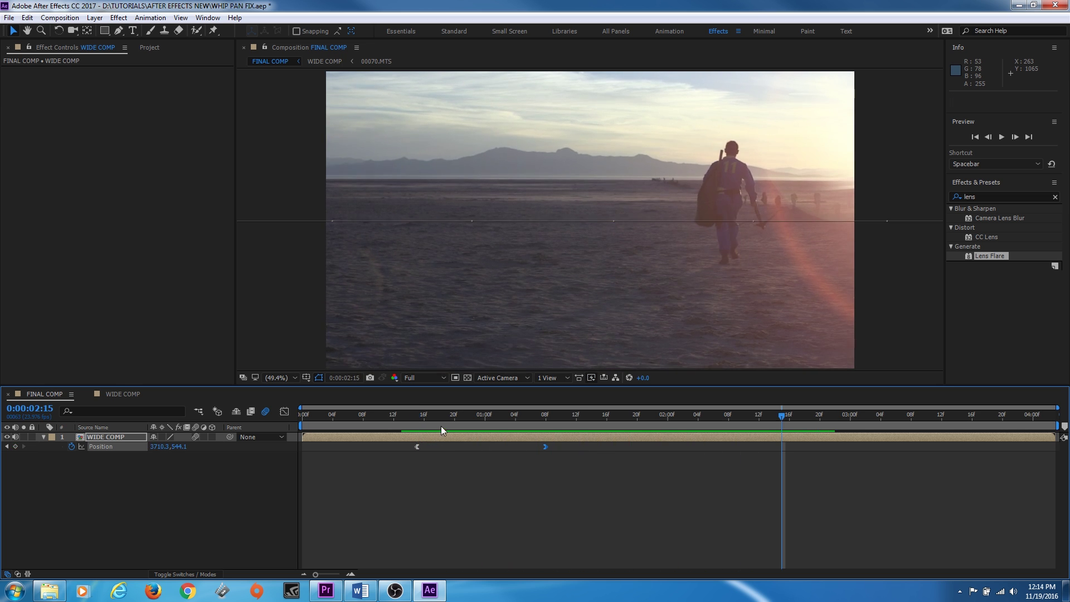
{"action": "left_click_drag", "start_coordinate": [426, 415], "coordinate": [396, 424]}
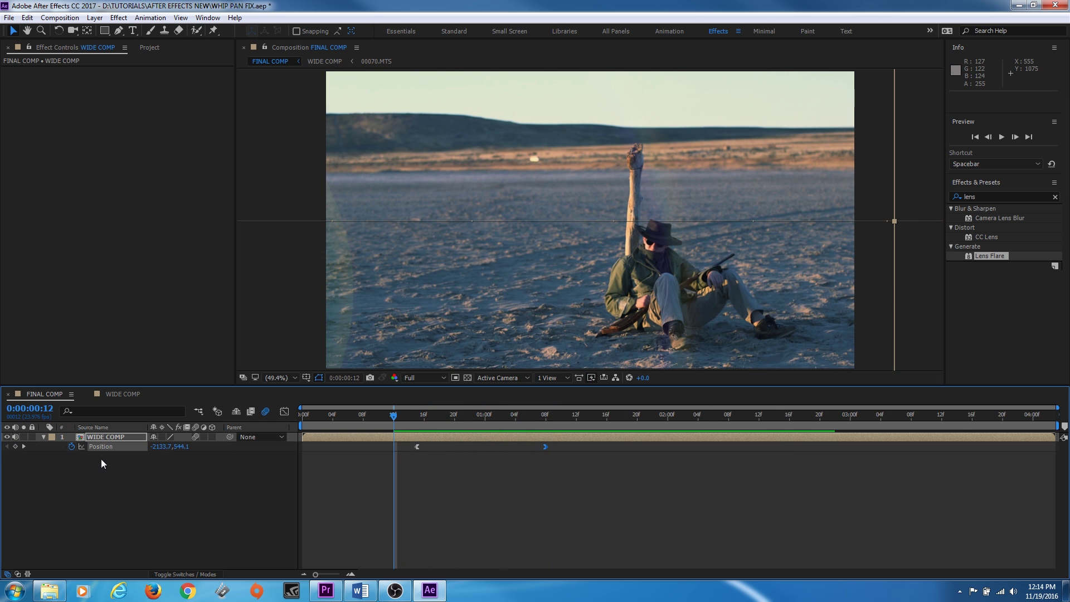
{"action": "left_click_drag", "start_coordinate": [398, 434], "coordinate": [661, 443]}
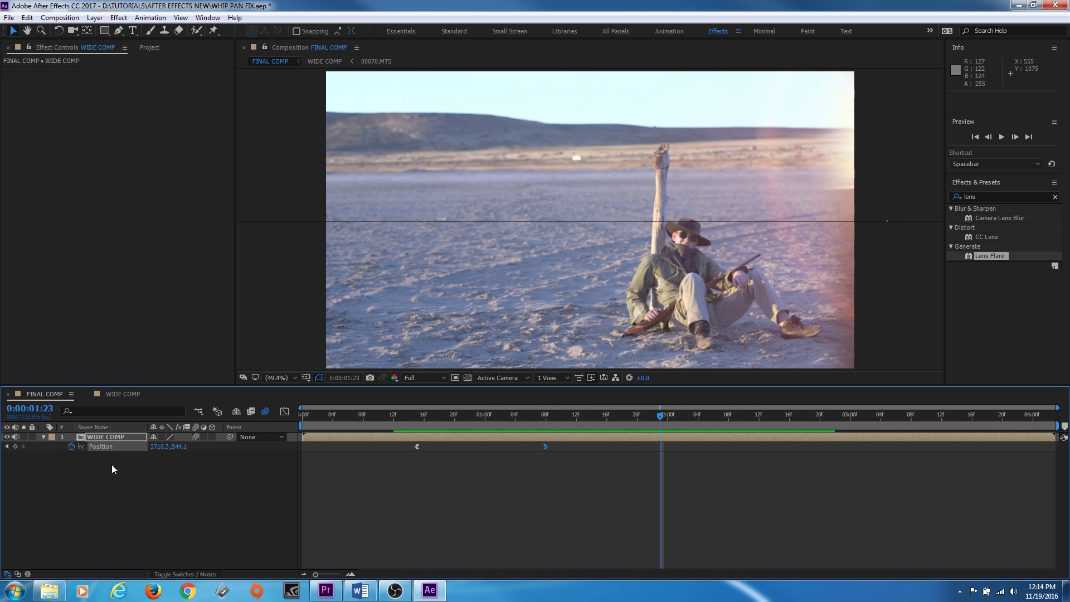
{"action": "left_click", "coordinate": [540, 433]}
Open WIDE COMP and duplicate the 00068.MTS footage layer
{"action": "double_click", "coordinate": [84, 437]}
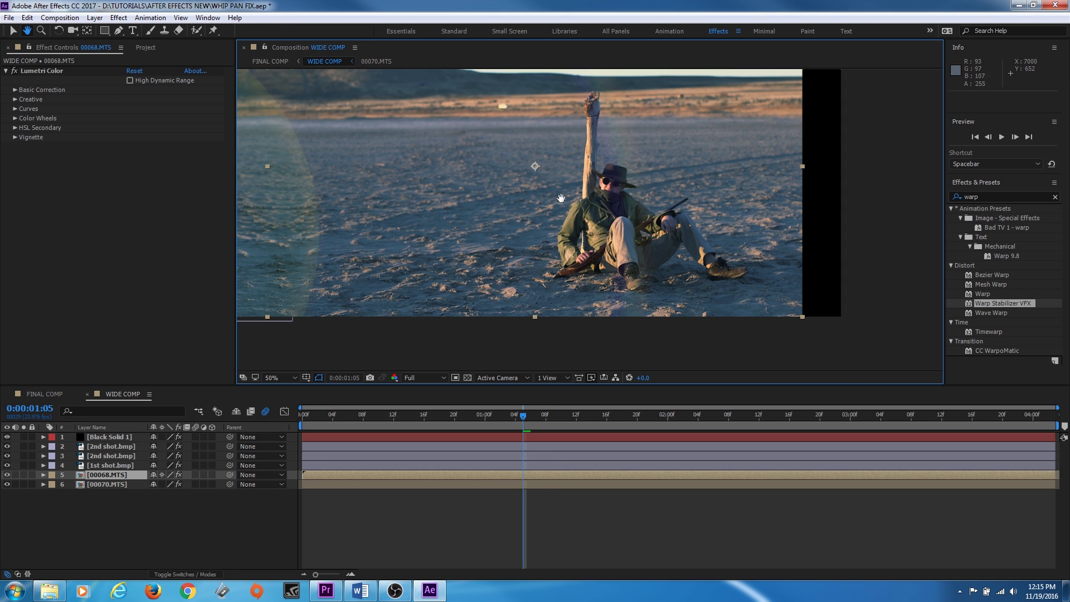
{"action": "left_click_drag", "start_coordinate": [559, 149], "coordinate": [553, 166]}
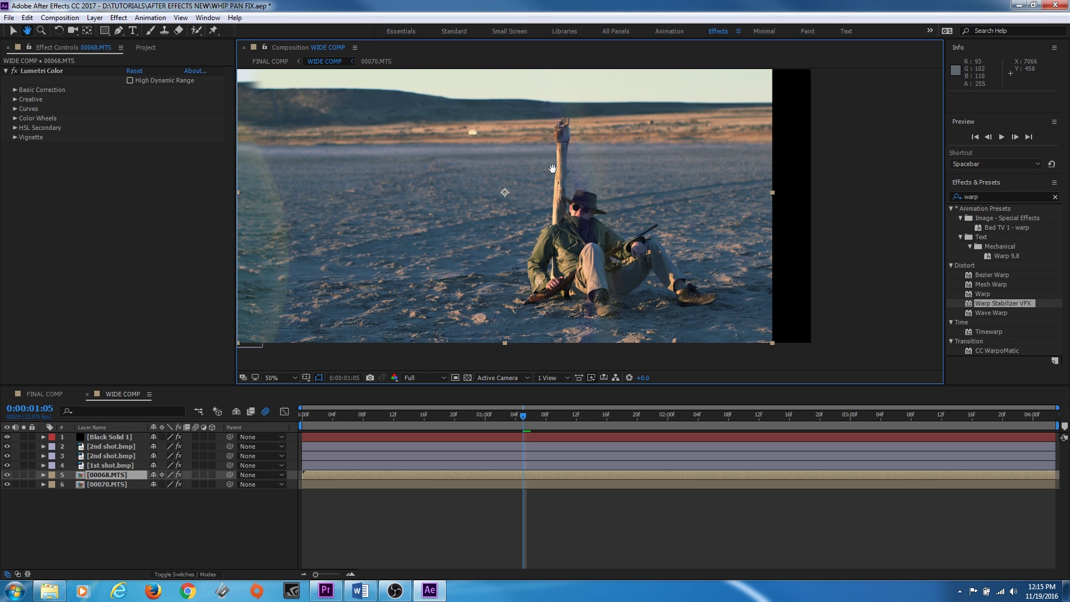
{"action": "key", "text": "v"}
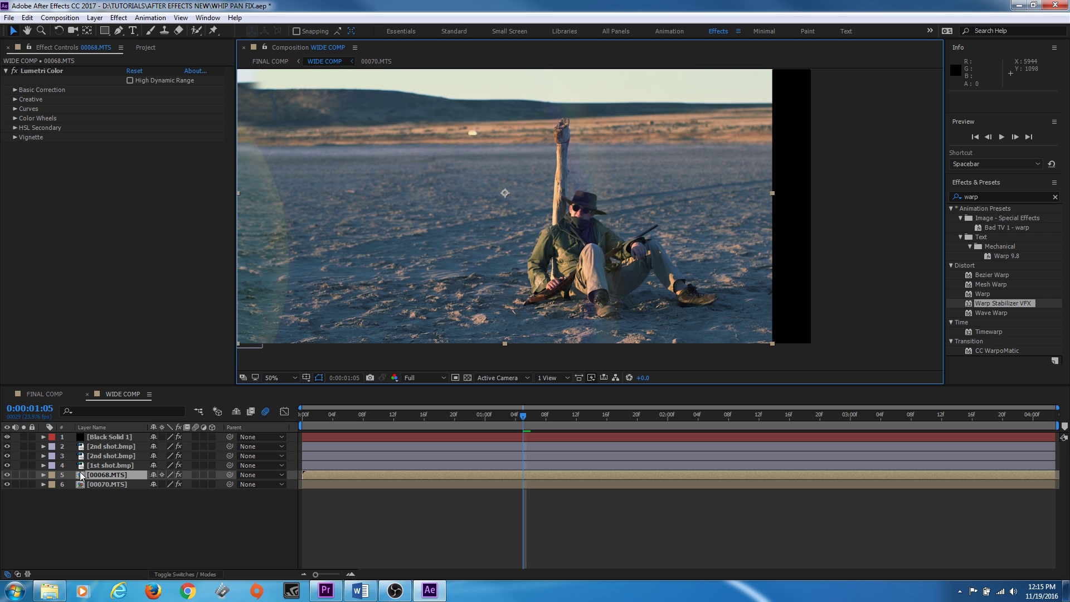
{"action": "left_click", "coordinate": [99, 475]}
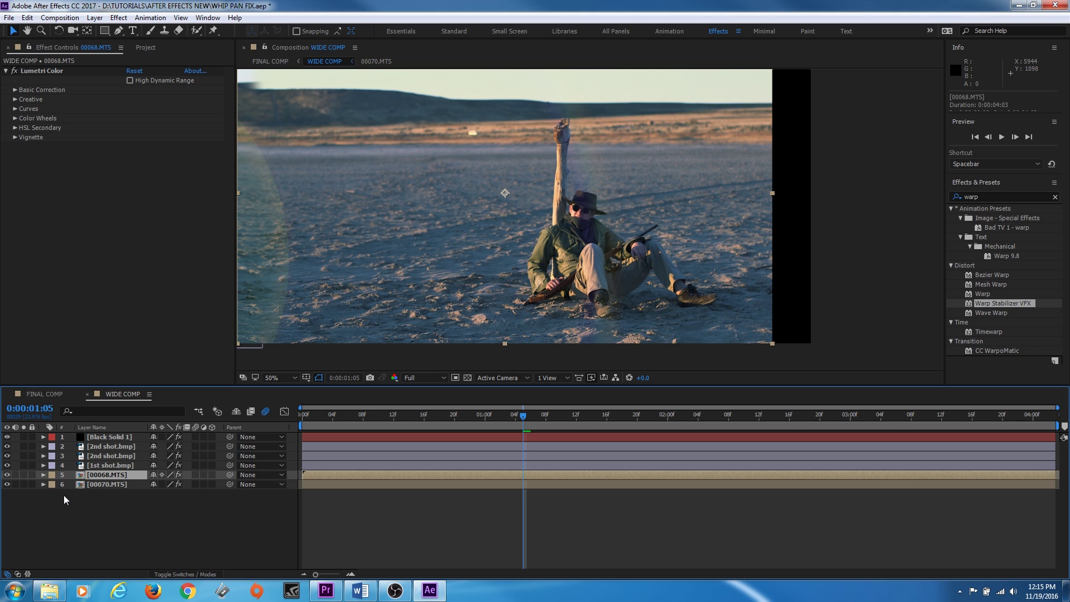
{"action": "key", "text": "ctrl+d"}
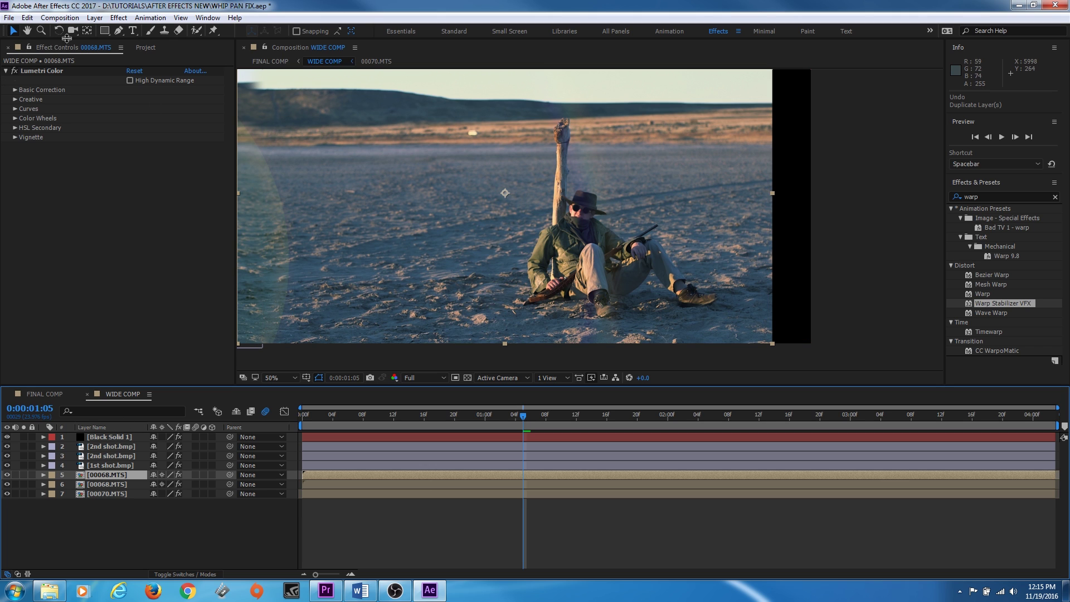
Select the Pen tool and set the current time to 01:00
{"action": "left_click", "coordinate": [118, 30]}
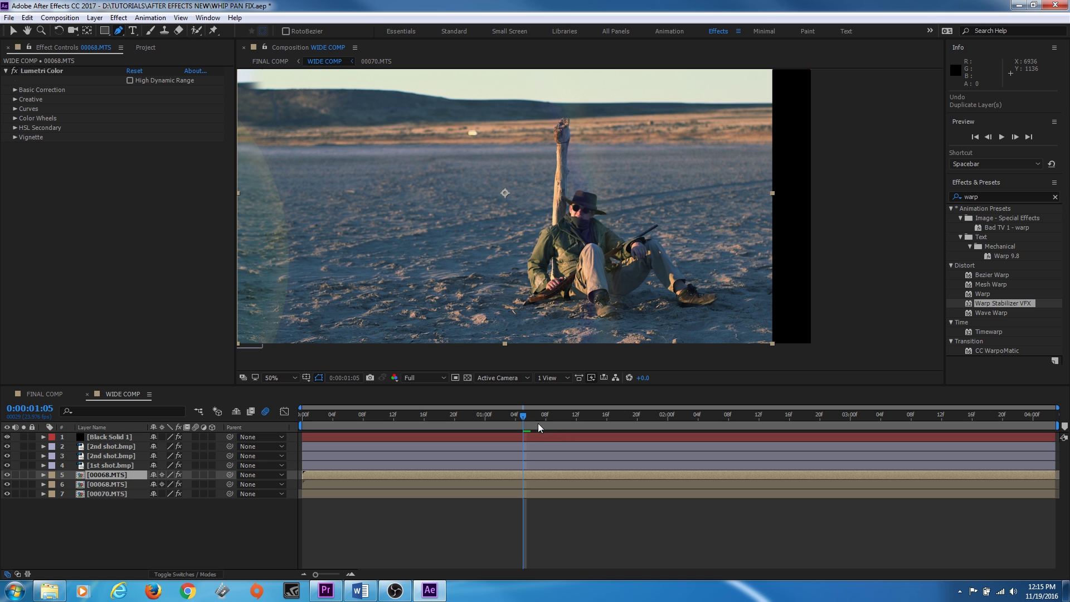
{"action": "left_click_drag", "start_coordinate": [538, 428], "coordinate": [493, 423]}
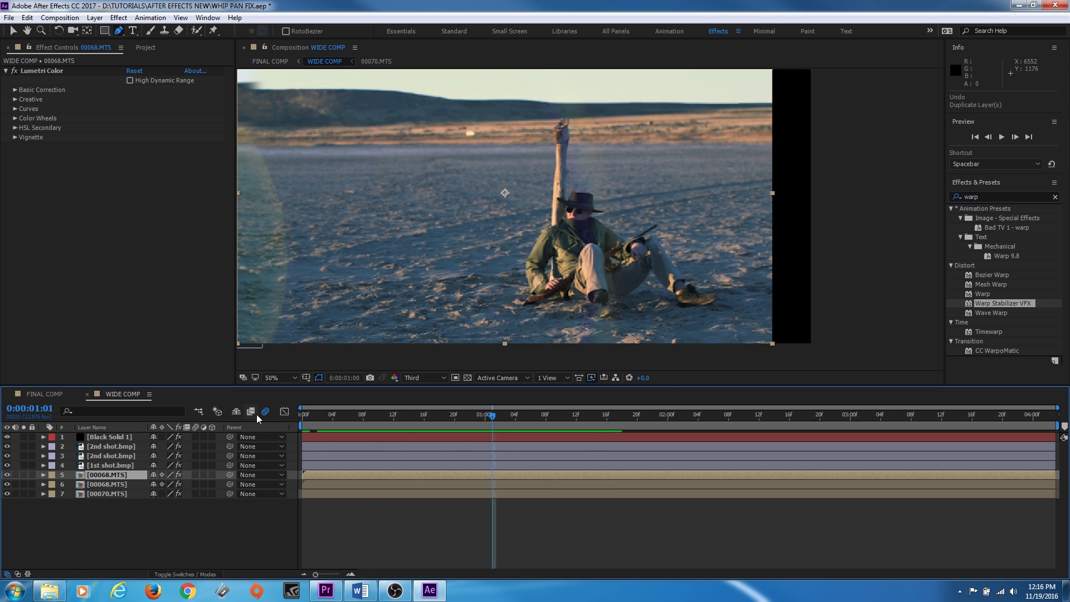
{"action": "key", "text": "Page_Up"}
{"action": "key", "text": "Page_Up"}
{"action": "key", "text": "Page_Up"}
{"action": "key", "text": "Page_Up"}
{"action": "key", "text": "Page_Up"}
{"action": "key", "text": "Page_Down"}
{"action": "key", "text": "Page_Down"}
{"action": "key", "text": "Page_Down"}
{"action": "key", "text": "Page_Down"}
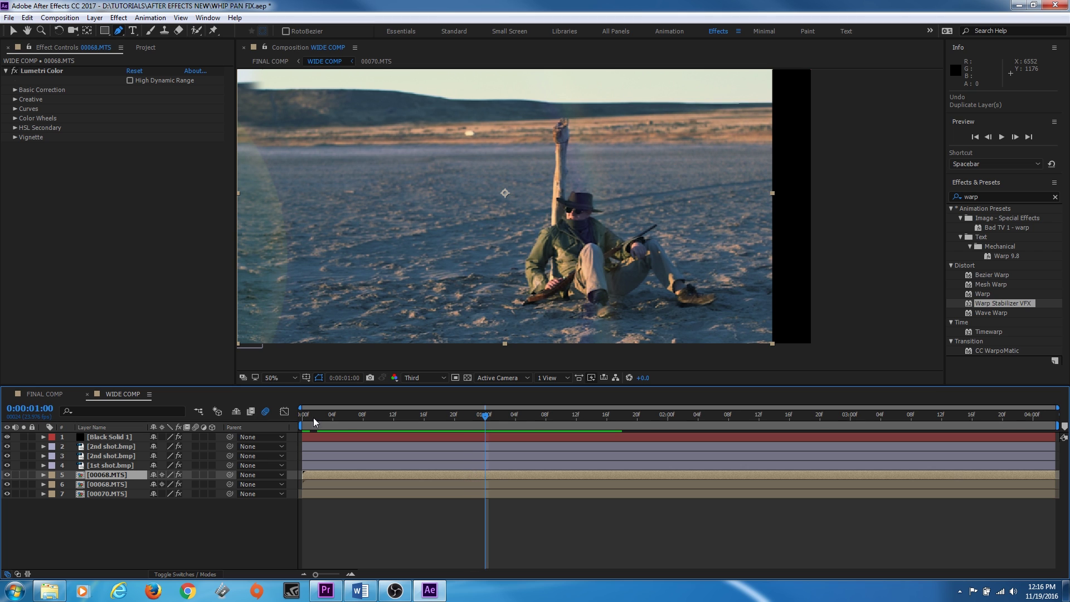
Draw an inverted Mask 1 around the distant horizon object, checking it with the lower copy hidden
{"action": "left_click", "coordinate": [468, 123]}
{"action": "left_click", "coordinate": [435, 126]}
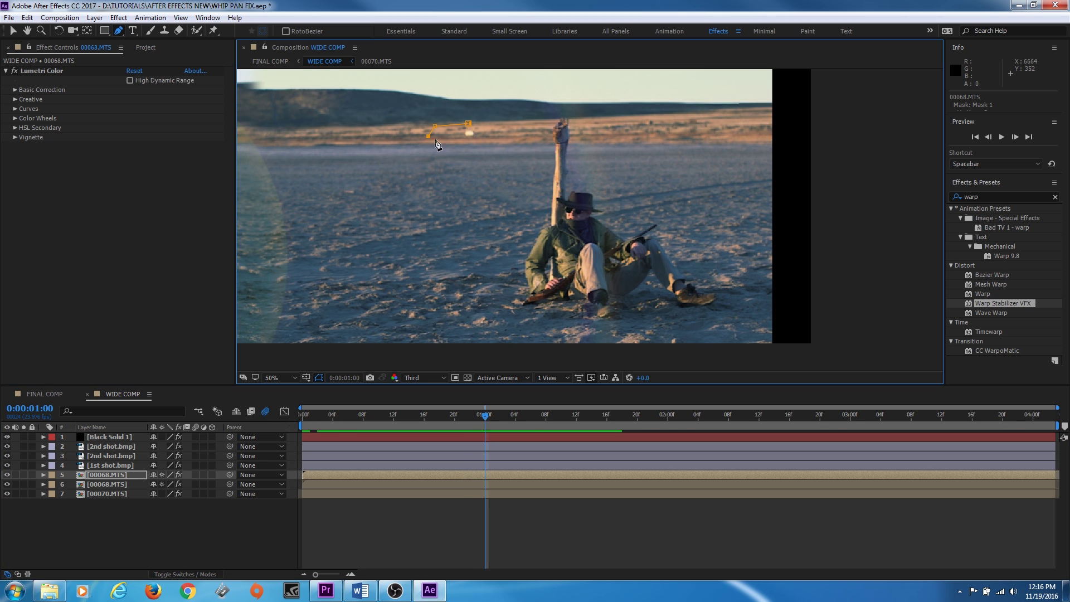
{"action": "left_click", "coordinate": [469, 124]}
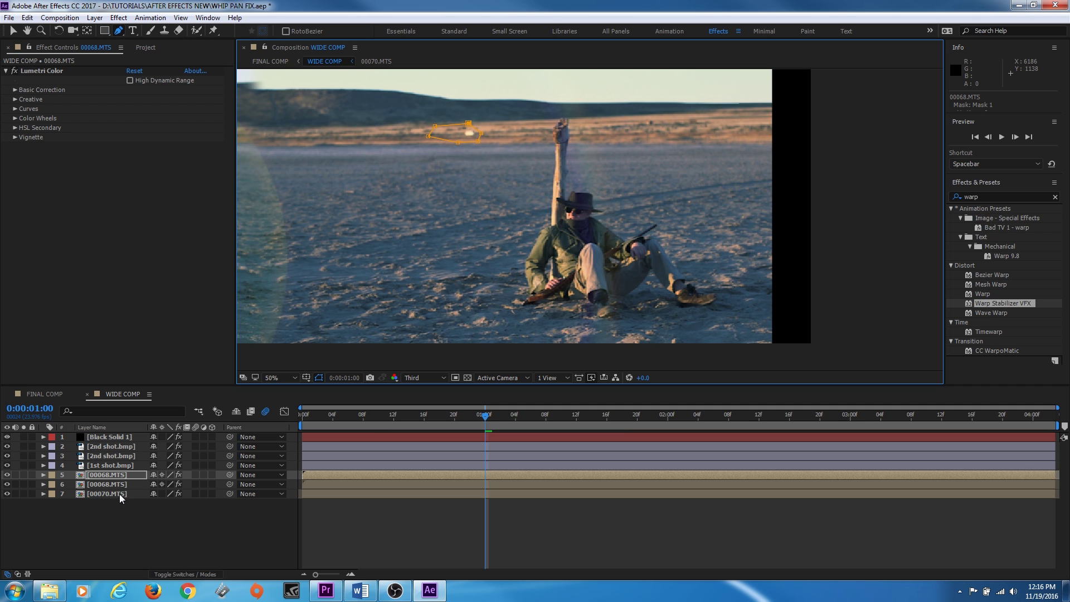
{"action": "left_click", "coordinate": [6, 484]}
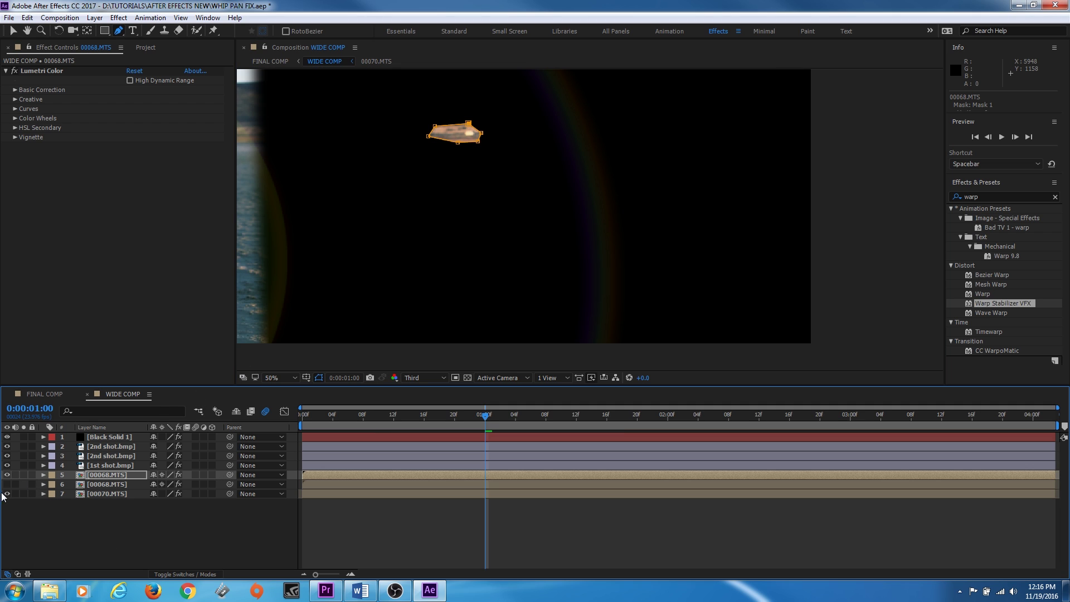
{"action": "left_click", "coordinate": [43, 475]}
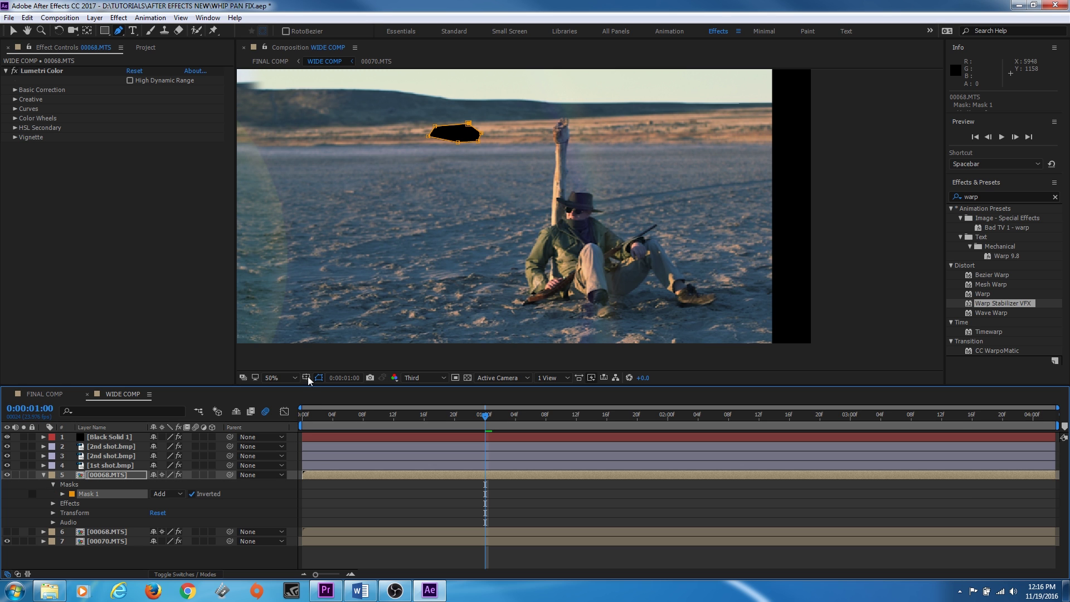
{"action": "left_click", "coordinate": [53, 484]}
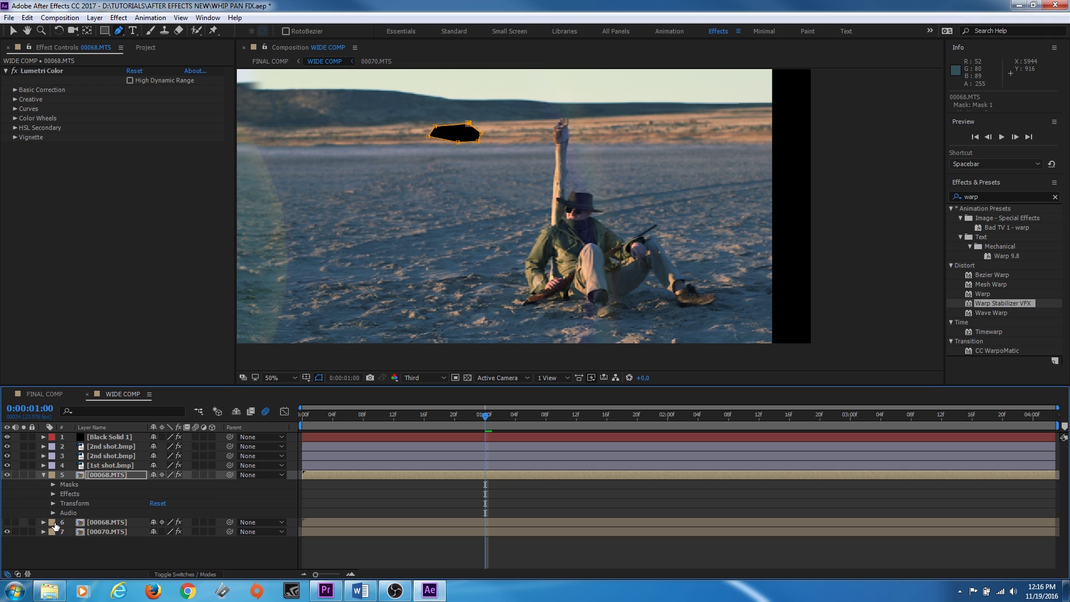
Unhide the lower 00068.MTS copy and shift it right to 6663.4, 538 to cover the object
{"action": "left_click", "coordinate": [8, 522]}
{"action": "left_click", "coordinate": [71, 524]}
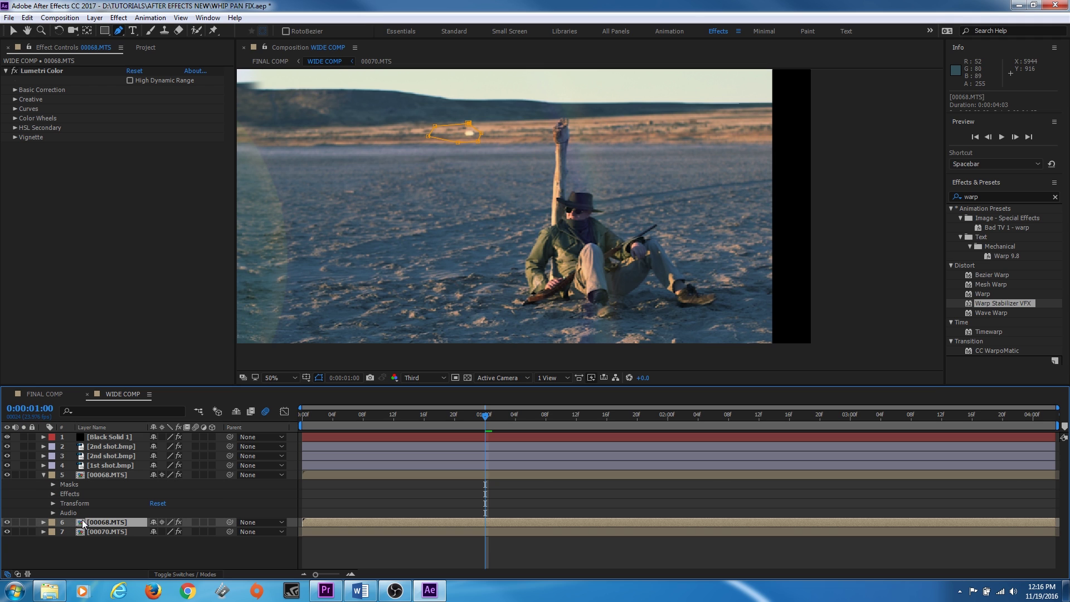
{"action": "key", "text": "v"}
{"action": "left_click_drag", "start_coordinate": [502, 140], "coordinate": [449, 142]}
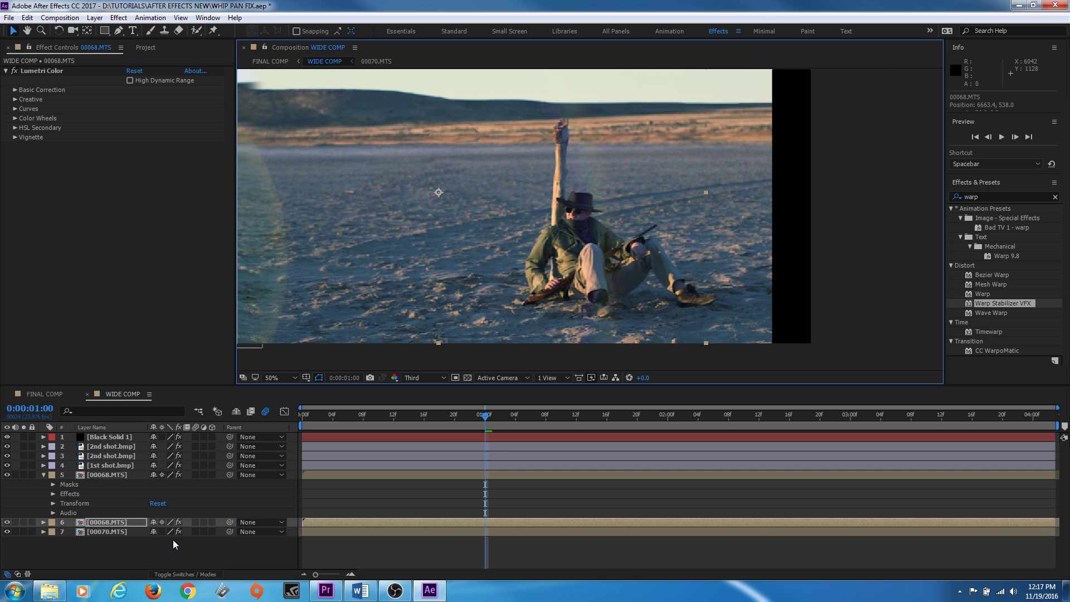
Set Mask 1's feather on the upper 00068.MTS copy to 20 pixels
{"action": "left_click", "coordinate": [107, 475]}
{"action": "key", "text": "f"}
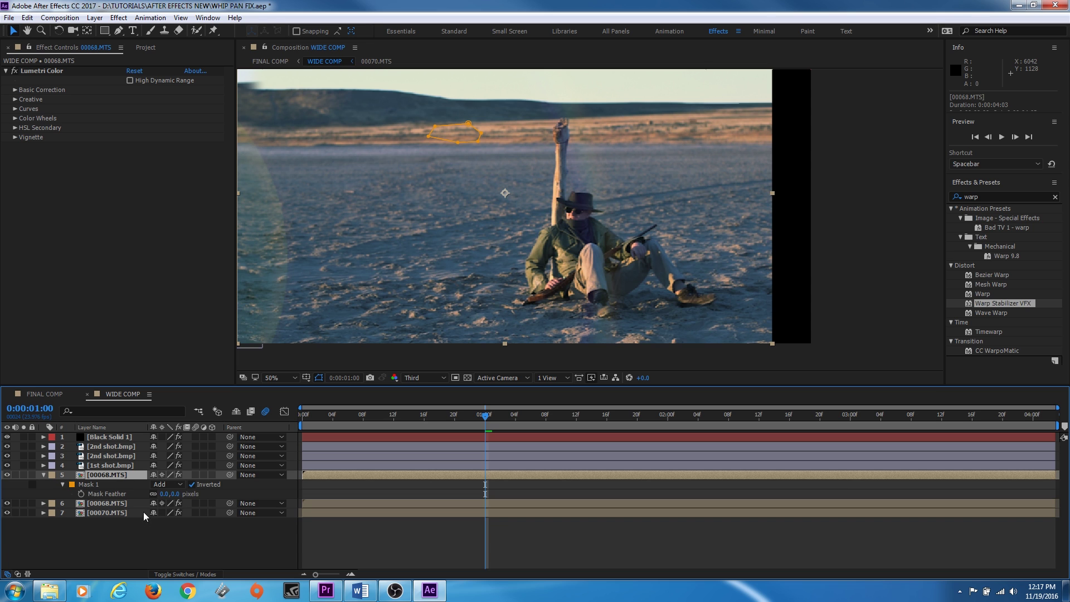
{"action": "key", "text": "ctrl+shift+a"}
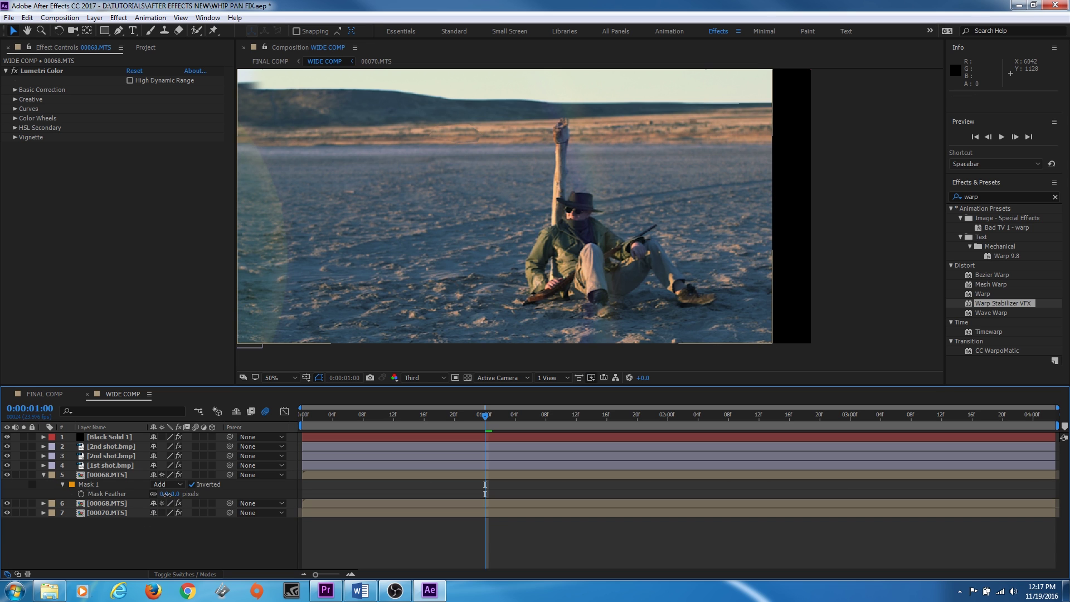
{"action": "mouse_move", "coordinate": [167, 494]}
{"action": "left_mouse_down"}
{"action": "mouse_move", "coordinate": [184, 503]}
{"action": "mouse_move", "coordinate": [167, 498]}
{"action": "left_mouse_up"}
{"action": "key", "text": "space"}
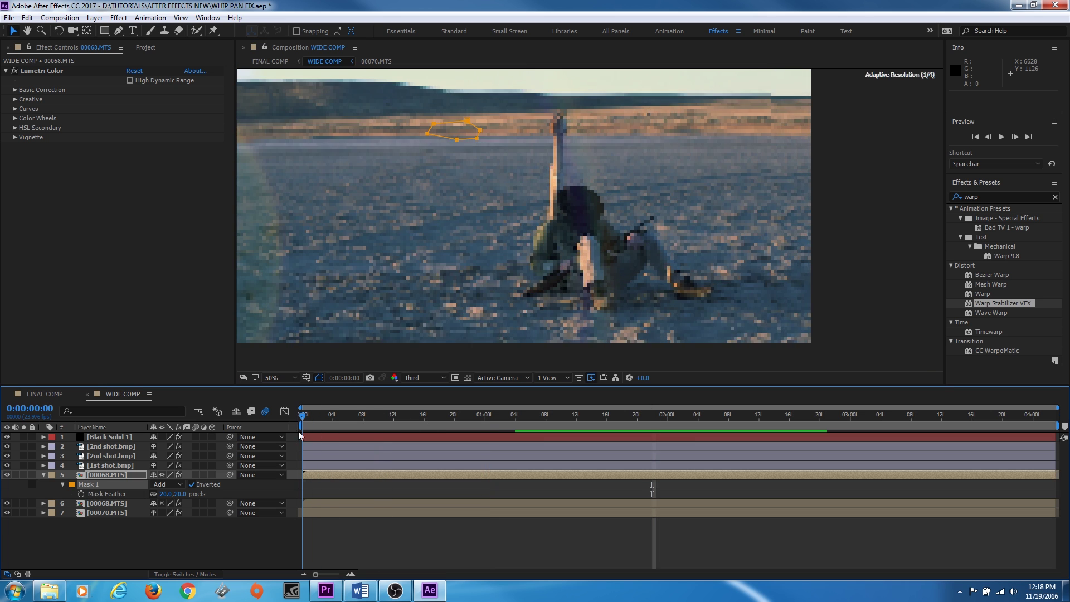
Preview and scrub the patched panorama, then play FINAL COMP's whip pan in a maximized viewer
{"action": "key", "text": "Home"}
{"action": "left_click", "coordinate": [217, 568]}
{"action": "key", "text": "space"}
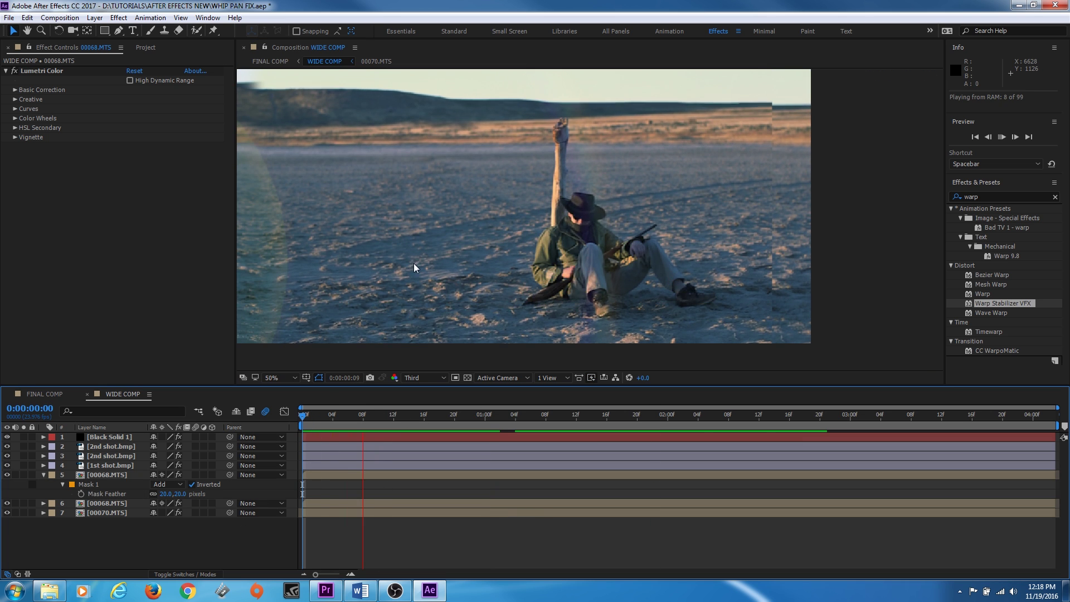
{"action": "key", "text": "space"}
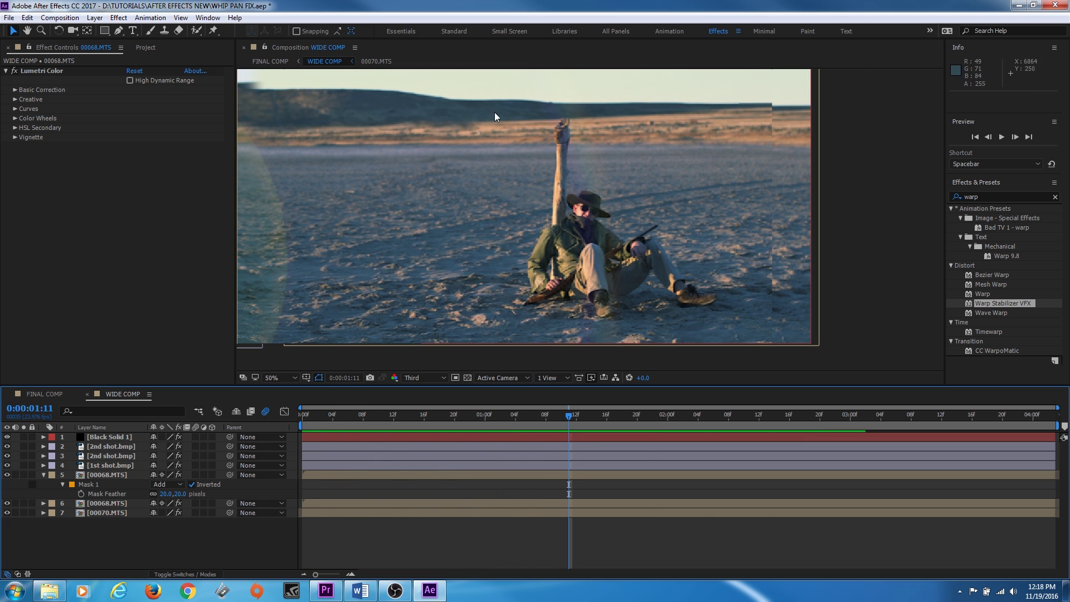
{"action": "left_click_drag", "start_coordinate": [436, 415], "coordinate": [460, 403]}
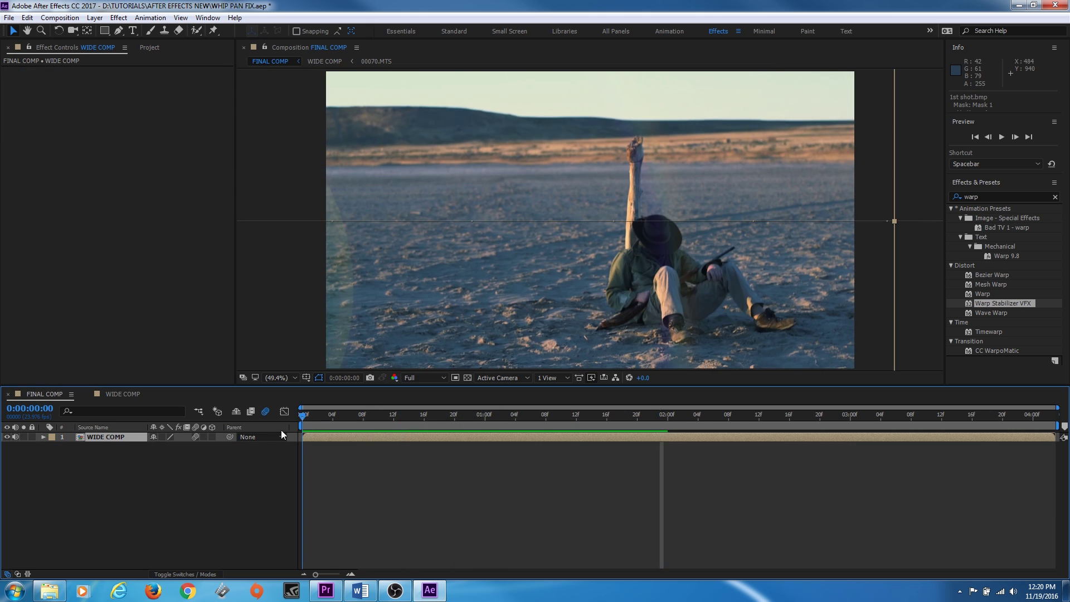
{"action": "key", "text": "grave"}
{"action": "key", "text": "space"}
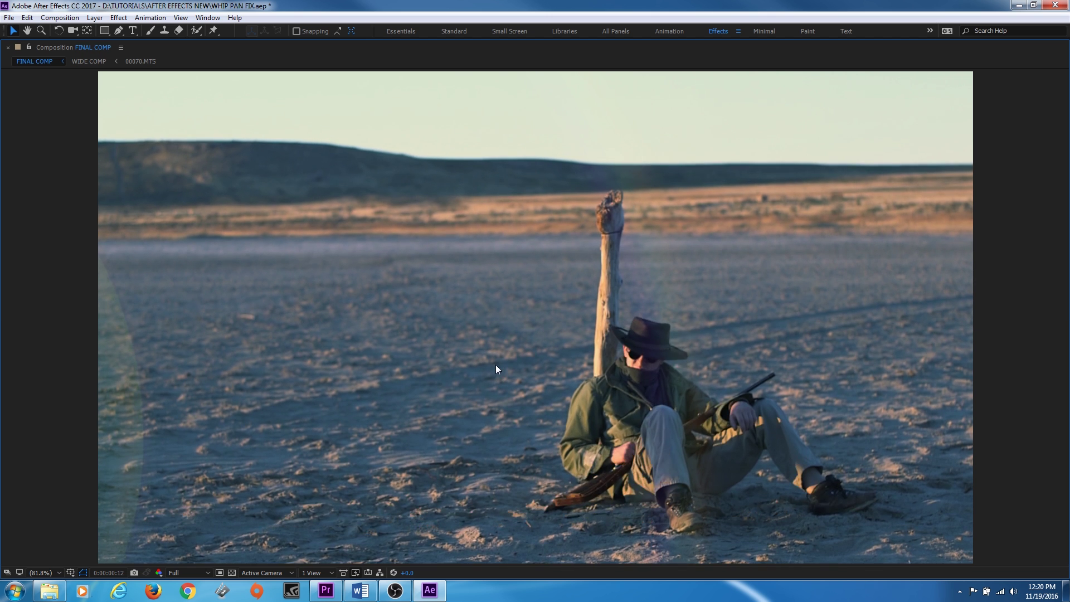